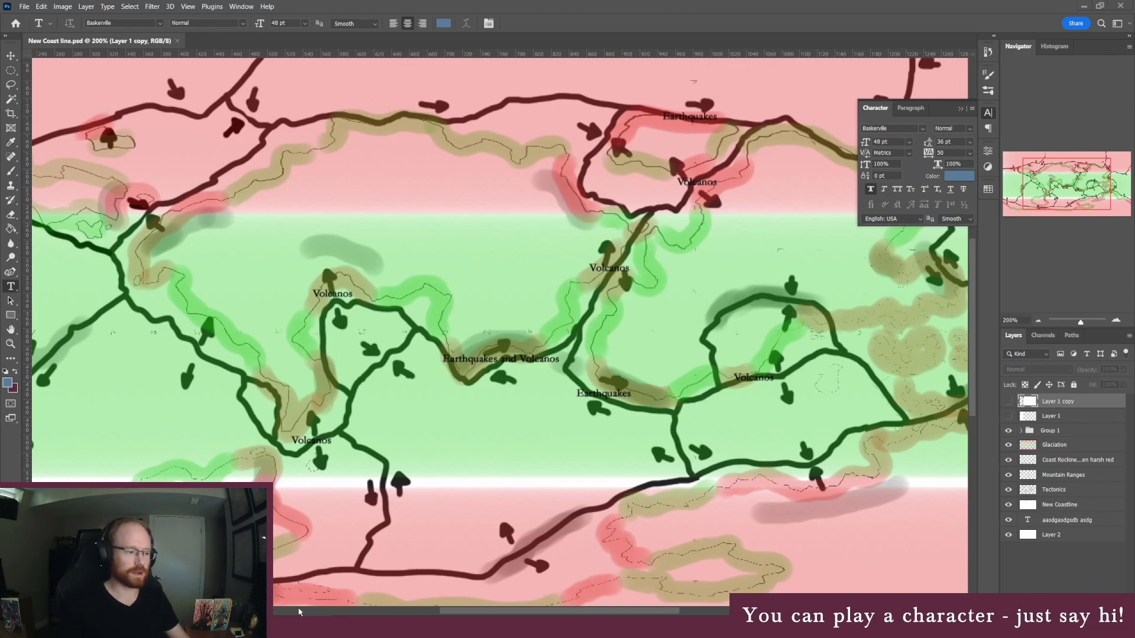
Step: Switch to Blender and paint out the thick west and southwest coastline around the 7 with the white 45 px brush
key(alt+Tab)
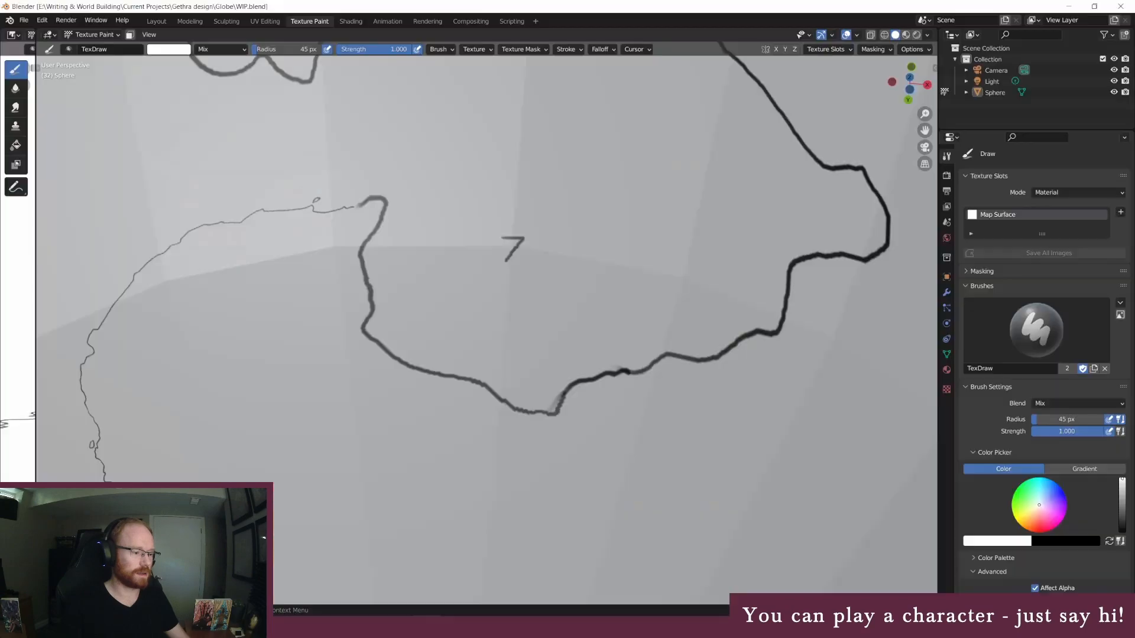
scroll(473, 343, down, 6)
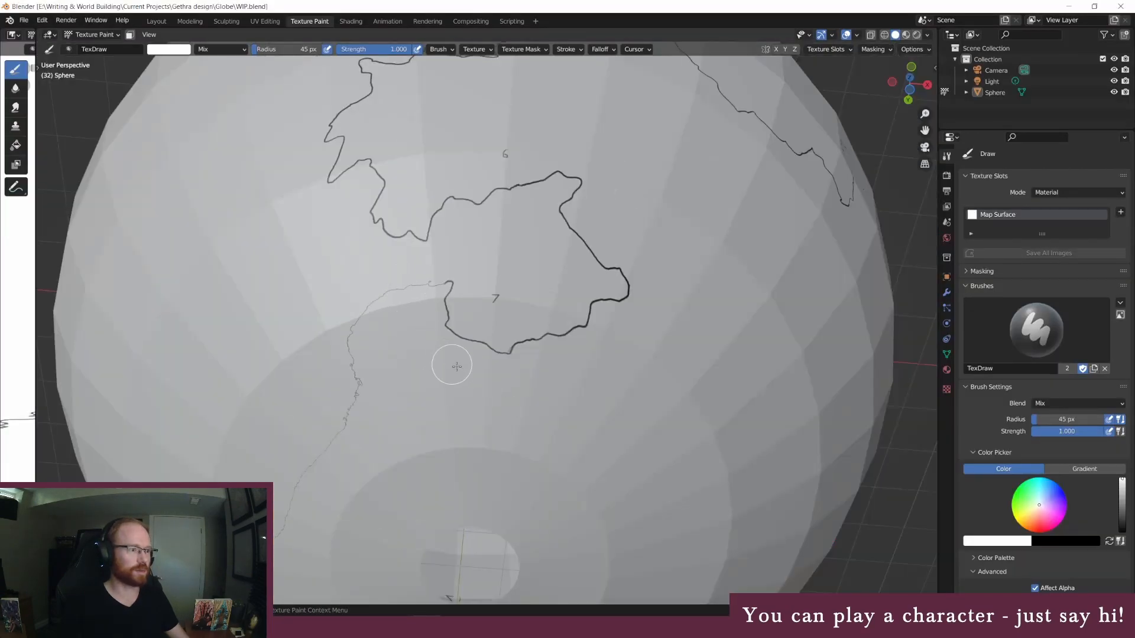
middle_drag(452, 332, 451, 373)
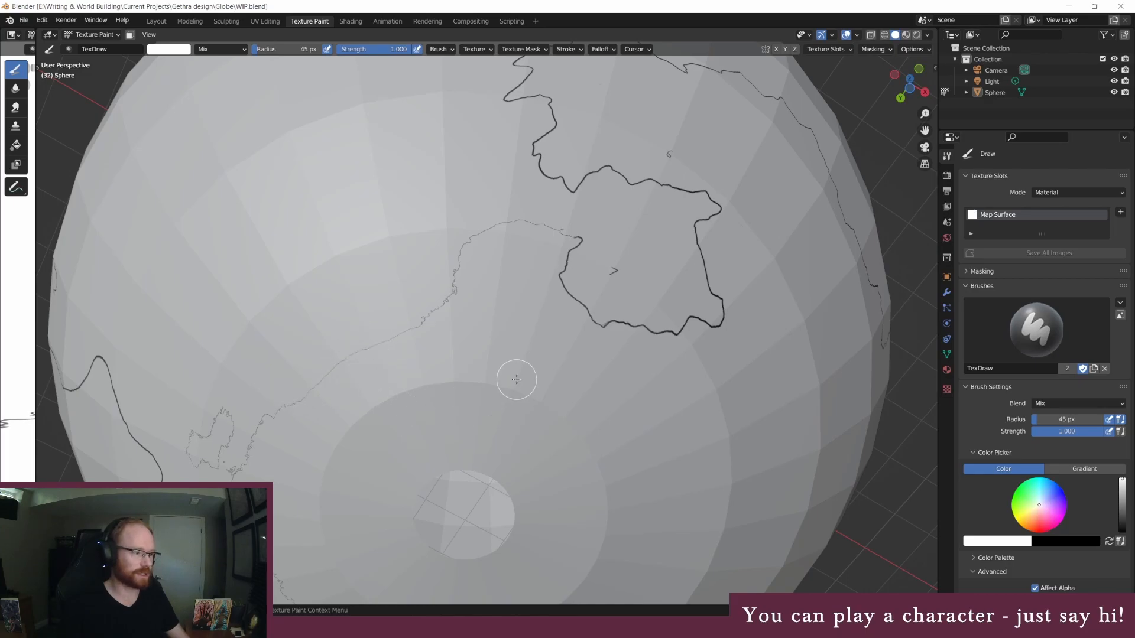
scroll(615, 320, up, 4)
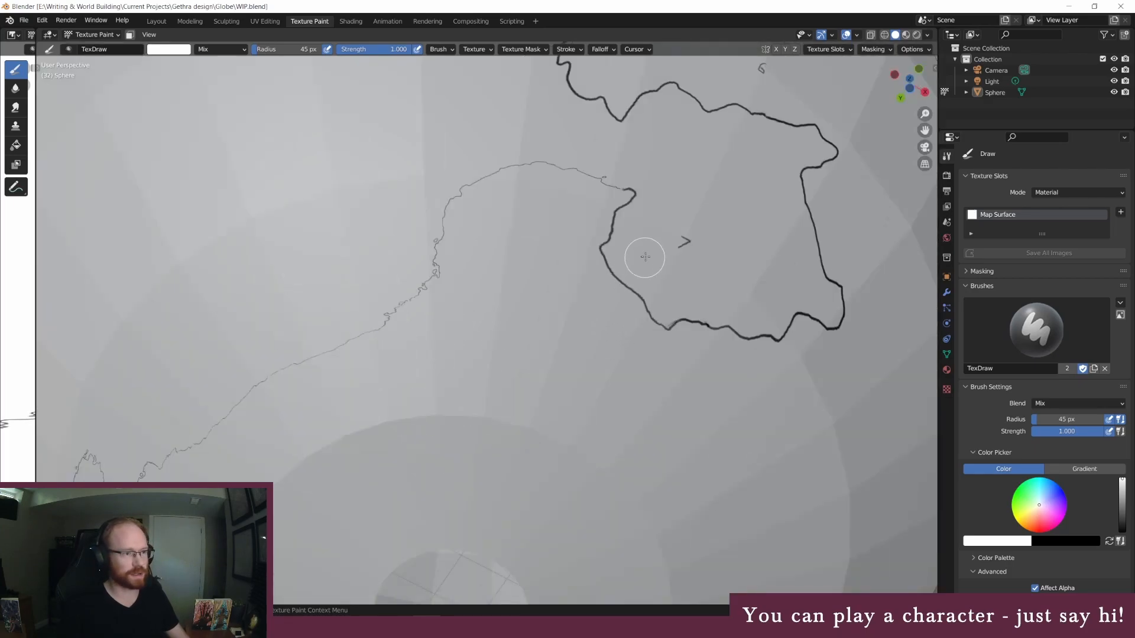
mouse_move(787, 205)
middle_down()
mouse_move(769, 212)
mouse_move(751, 197)
mouse_move(750, 234)
middle_up()
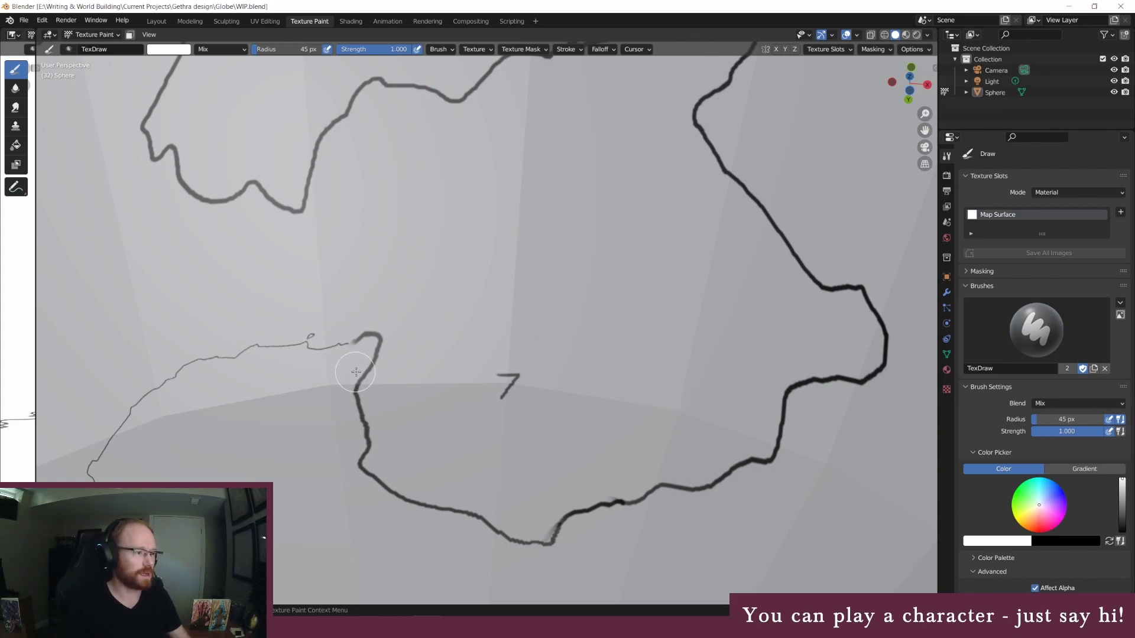
mouse_move(378, 353)
mouse_down()
mouse_move(359, 406)
mouse_move(369, 447)
mouse_up()
mouse_move(406, 497)
mouse_down()
mouse_move(374, 476)
mouse_move(507, 537)
mouse_move(475, 508)
mouse_up()
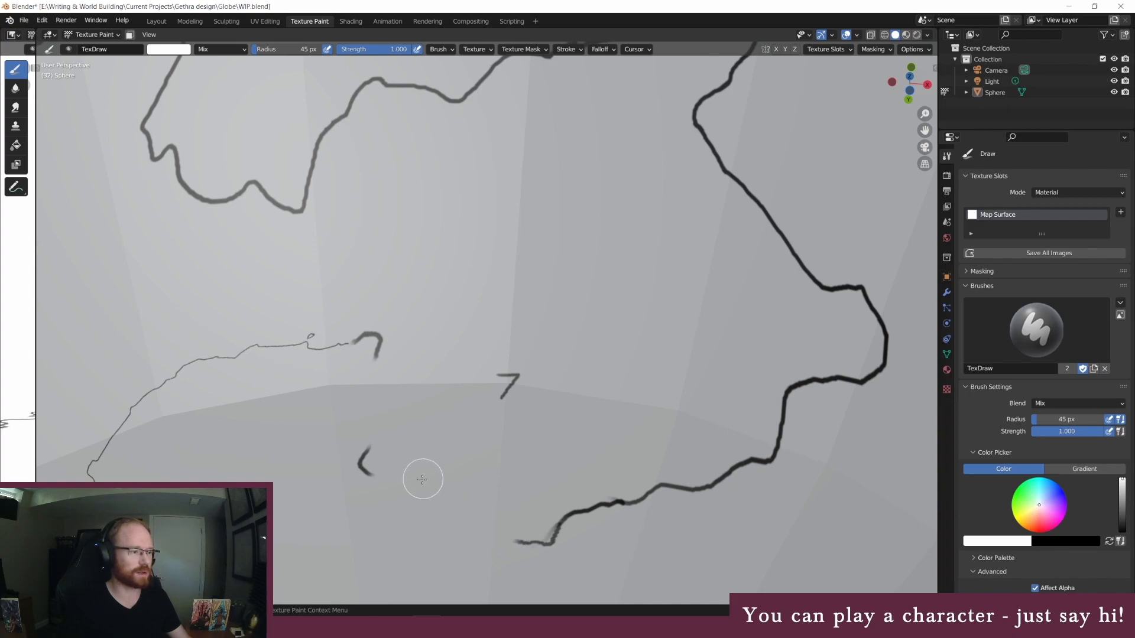
Step: Redraw the erased west and southwest coast around the 7 as a thin jagged black line with a 3 px brush, consulting the Photoshop map
click(187, 50)
drag(241, 90, 241, 141)
click(284, 50)
text(3)
key(Return)
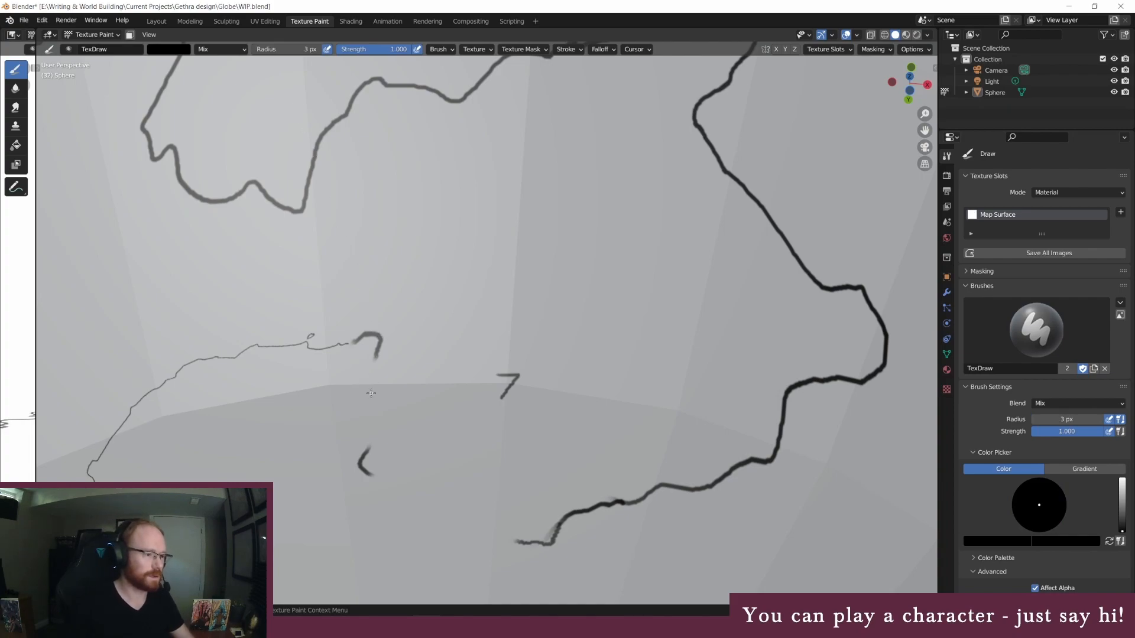
mouse_move(238, 627)
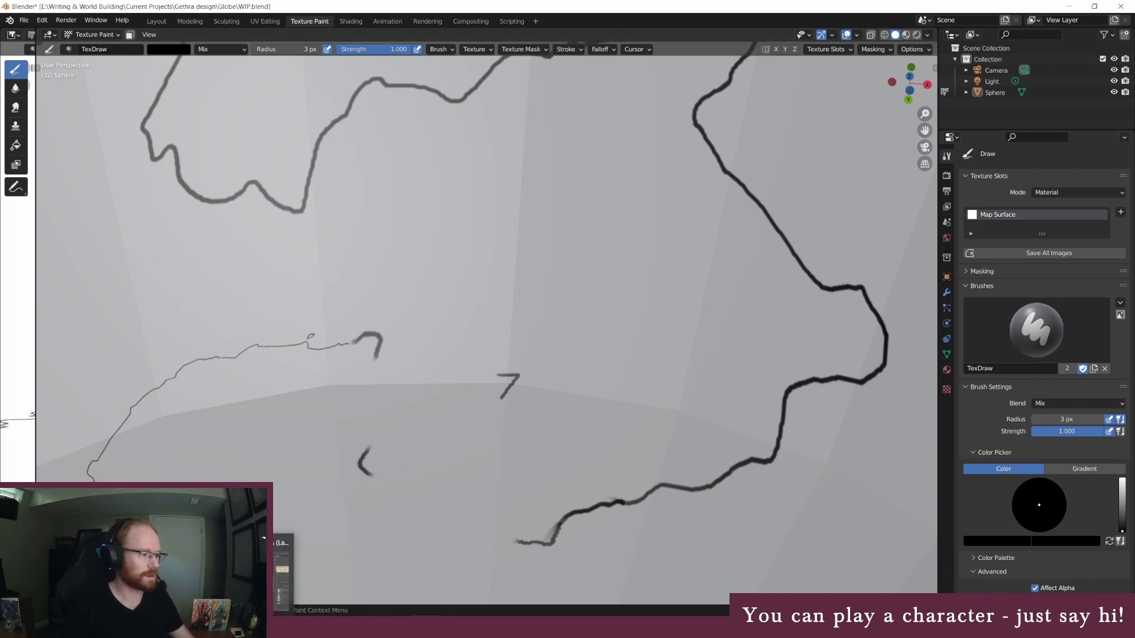
click(237, 579)
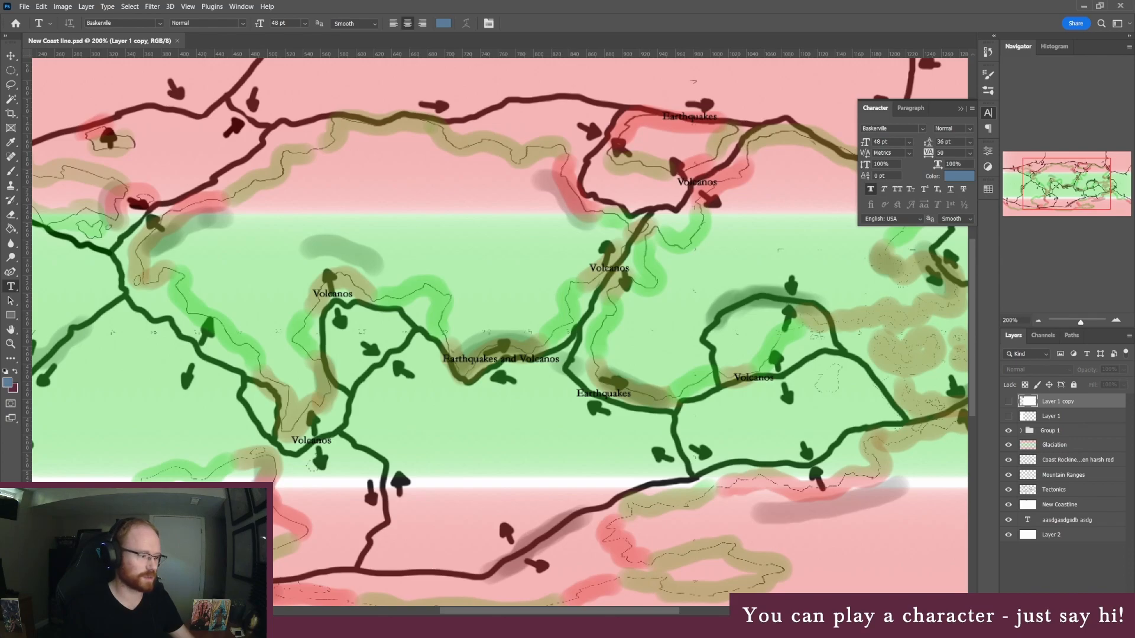
key(alt+Tab)
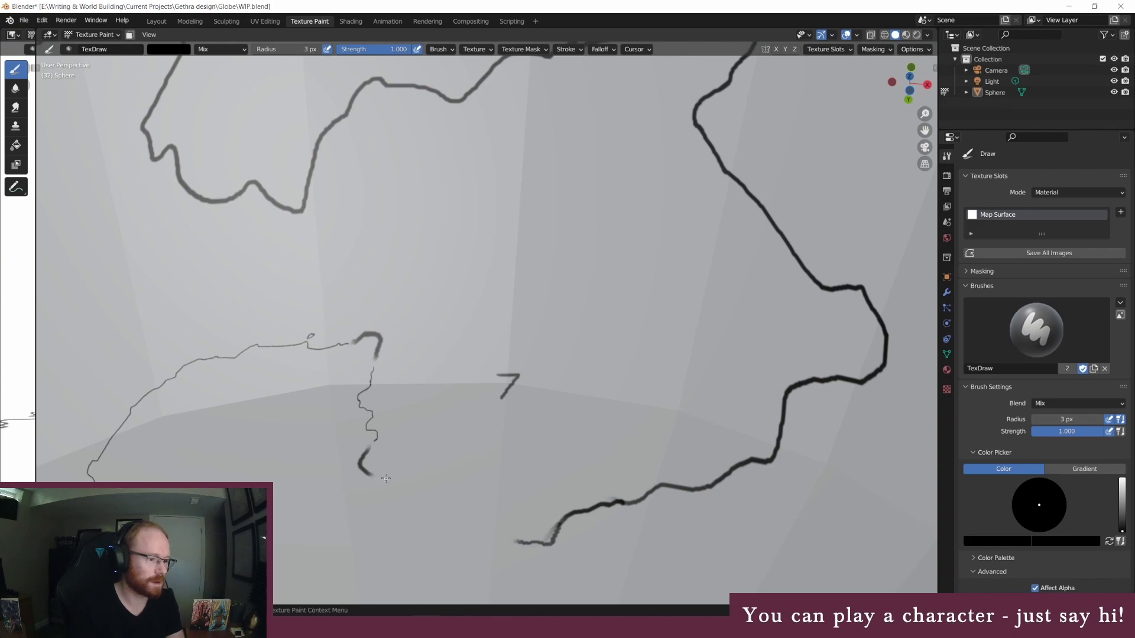
middle_drag(444, 452, 445, 428)
scroll(256, 253, down, 3)
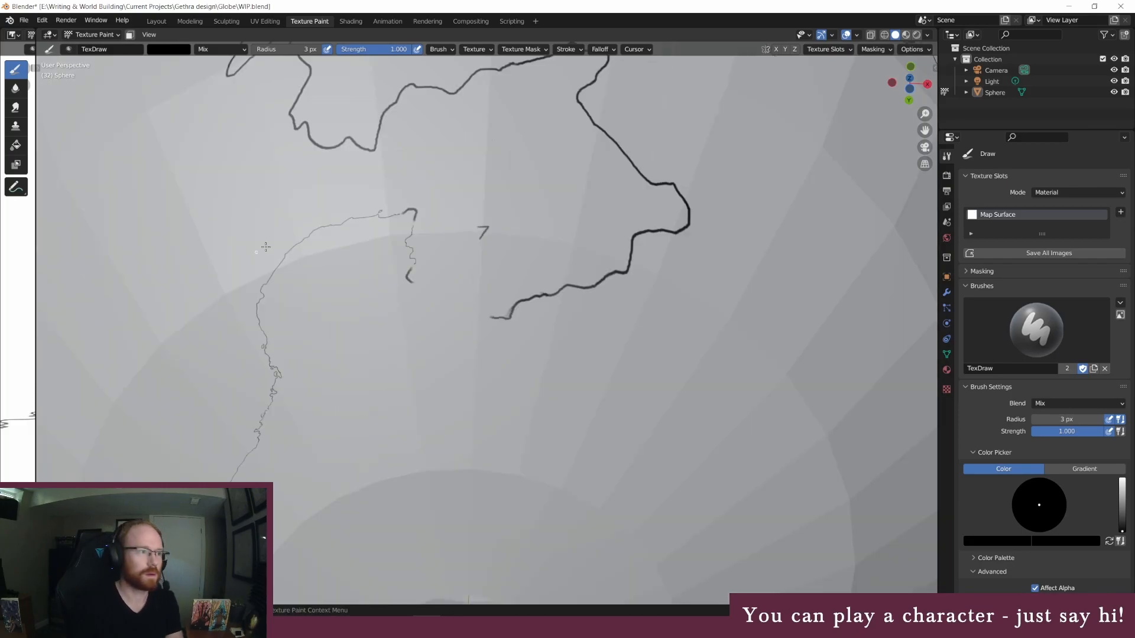
scroll(443, 295, up, 2)
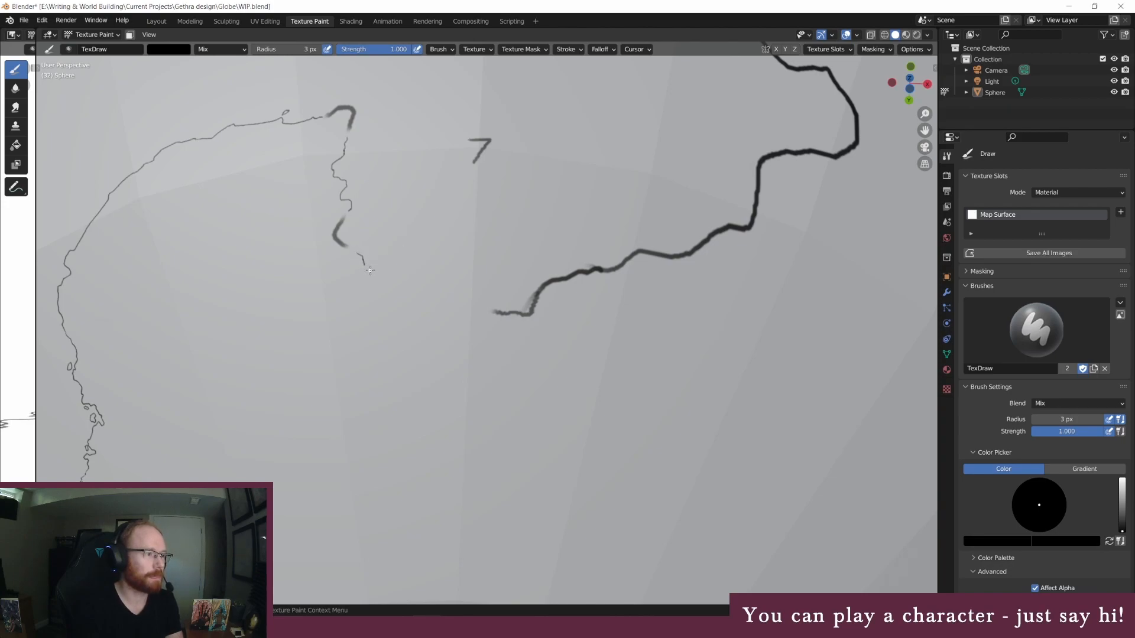
drag(395, 291, 475, 305)
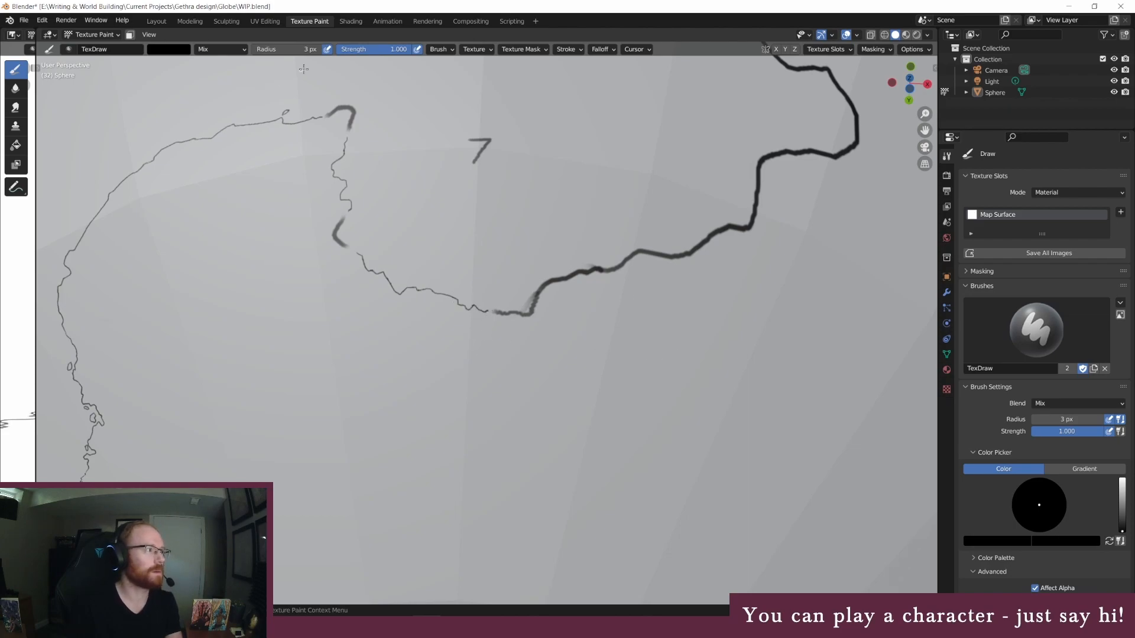
Step: Paint out the leftover thick fragments on the west coast and parts of the southeast coast with a white 45 px brush
click(178, 54)
drag(245, 89, 244, 58)
click(278, 52)
text(45)
key(Return)
mouse_move(343, 122)
mouse_down()
mouse_move(358, 114)
mouse_move(347, 122)
mouse_move(327, 109)
mouse_move(349, 103)
mouse_up()
drag(343, 216, 342, 242)
mouse_move(547, 285)
mouse_down()
mouse_move(645, 255)
mouse_move(633, 260)
mouse_up()
mouse_move(717, 234)
mouse_down()
mouse_move(696, 253)
mouse_move(716, 234)
mouse_up()
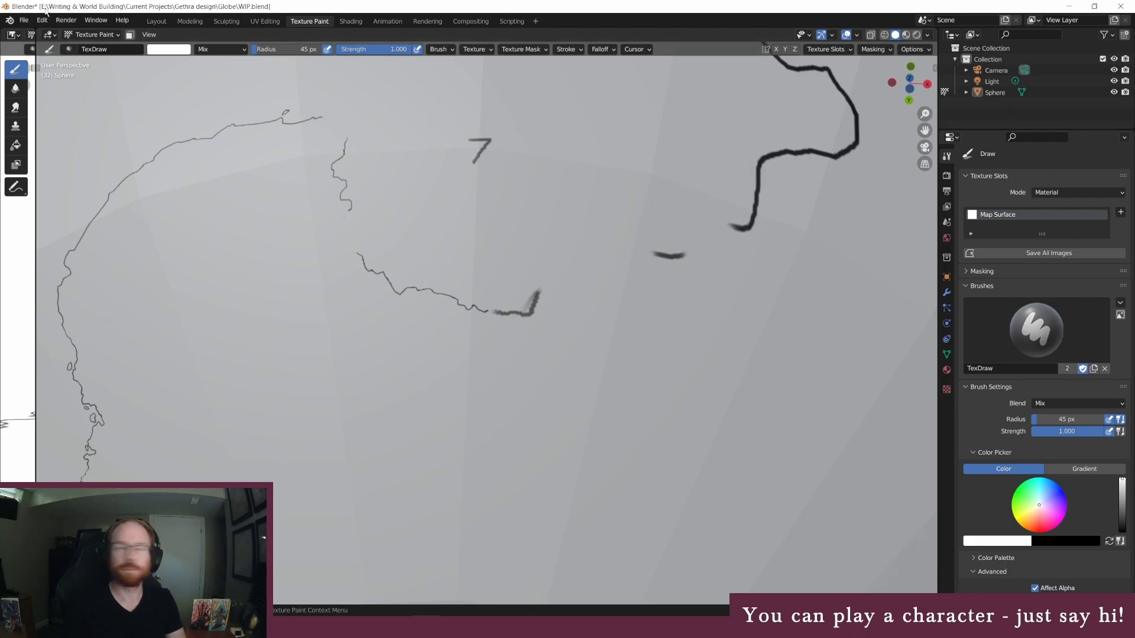
Step: Close the west coast gaps and draw thin jagged segments along the erased southeast coast with a black 3 px brush
click(179, 50)
drag(244, 71, 244, 144)
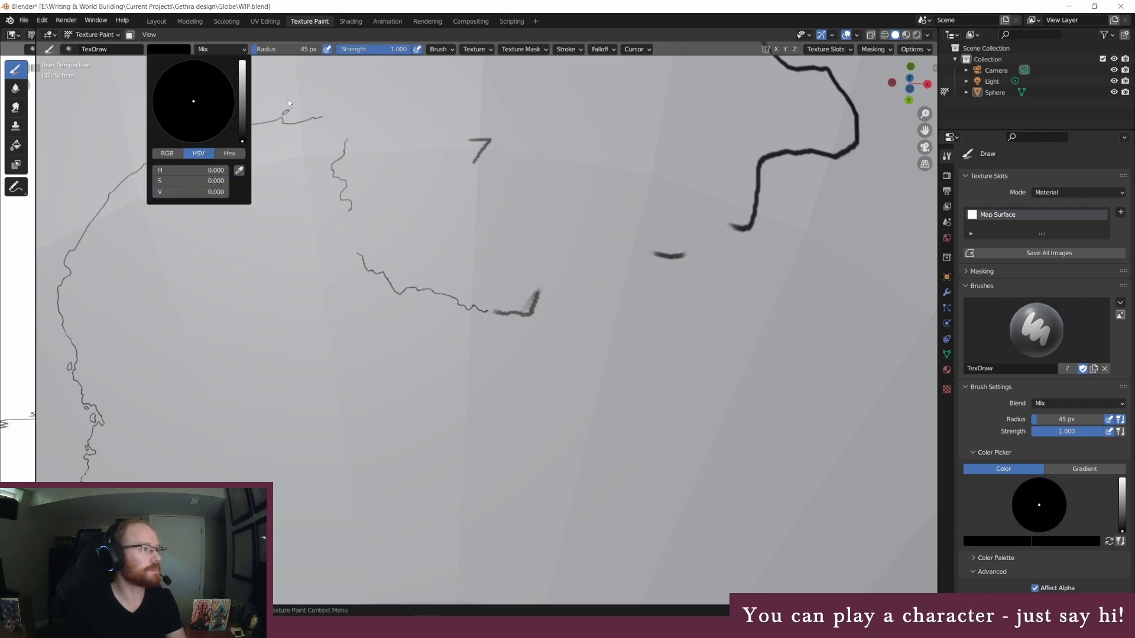
click(302, 49)
text(3)
key(Return)
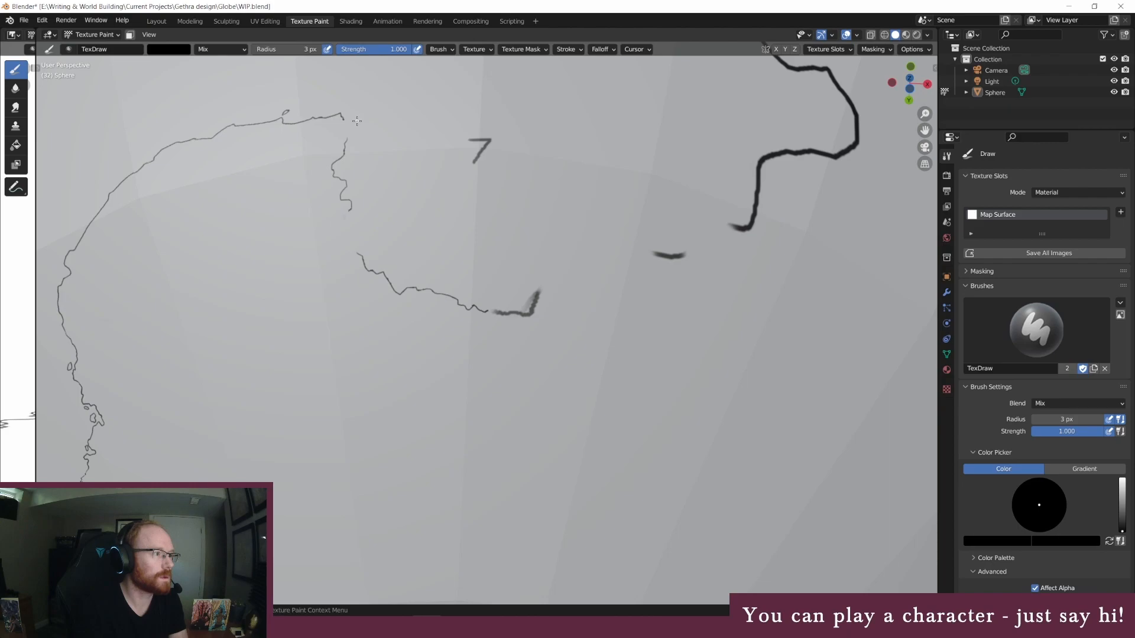
drag(343, 116, 348, 139)
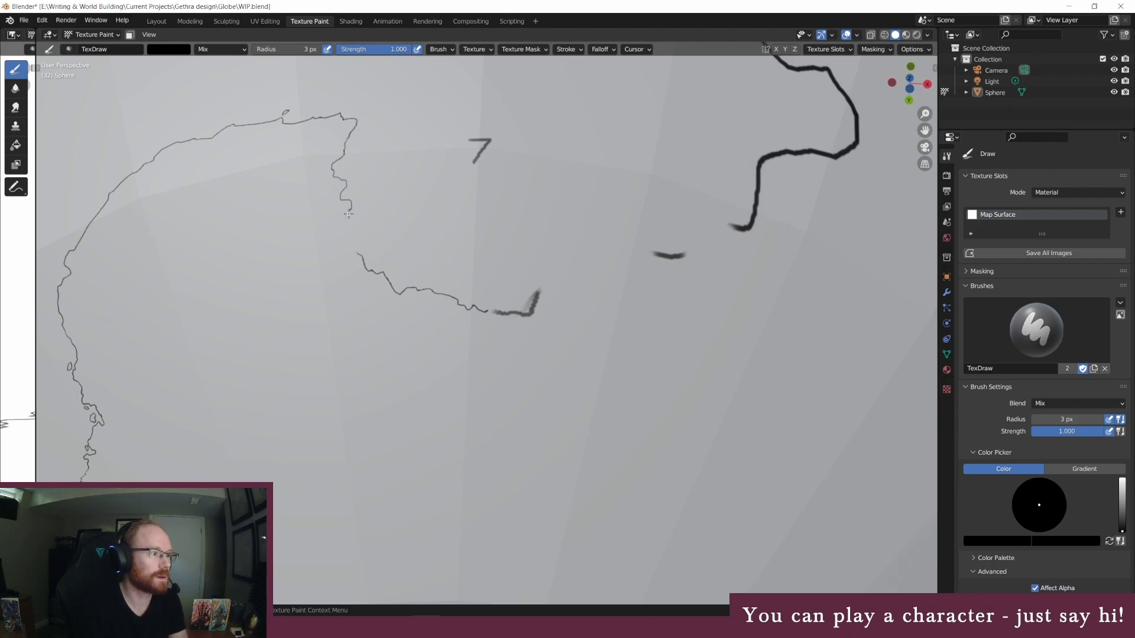
drag(346, 230, 349, 241)
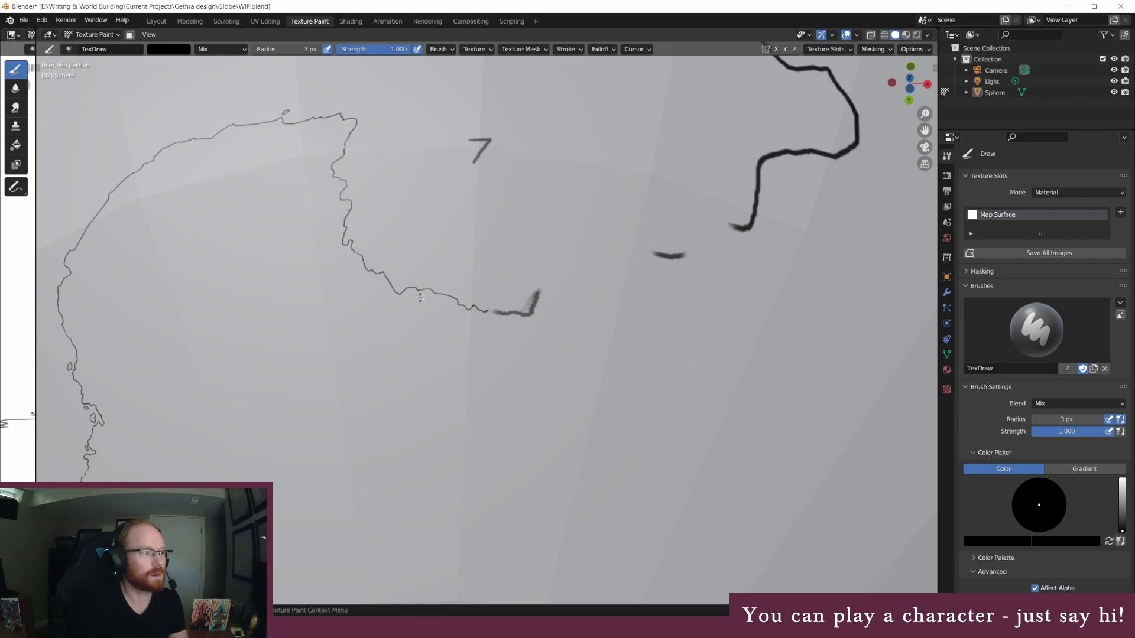
drag(570, 272, 578, 263)
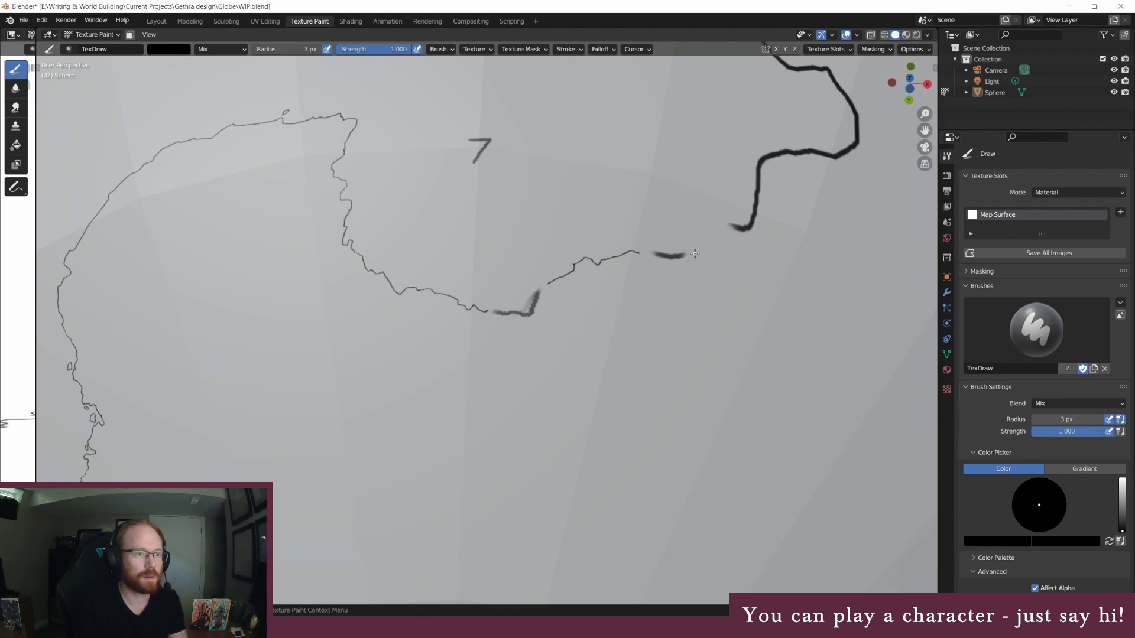
drag(696, 253, 722, 225)
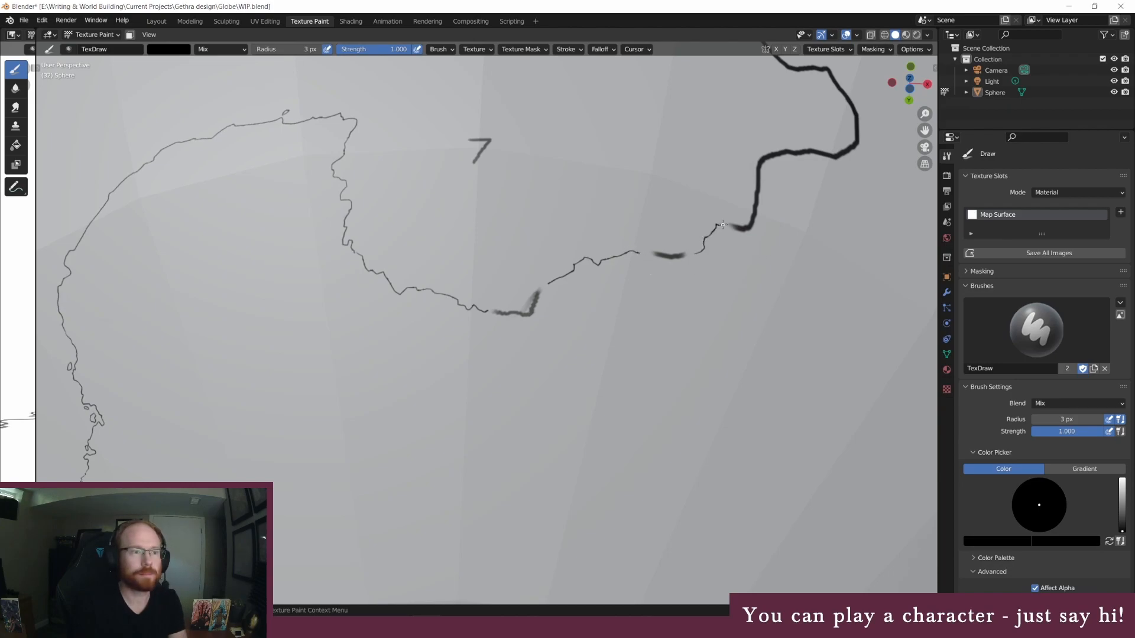
Step: Erase the thick remnants on the south coast and parts of the thick east coast around the 7 with a white 45 px brush
middle_drag(672, 128, 661, 139)
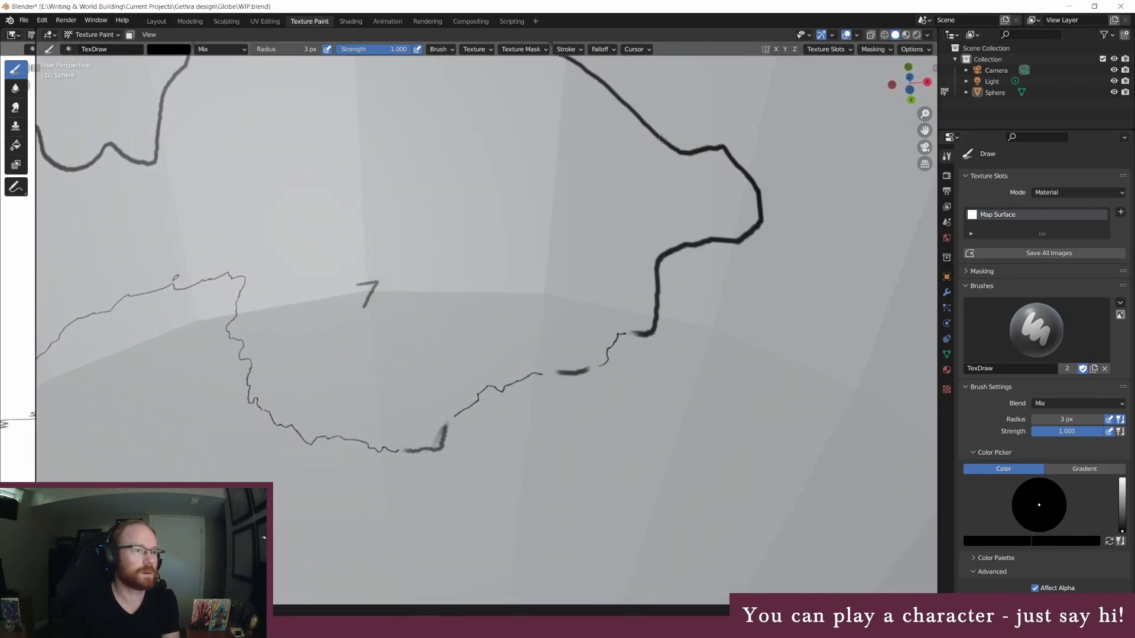
double_click(310, 51)
text(45)
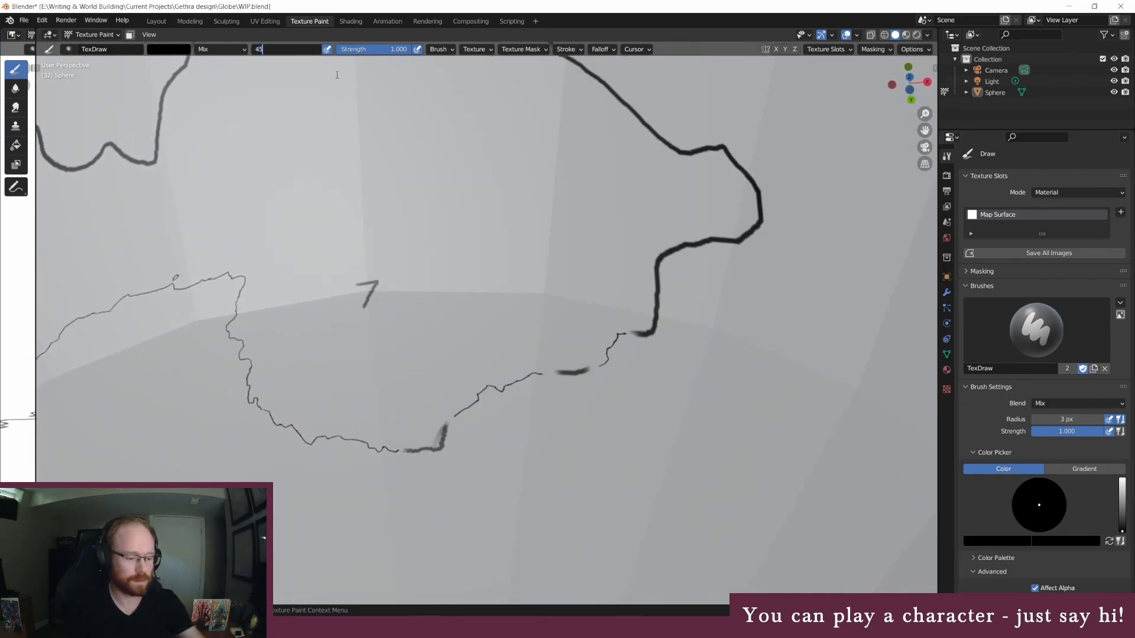
key(Return)
click(173, 49)
drag(244, 75, 245, 56)
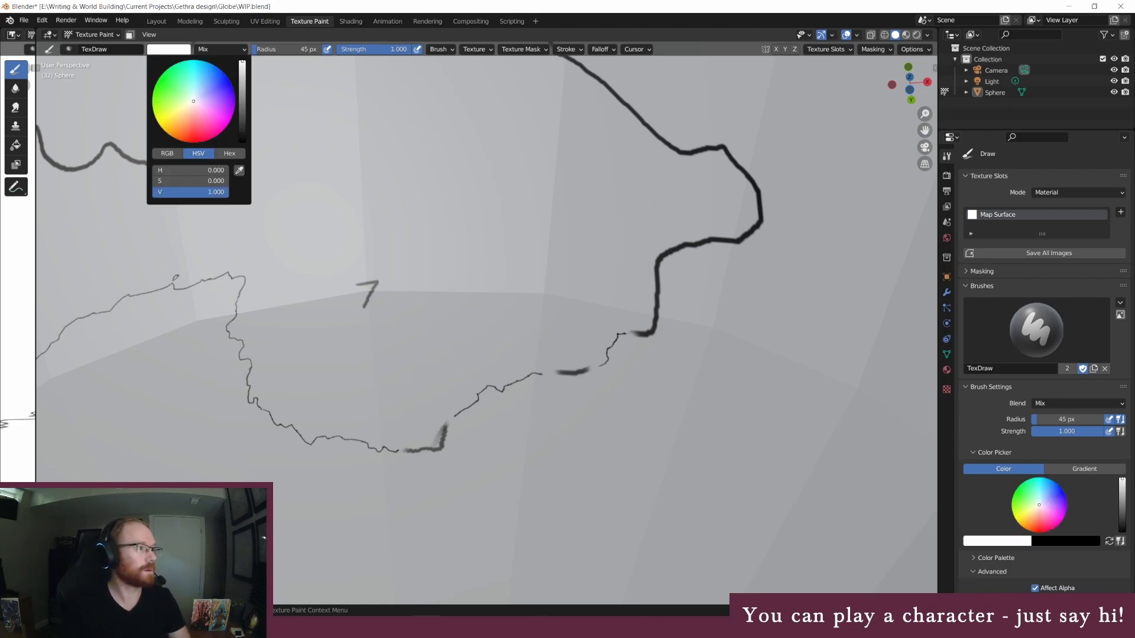
mouse_move(448, 453)
mouse_down()
mouse_move(443, 426)
mouse_move(434, 449)
mouse_move(410, 454)
mouse_move(424, 448)
mouse_up()
mouse_move(586, 380)
mouse_down()
mouse_move(559, 373)
mouse_move(580, 367)
mouse_up()
mouse_move(679, 271)
mouse_down()
mouse_move(651, 296)
mouse_move(658, 285)
mouse_move(654, 320)
mouse_move(659, 283)
mouse_up()
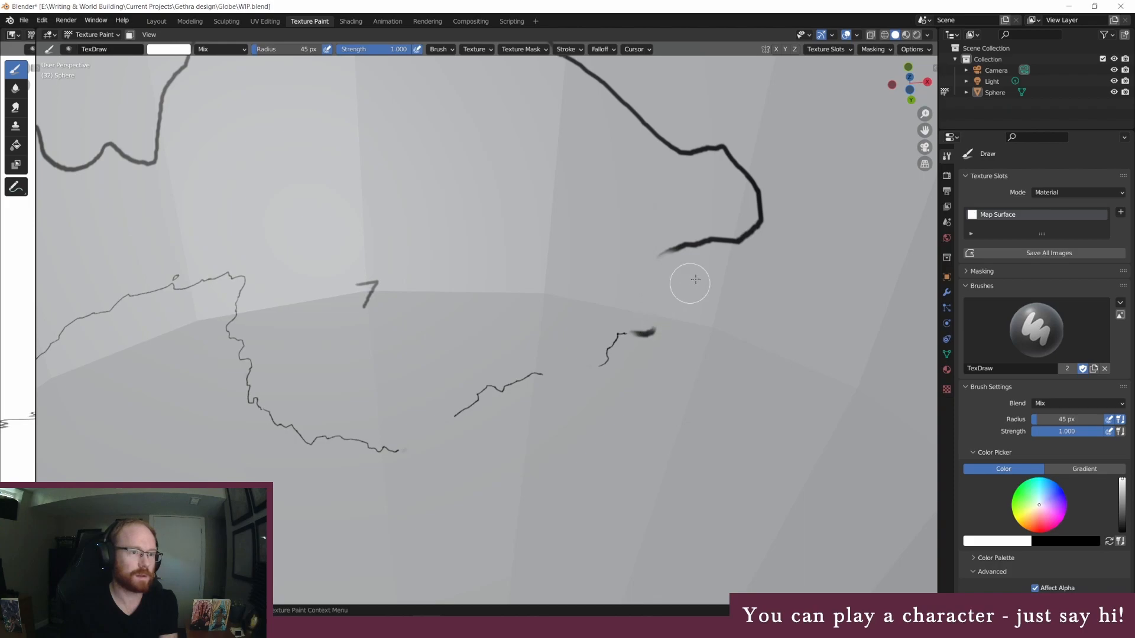
drag(749, 224, 699, 243)
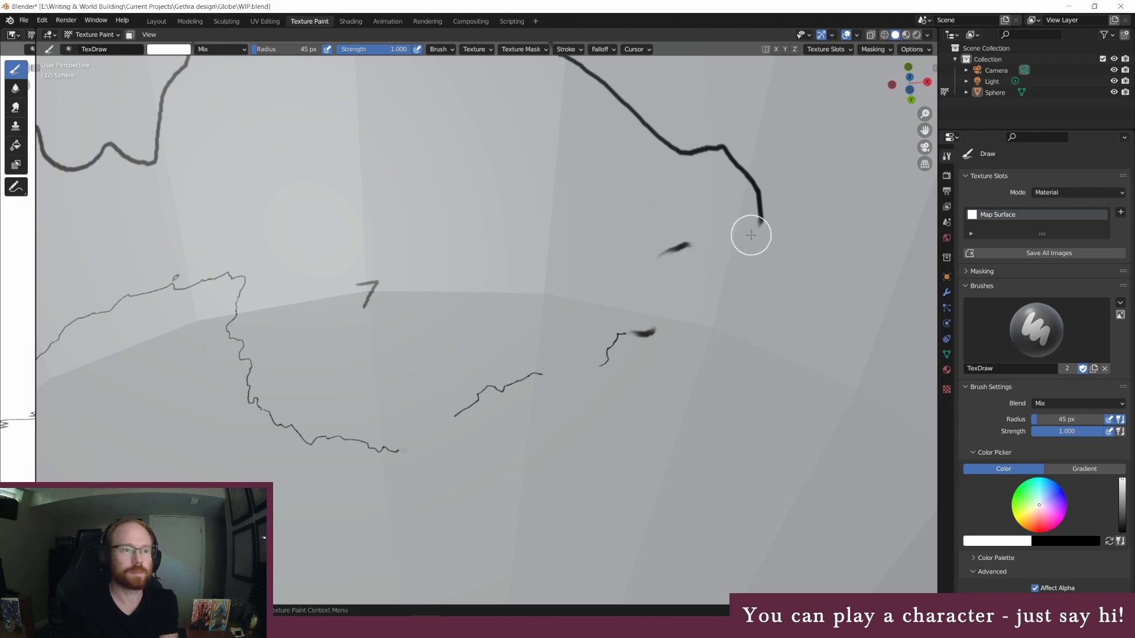
Step: Fill the erased south and east coast stretches around the 7 with thin jagged lines using a black 3 px brush
click(152, 49)
drag(240, 74, 241, 141)
click(293, 49)
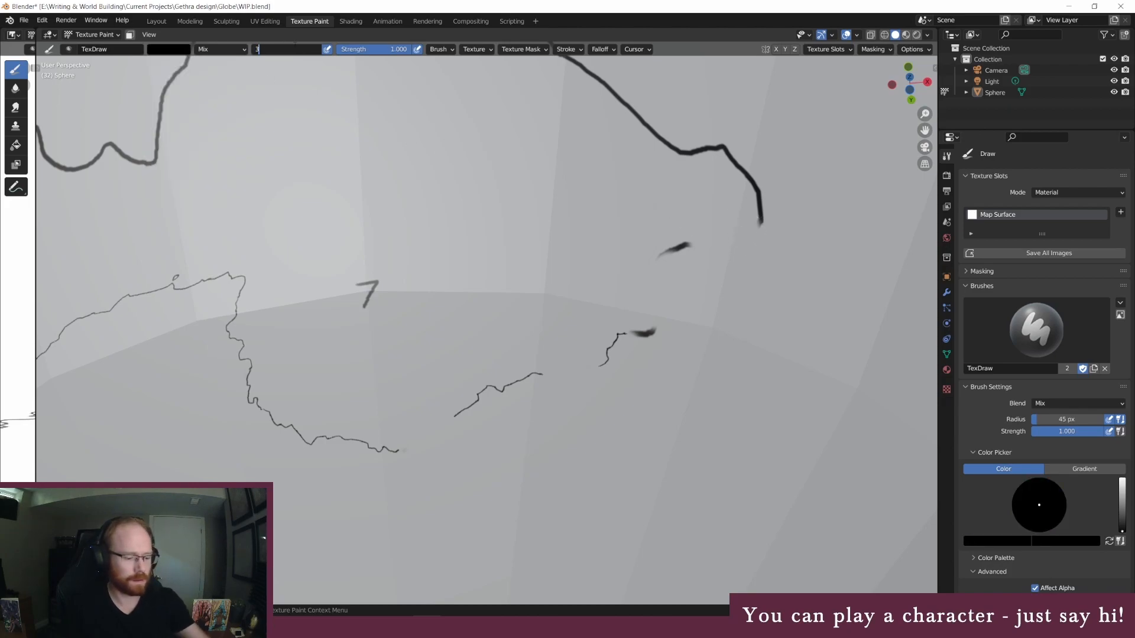
text(3)
key(Return)
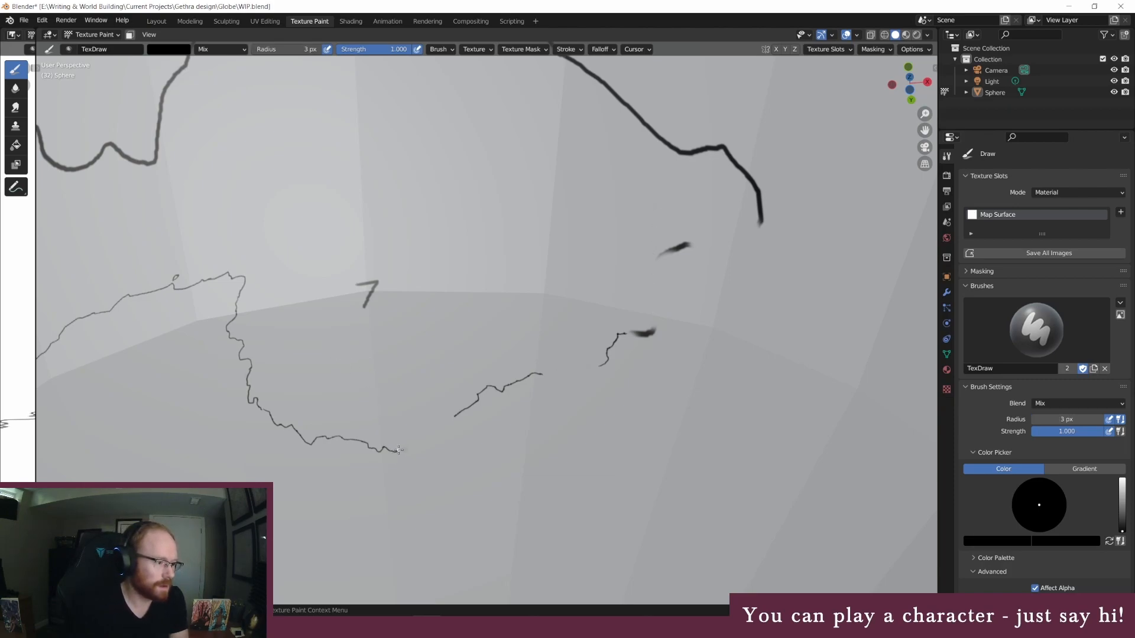
drag(436, 428, 450, 423)
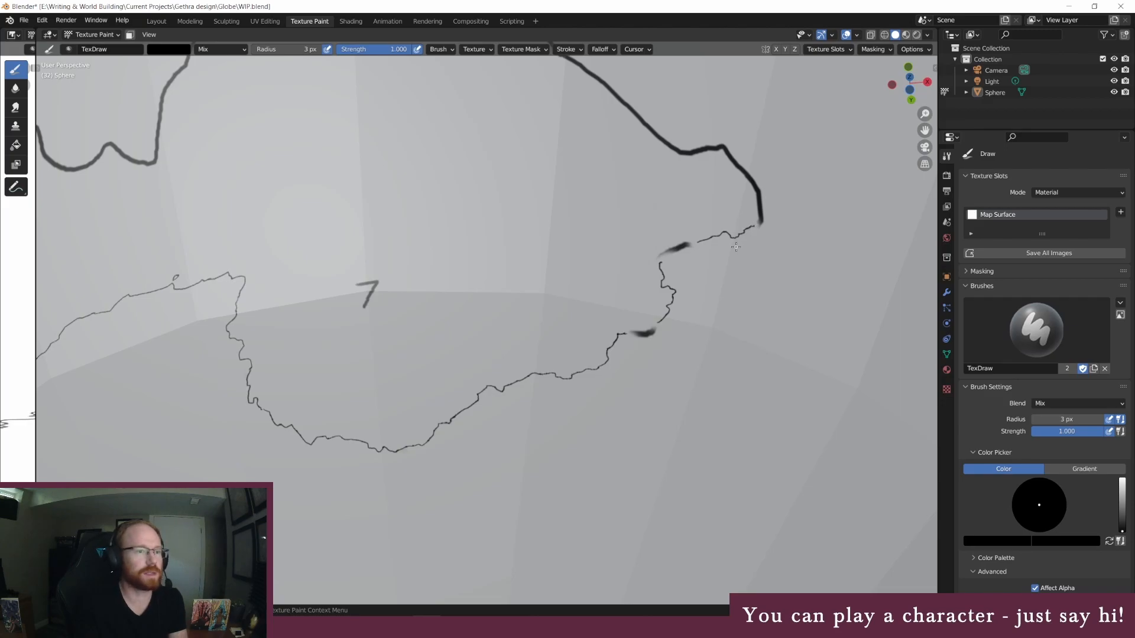
Step: Examine the globe's coastline from the redrawn coast around the 7 up to the thick outline around the 6
scroll(544, 288, down, 1)
middle_drag(468, 223, 477, 230)
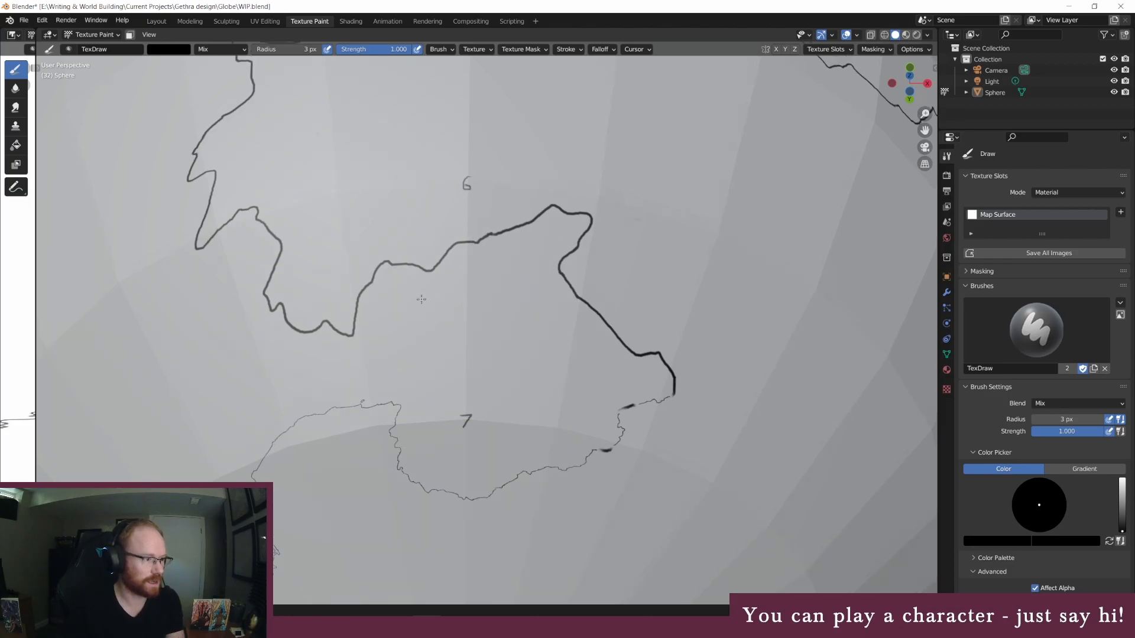
middle_drag(406, 325, 413, 309)
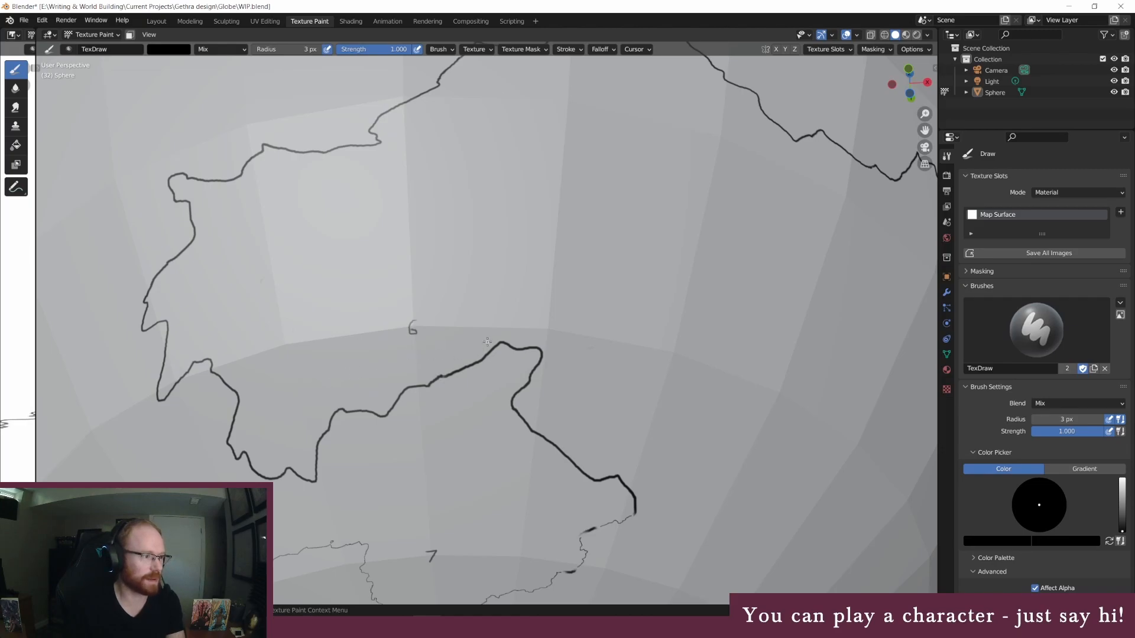
scroll(423, 346, down, 3)
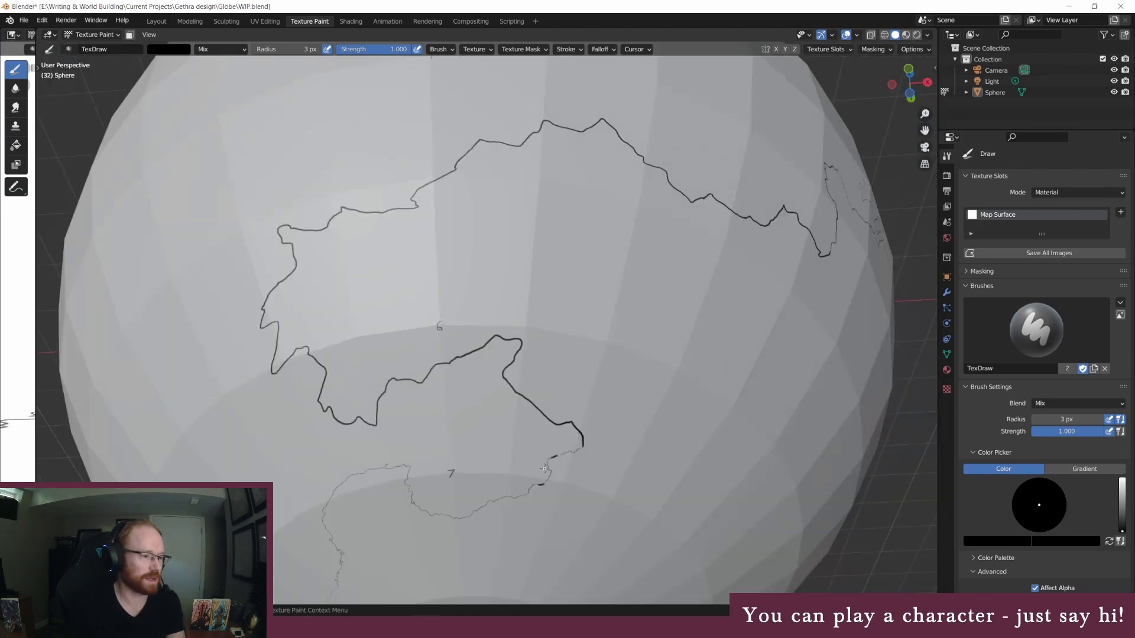
scroll(544, 468, up, 2)
mouse_move(534, 490)
middle_down()
mouse_move(489, 481)
mouse_move(521, 473)
middle_up()
scroll(546, 422, up, 3)
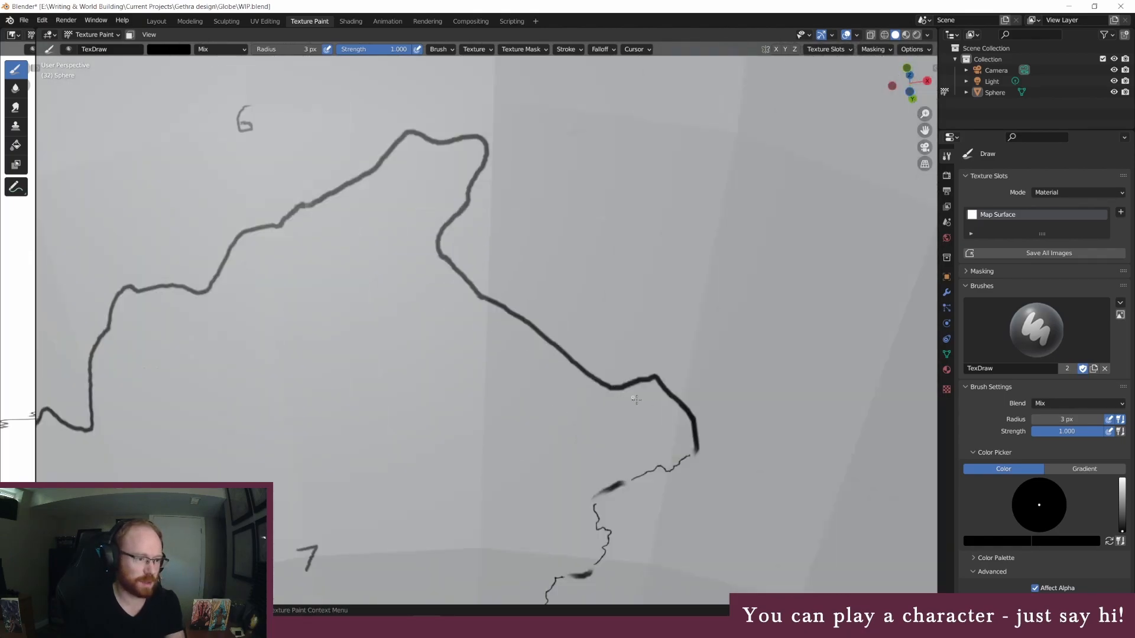
middle_drag(649, 435, 643, 434)
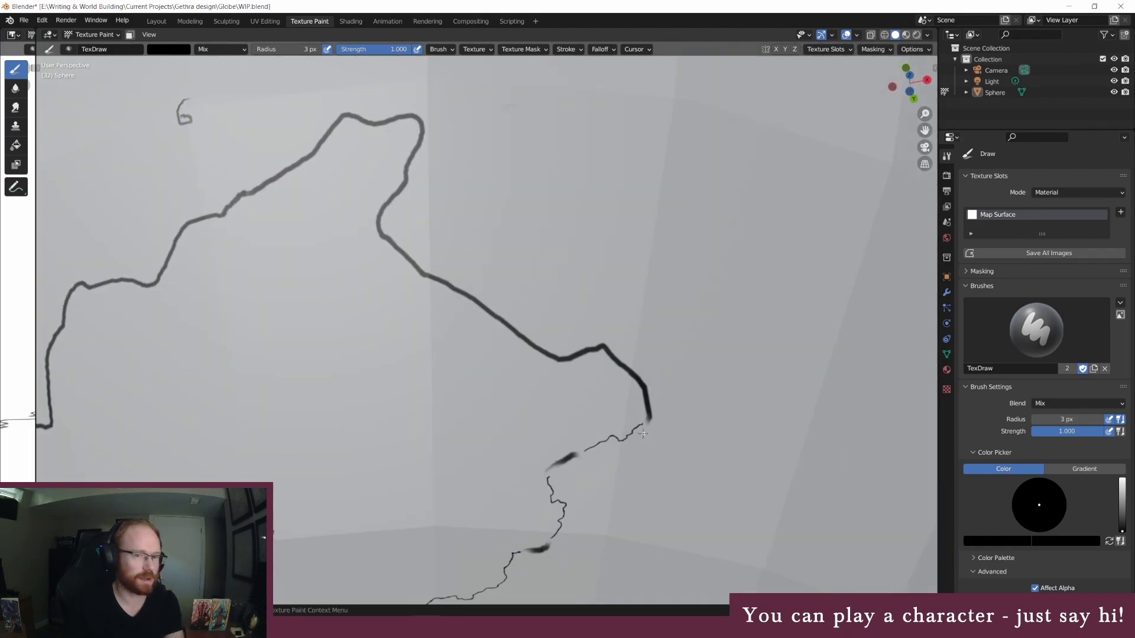
Step: Erase the thick diagonal coast, part of the eastern headland and the leftover fragments northeast of the 7 with a white 45 px brush
click(297, 51)
text(45)
key(Return)
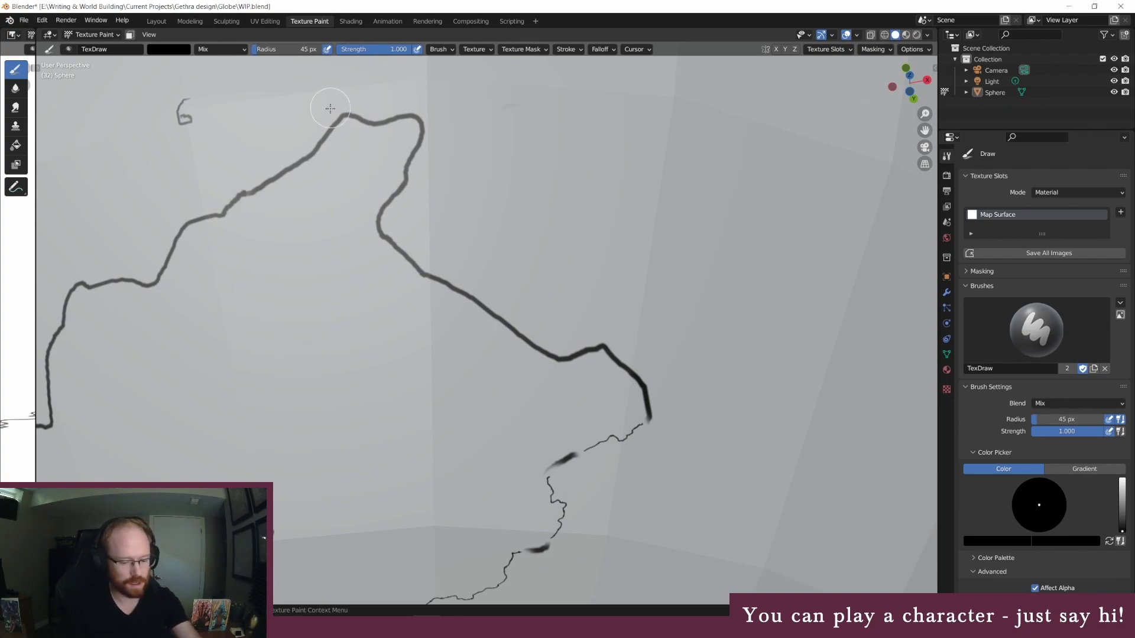
click(168, 49)
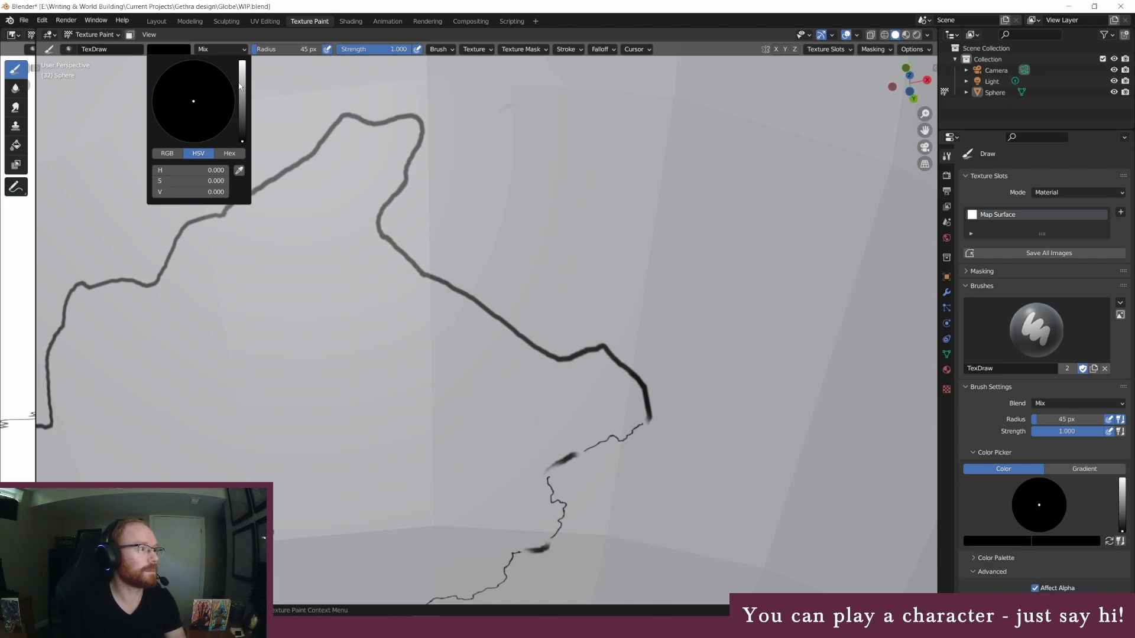
drag(239, 85, 242, 61)
drag(553, 359, 403, 253)
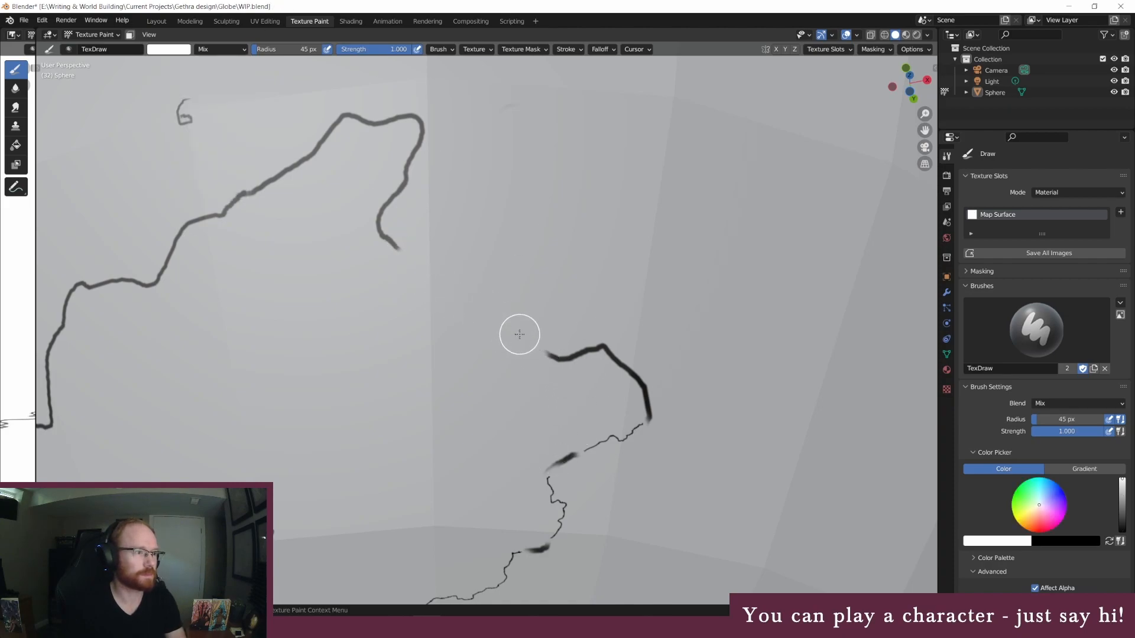
drag(517, 93, 495, 114)
mouse_move(642, 409)
mouse_down()
mouse_move(644, 390)
mouse_move(613, 352)
mouse_move(643, 399)
mouse_up()
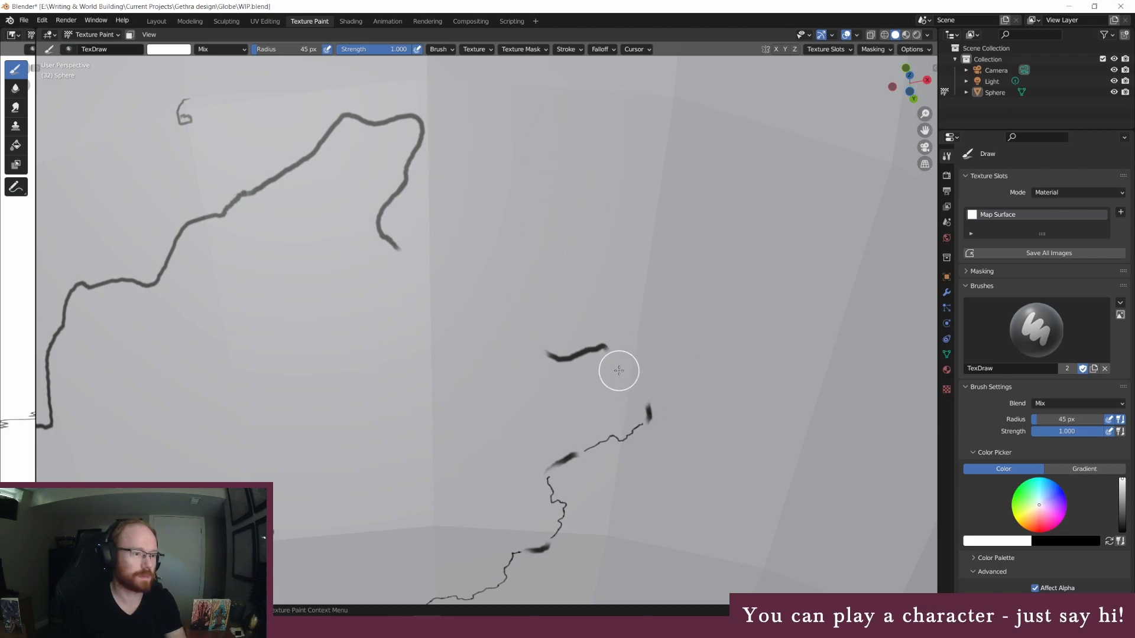
drag(532, 555, 535, 546)
mouse_move(566, 468)
mouse_down()
mouse_move(550, 464)
mouse_move(568, 453)
mouse_move(550, 467)
mouse_move(587, 473)
mouse_up()
Step: Draw thin jagged lines across the gaps northeast of the 7 and along the erased diagonal coast with a black 3 px brush
middle_drag(526, 567, 530, 559)
middle_drag(576, 358, 571, 358)
click(290, 50)
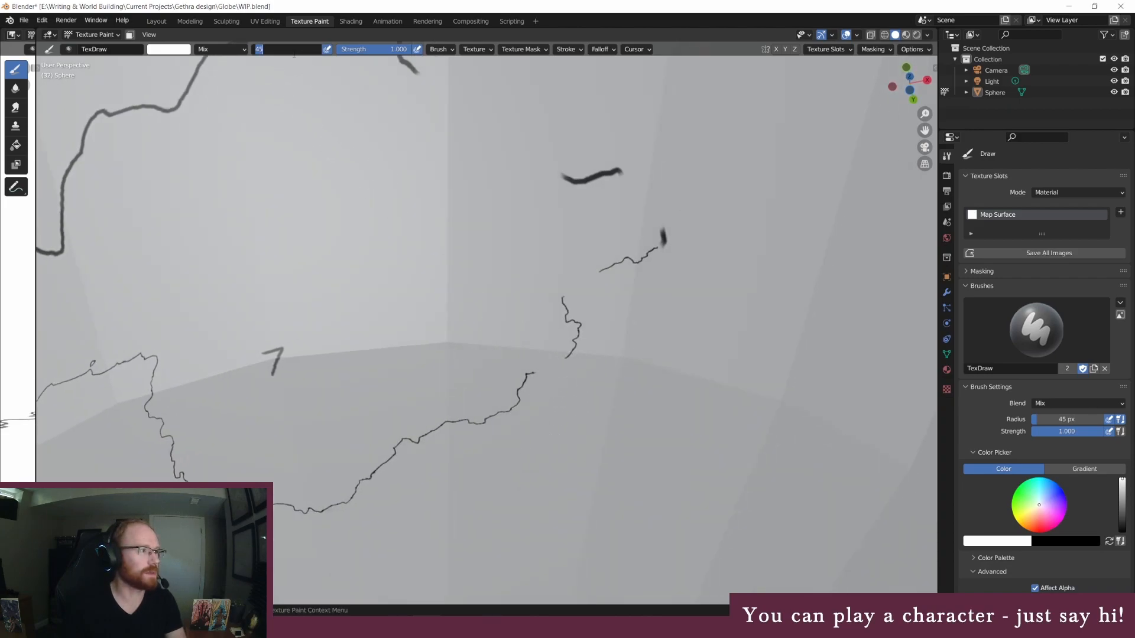
text(3)
key(Return)
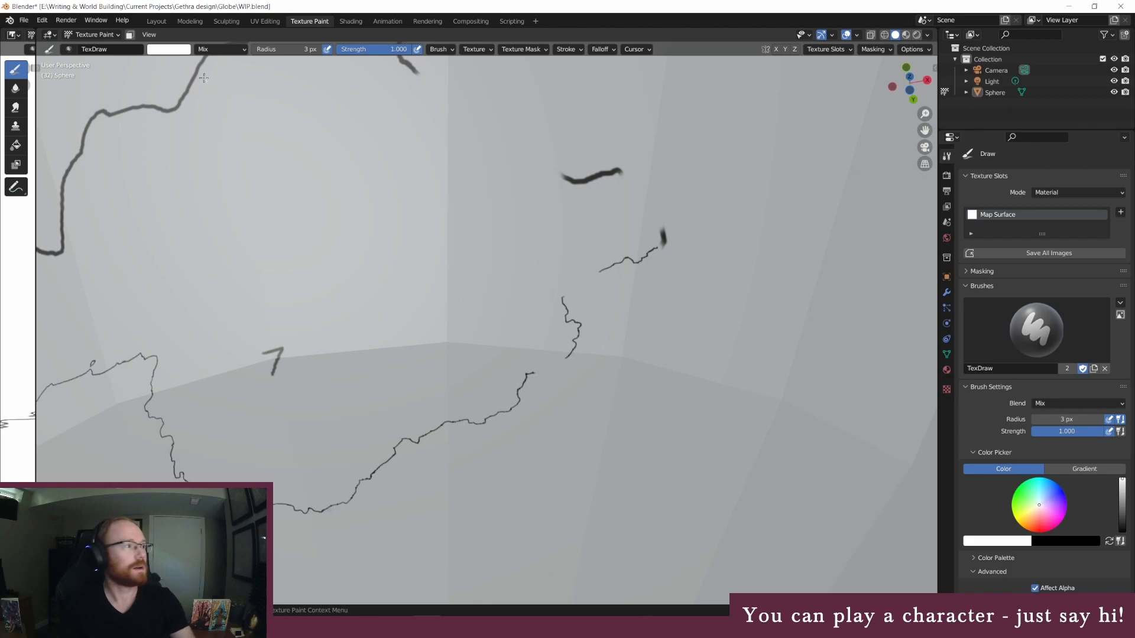
click(188, 52)
drag(243, 84, 242, 142)
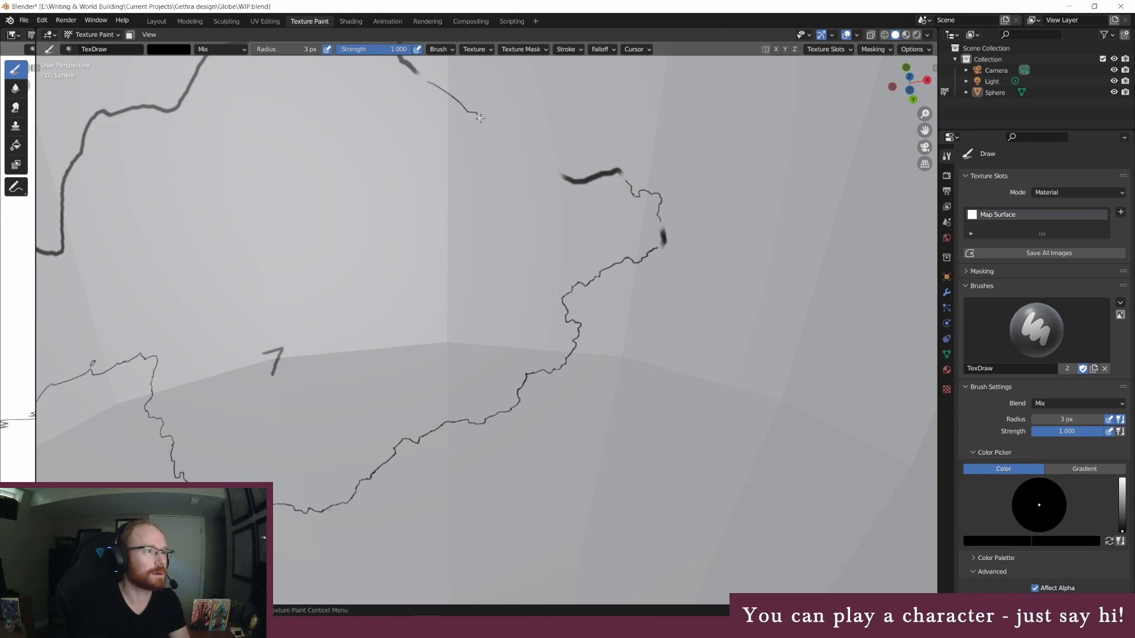
drag(507, 137, 514, 150)
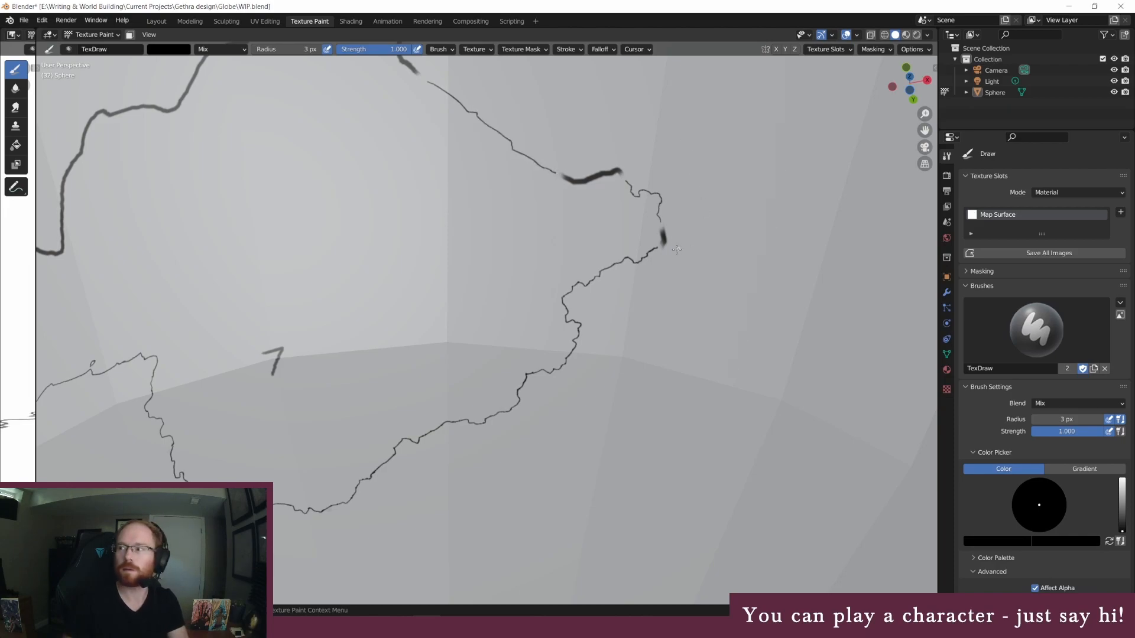
Step: Paint out the two thick remnants at the eastern headland with a white 45 px brush
mouse_move(562, 186)
middle_down()
mouse_move(615, 202)
mouse_move(613, 193)
middle_up()
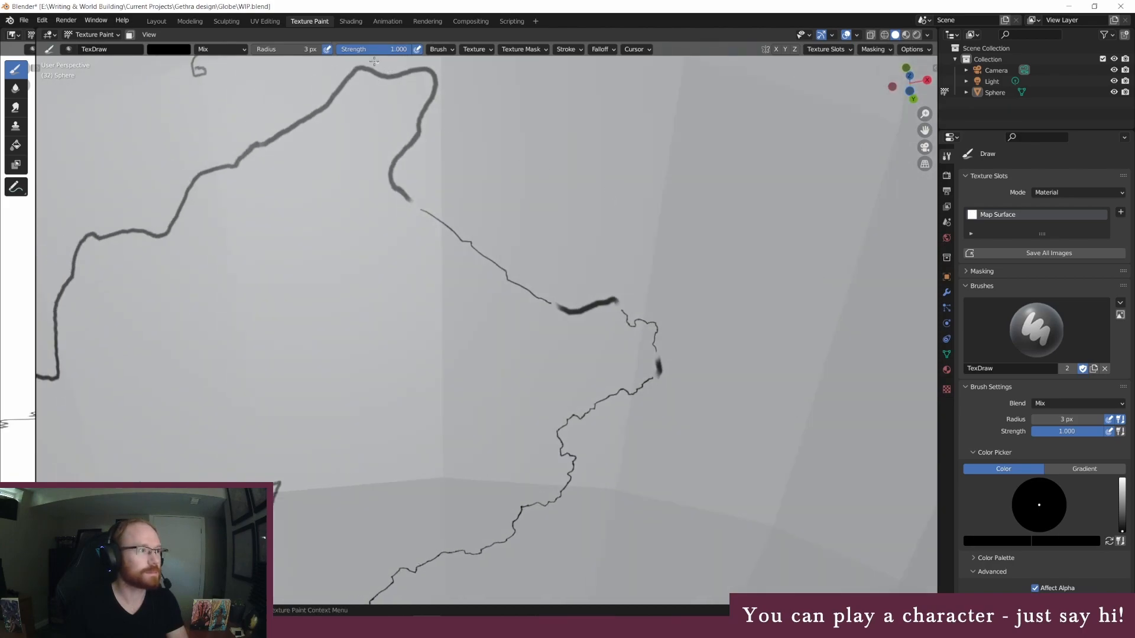
click(299, 48)
text(45)
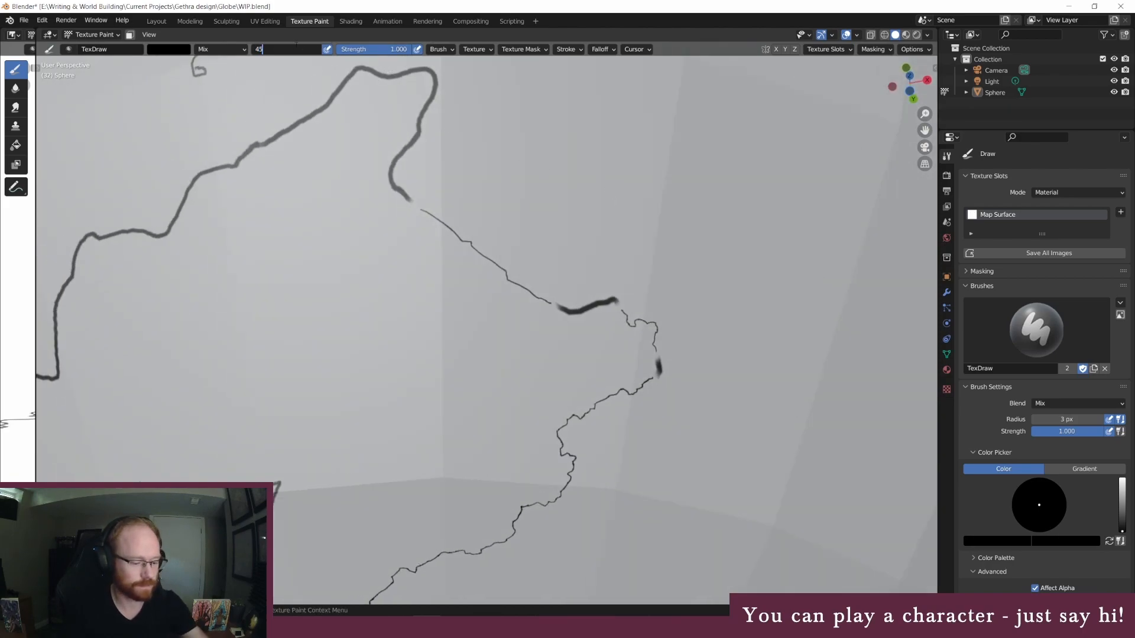
key(Return)
click(172, 49)
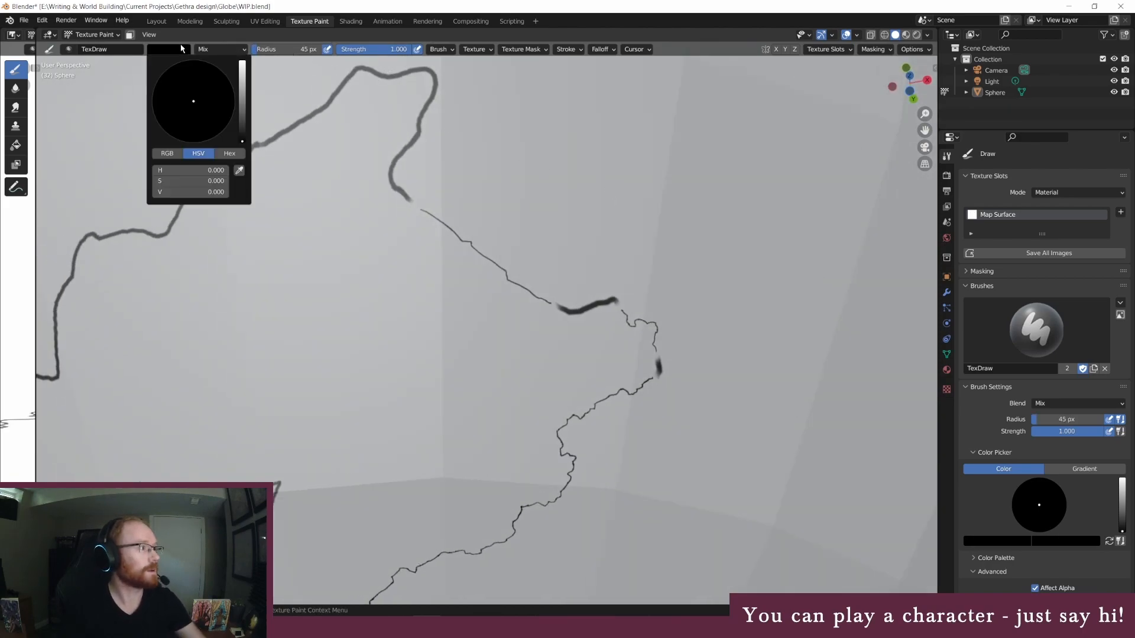
click(241, 72)
drag(653, 367, 664, 370)
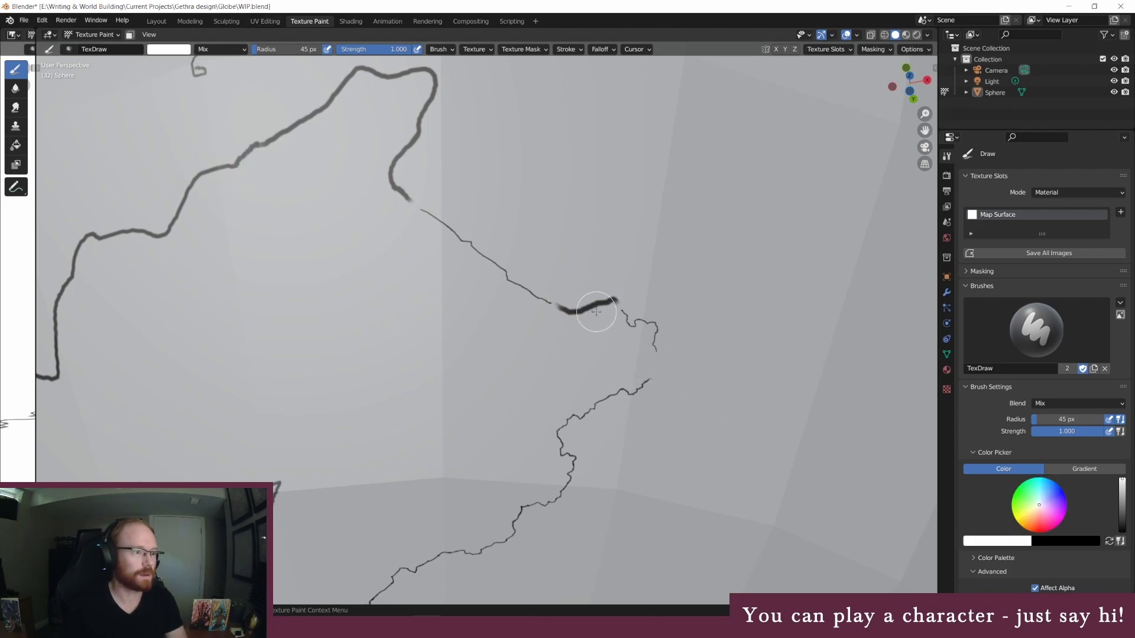
mouse_move(607, 299)
mouse_down()
mouse_move(559, 309)
mouse_move(585, 307)
mouse_up()
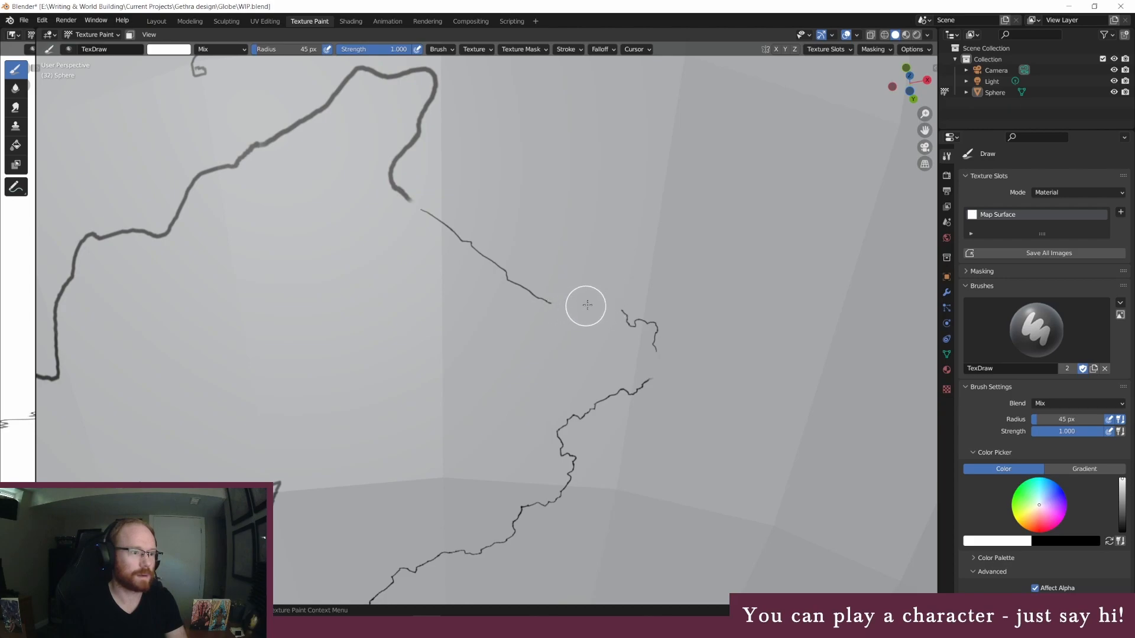
Step: Close the two gaps at the eastern headland with thin jagged lines using a black 3 px brush
click(168, 49)
drag(242, 87, 243, 143)
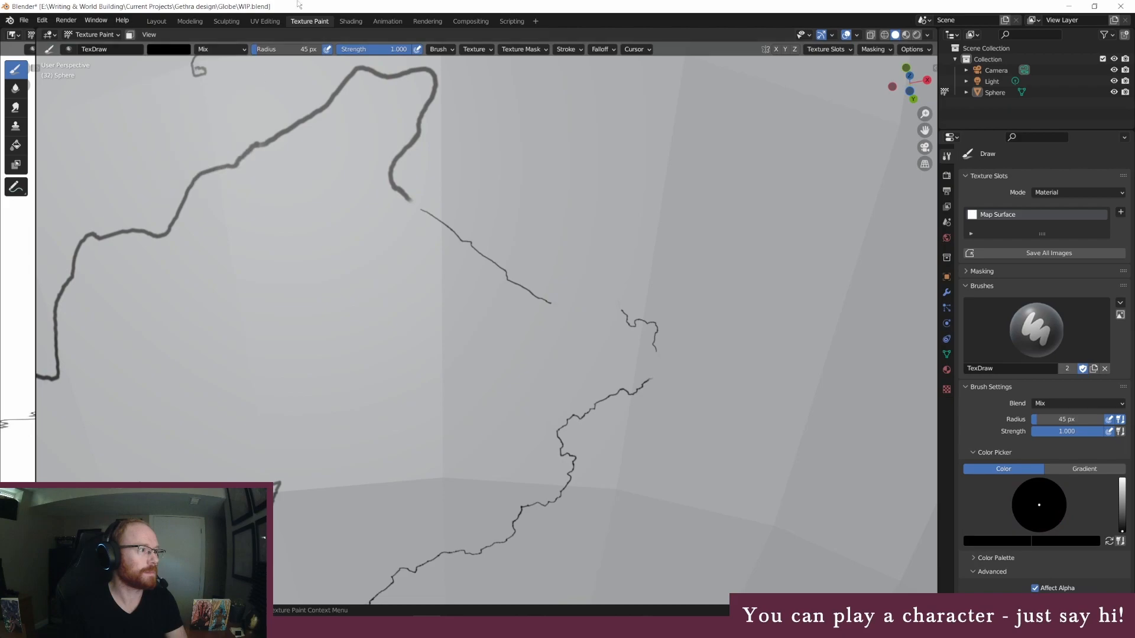
click(303, 49)
text(3)
key(Return)
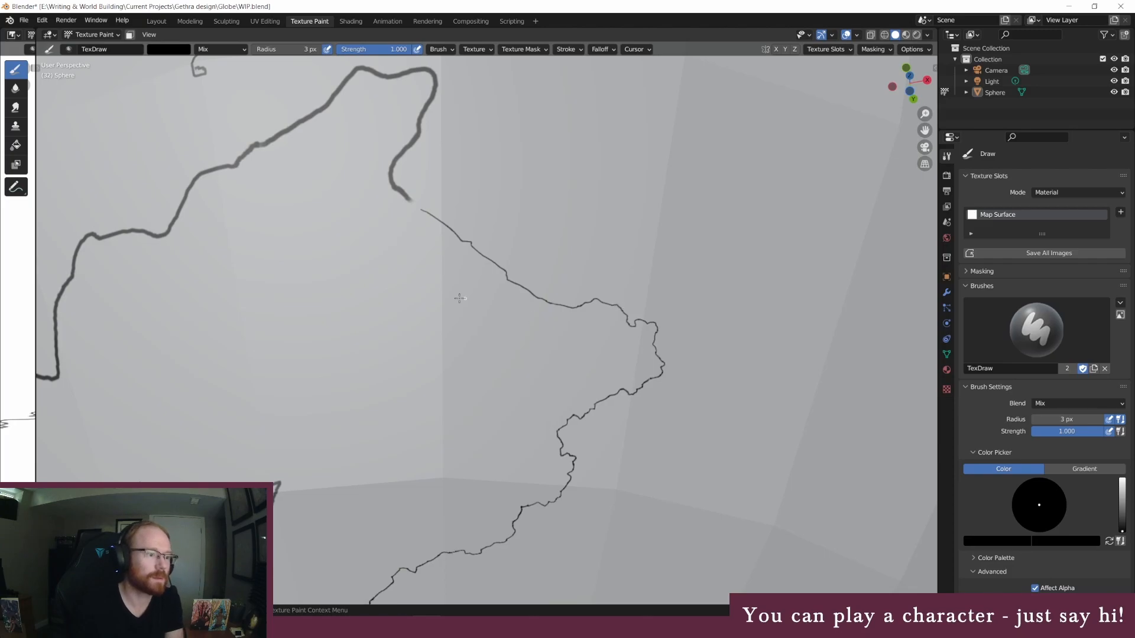
Step: Erase most of the thick coast south and southeast of the 6, around the northeast point, with a white 45 px brush
scroll(449, 307, down, 3)
scroll(424, 241, up, 2)
middle_drag(327, 214, 353, 219)
click(278, 49)
text(45)
key(Return)
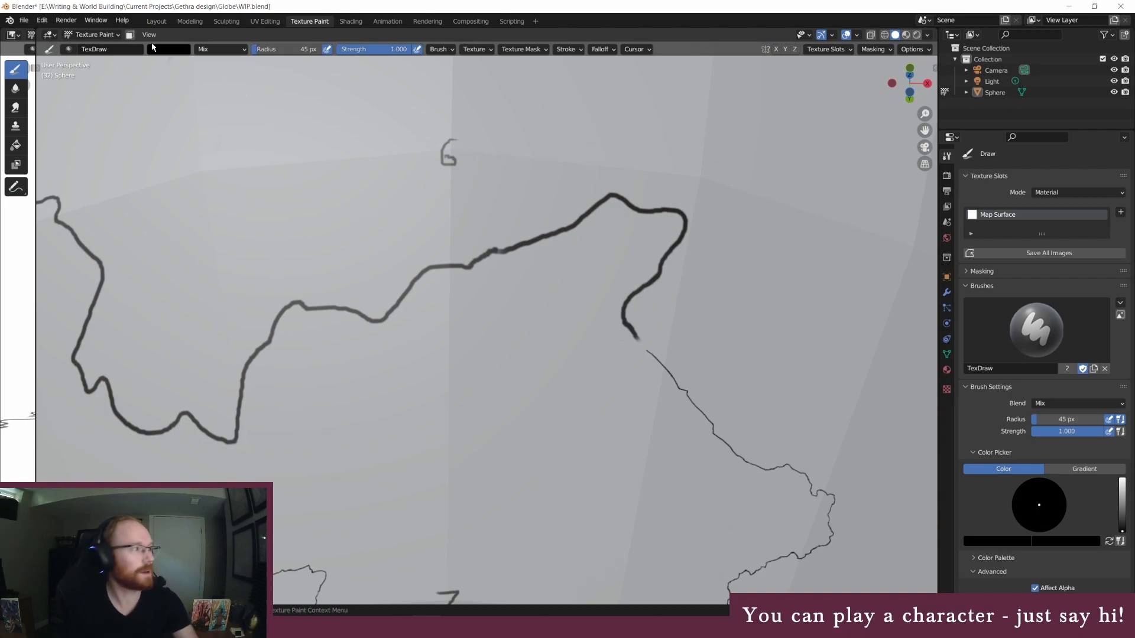
click(160, 52)
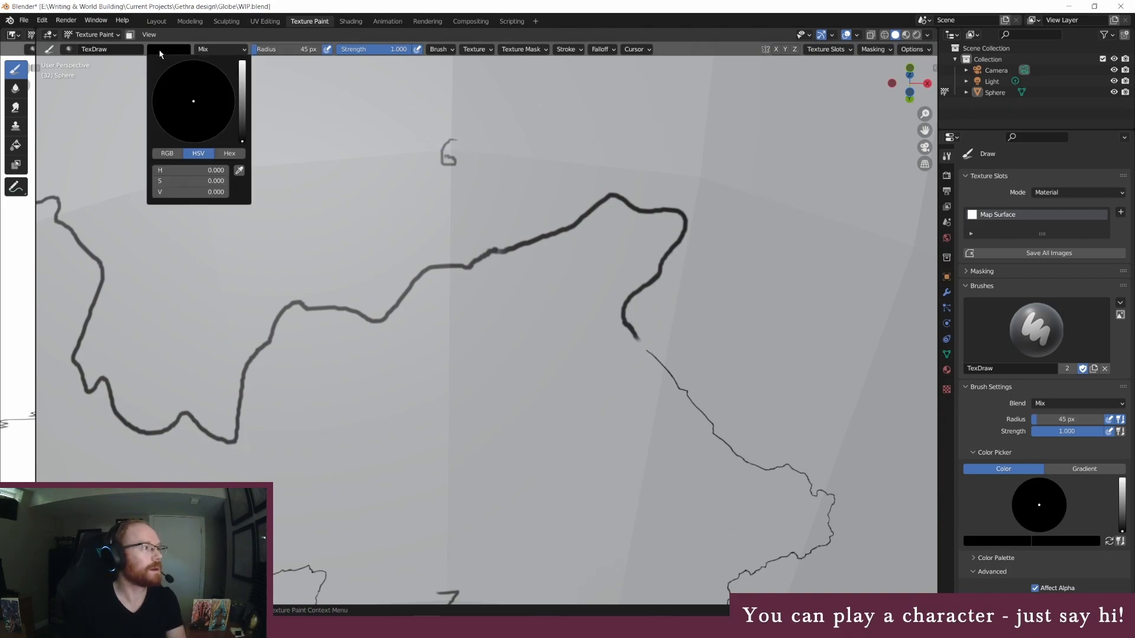
click(242, 63)
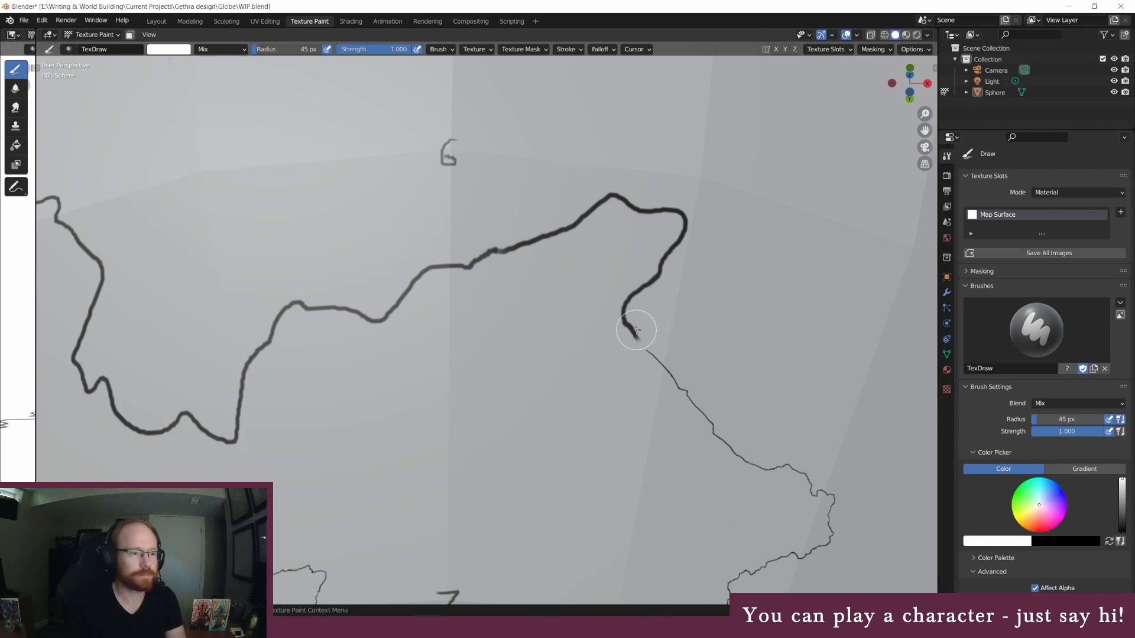
drag(633, 314, 678, 238)
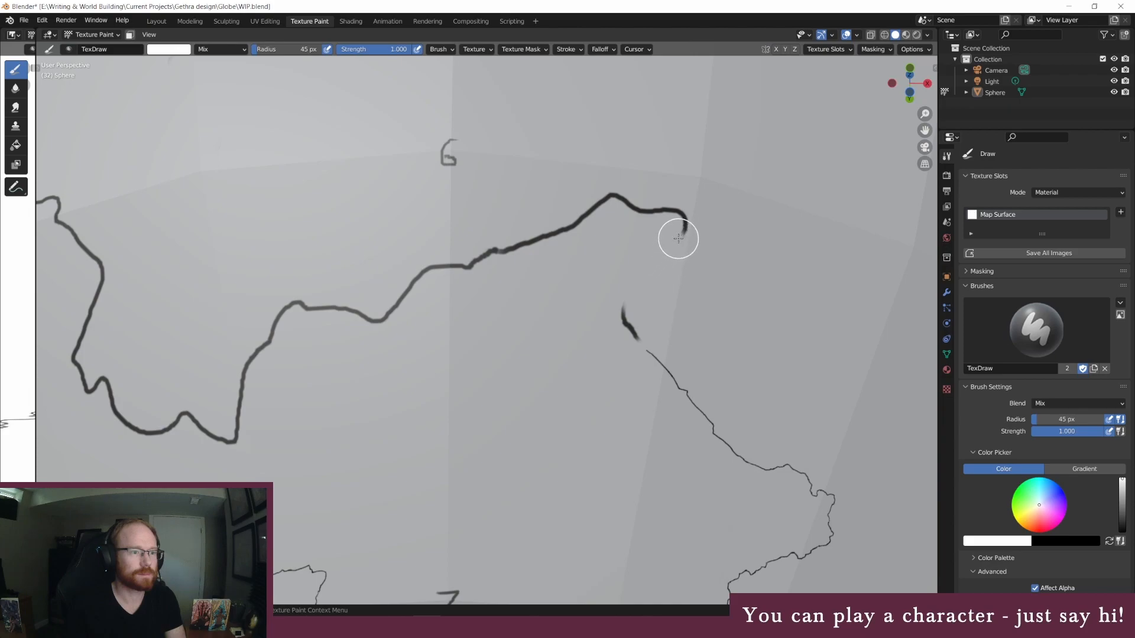
mouse_move(570, 203)
mouse_down()
mouse_move(596, 213)
mouse_move(499, 248)
mouse_up()
mouse_move(634, 224)
mouse_down()
mouse_move(659, 208)
mouse_move(623, 200)
mouse_move(663, 204)
mouse_up()
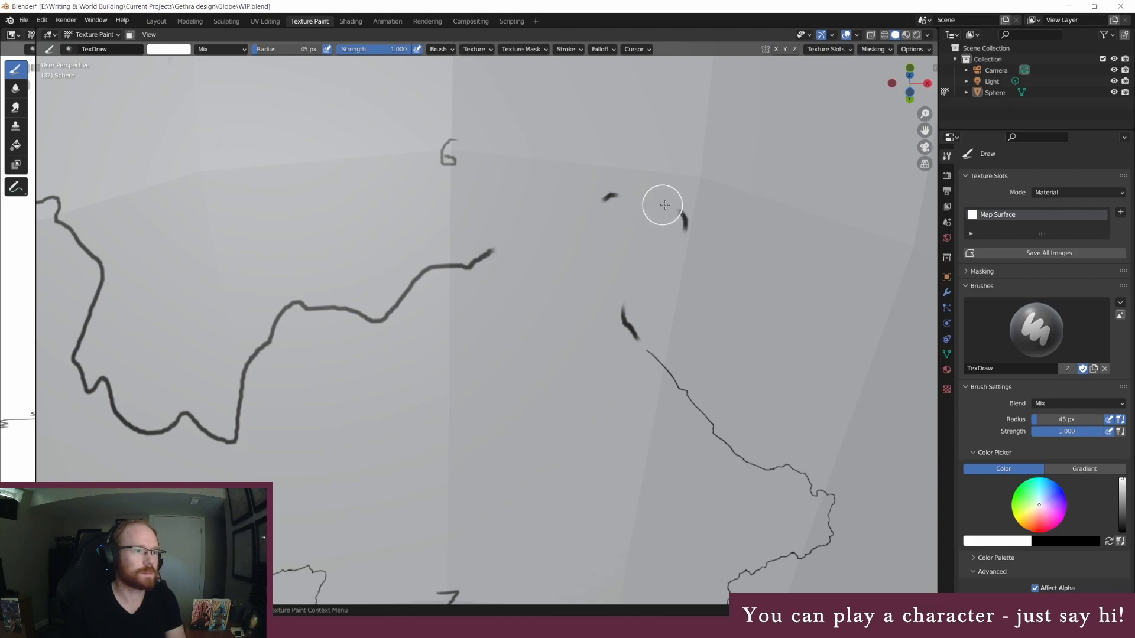
mouse_move(423, 272)
mouse_down()
mouse_move(399, 300)
mouse_move(450, 262)
mouse_up()
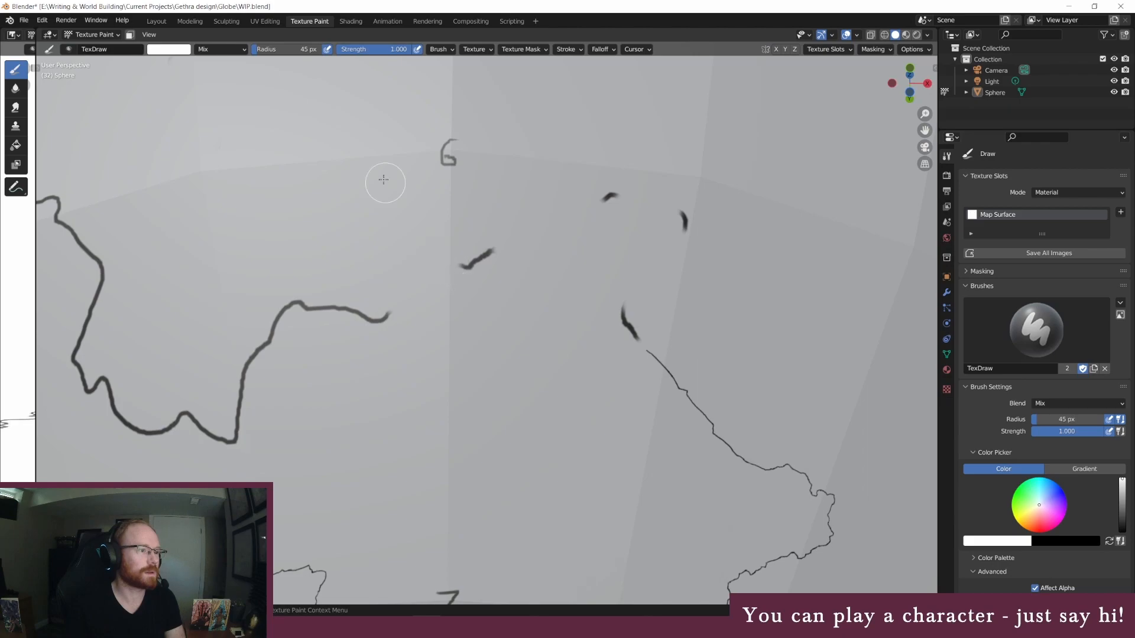
Step: Draw thin jagged coastline along the erased stretches south and southeast of the 6 with a black 3 px brush
click(285, 49)
text(3)
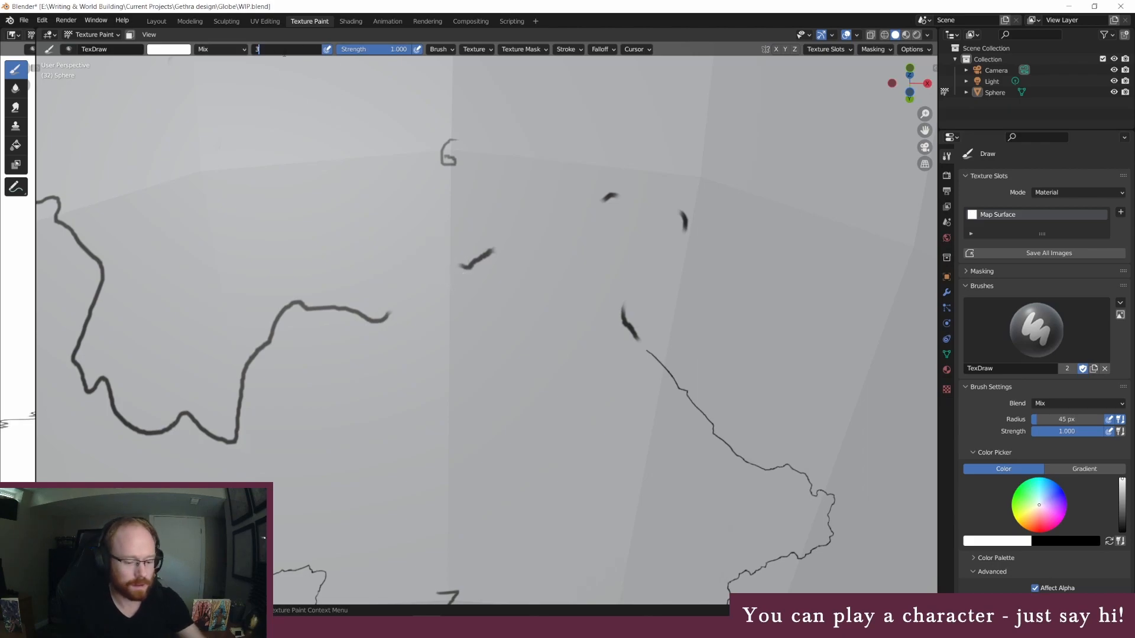
key(Return)
click(169, 50)
drag(242, 68, 243, 141)
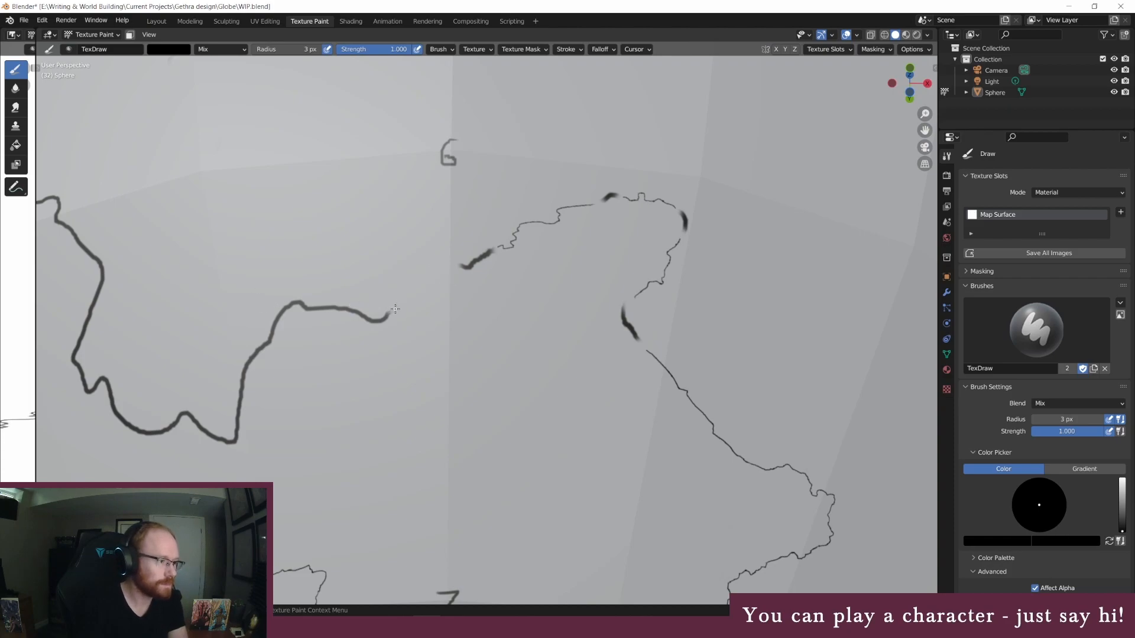
drag(422, 282, 441, 269)
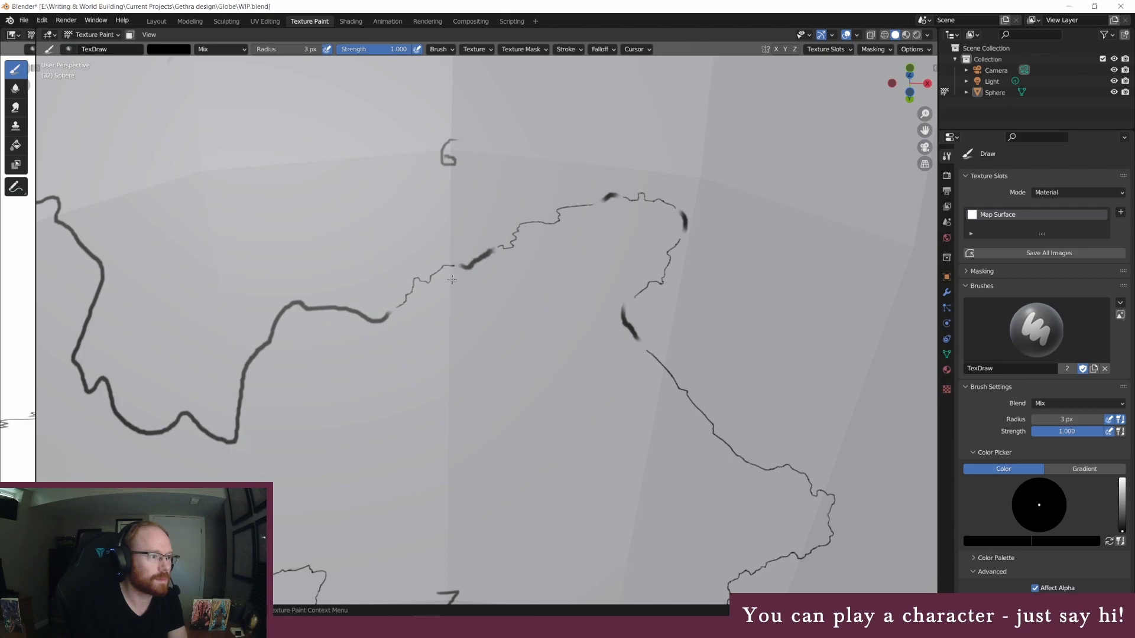
Step: Paint out the four short thick remnants between the thin coast segments southeast of the 6 with a white 45 px brush
click(296, 51)
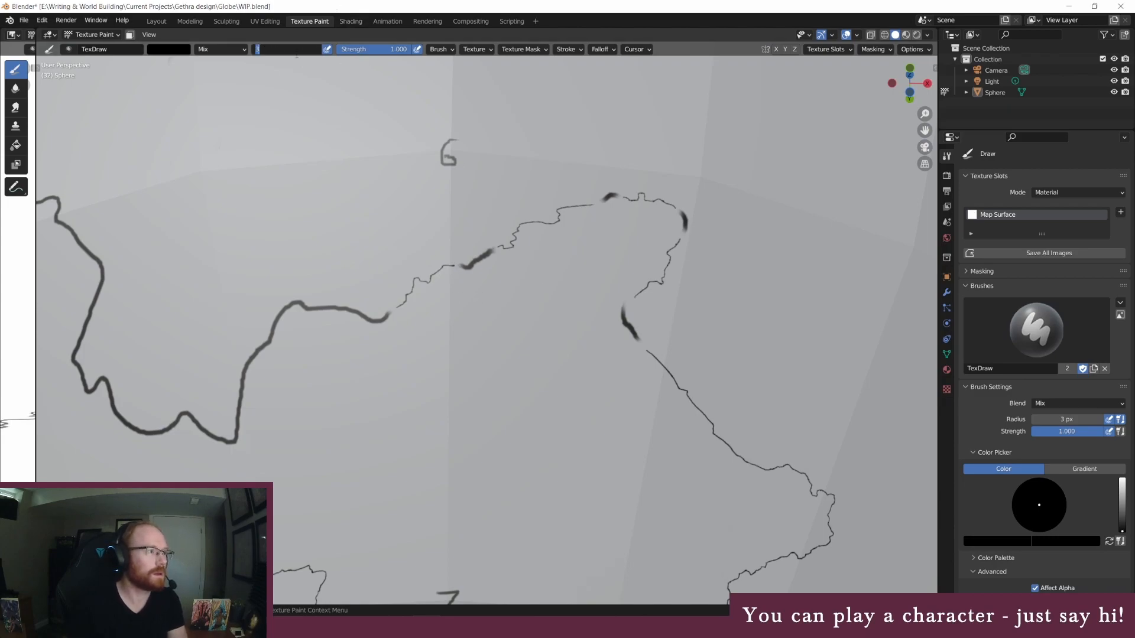
text(45)
key(Return)
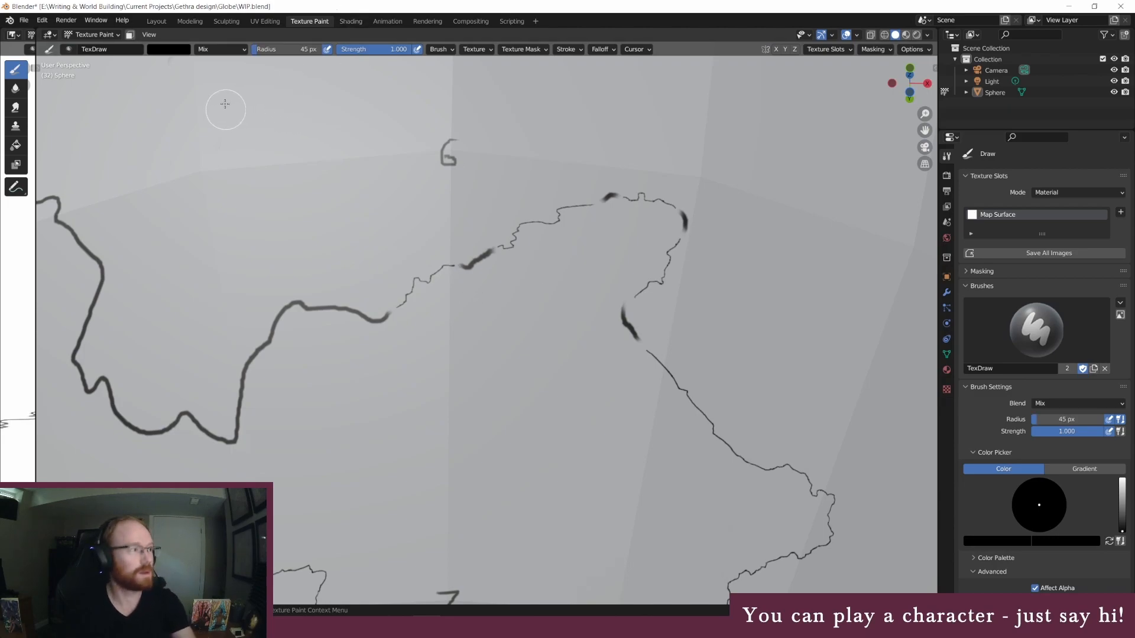
click(171, 50)
drag(243, 105, 247, 19)
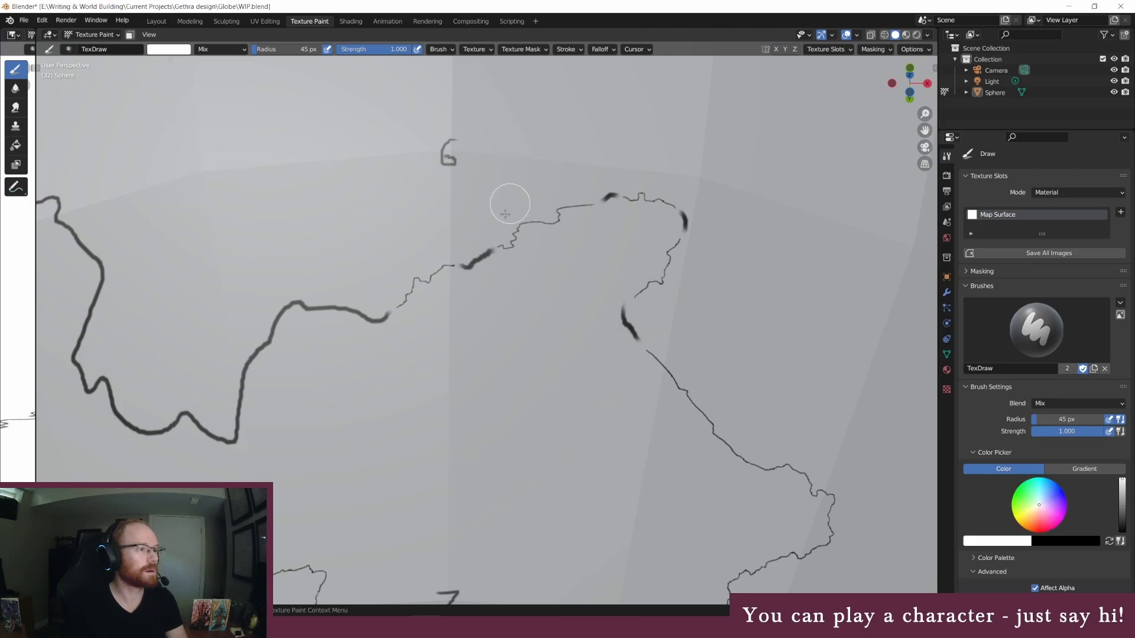
mouse_move(627, 321)
mouse_down()
mouse_move(619, 307)
mouse_move(638, 332)
mouse_up()
click(685, 218)
drag(685, 218, 679, 223)
click(609, 197)
mouse_move(510, 255)
mouse_down()
mouse_move(466, 263)
mouse_move(480, 261)
mouse_up()
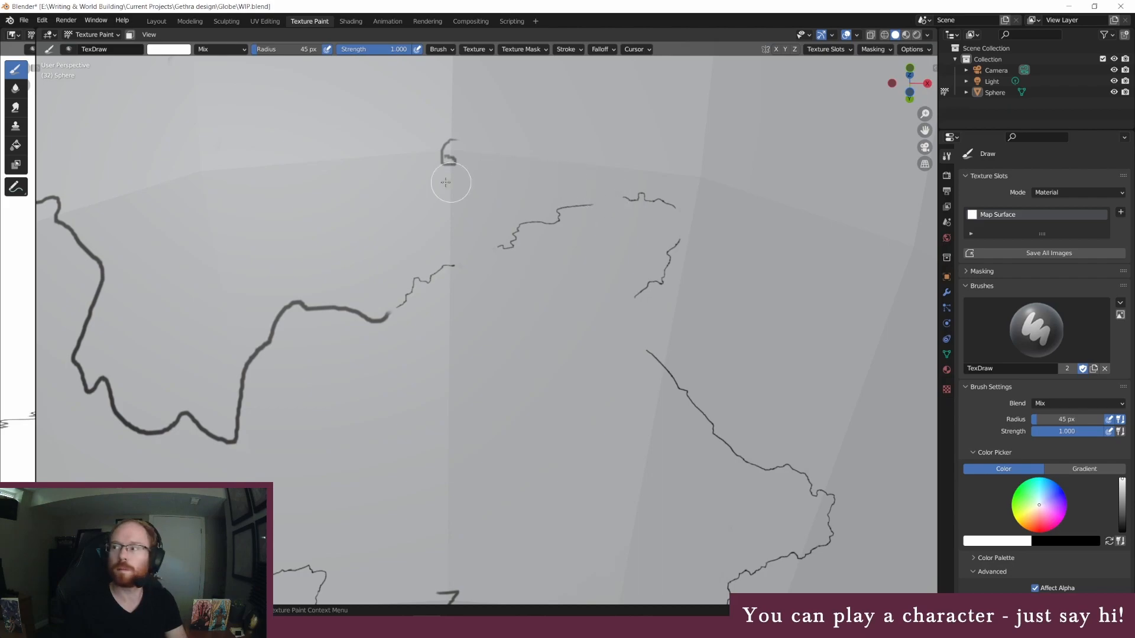
Step: Close the gaps between the thin coast segments southeast of the 6 with jagged lines using a black 3 px brush
click(169, 49)
drag(240, 79, 242, 144)
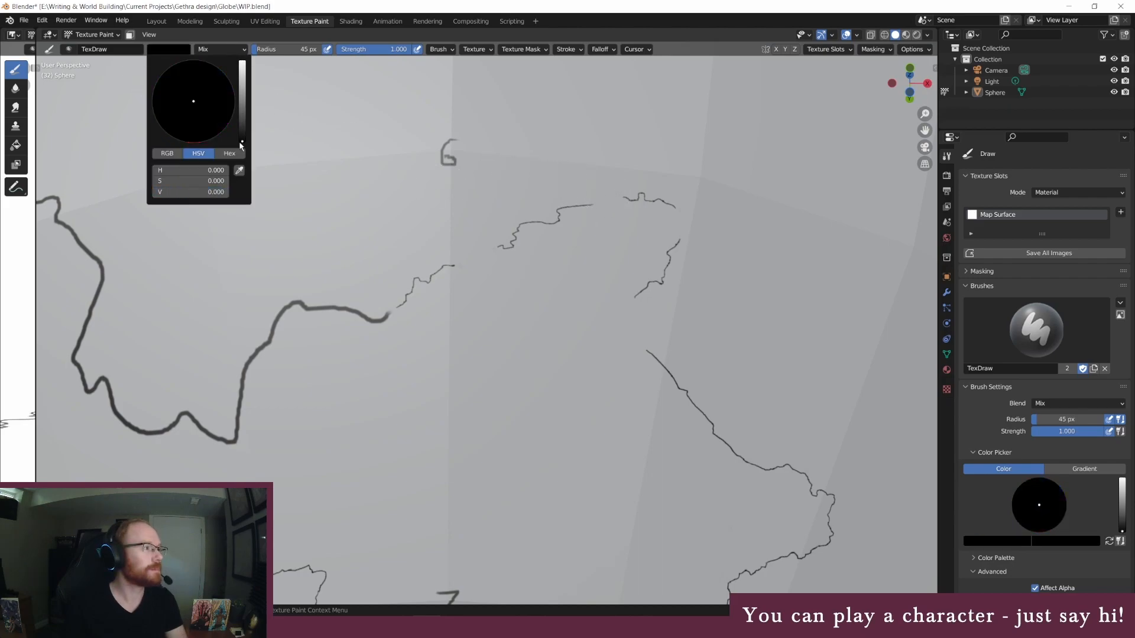
click(290, 49)
text(3)
key(Return)
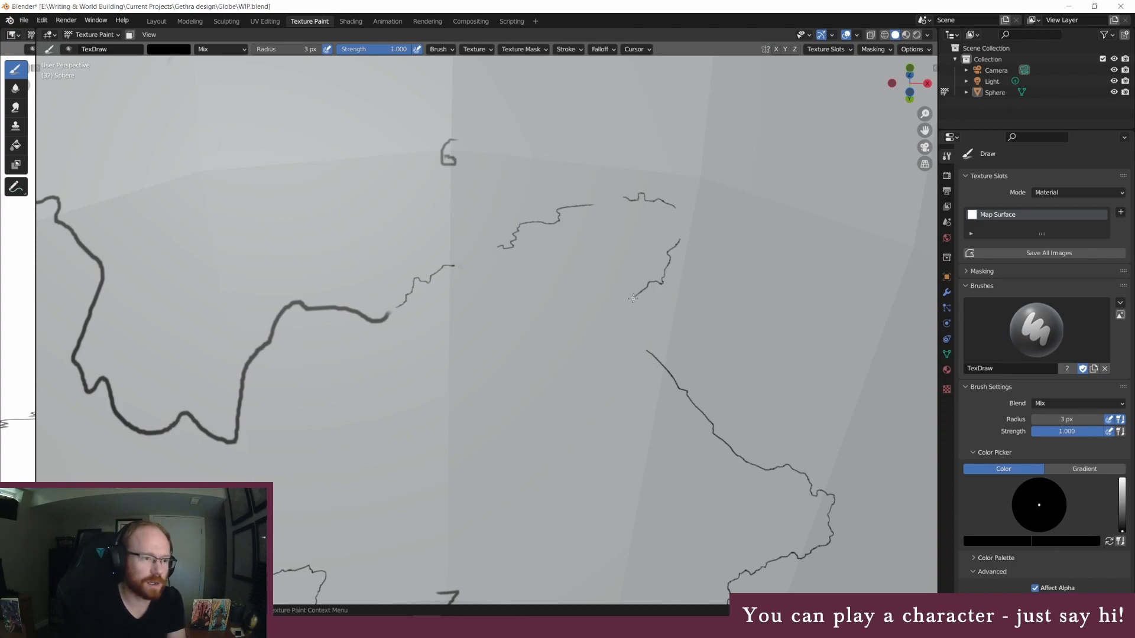
drag(631, 303, 647, 339)
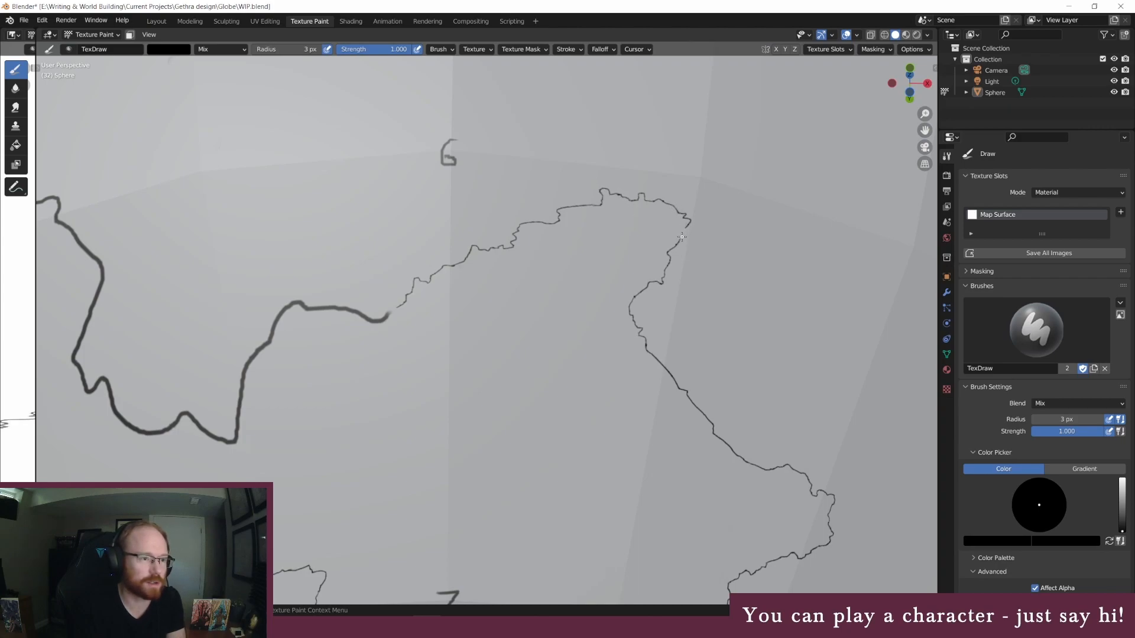
Step: Erase most of the thick coast from the thin line's western end down to the southern tip, southwest of the 6, with a white 45 px brush
middle_drag(470, 343, 495, 344)
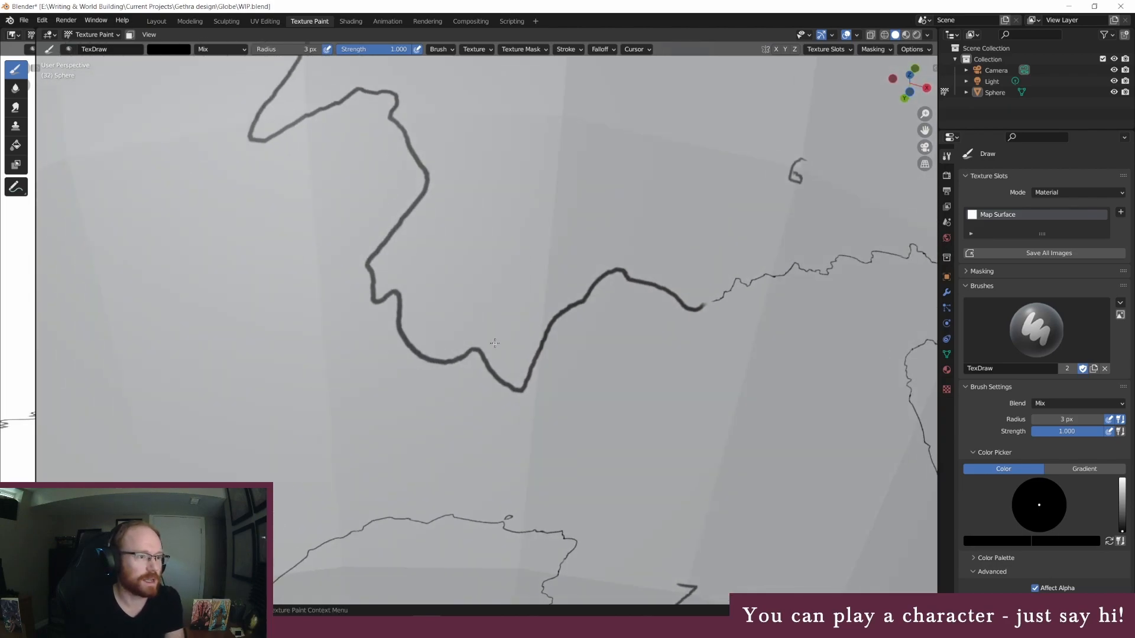
click(177, 49)
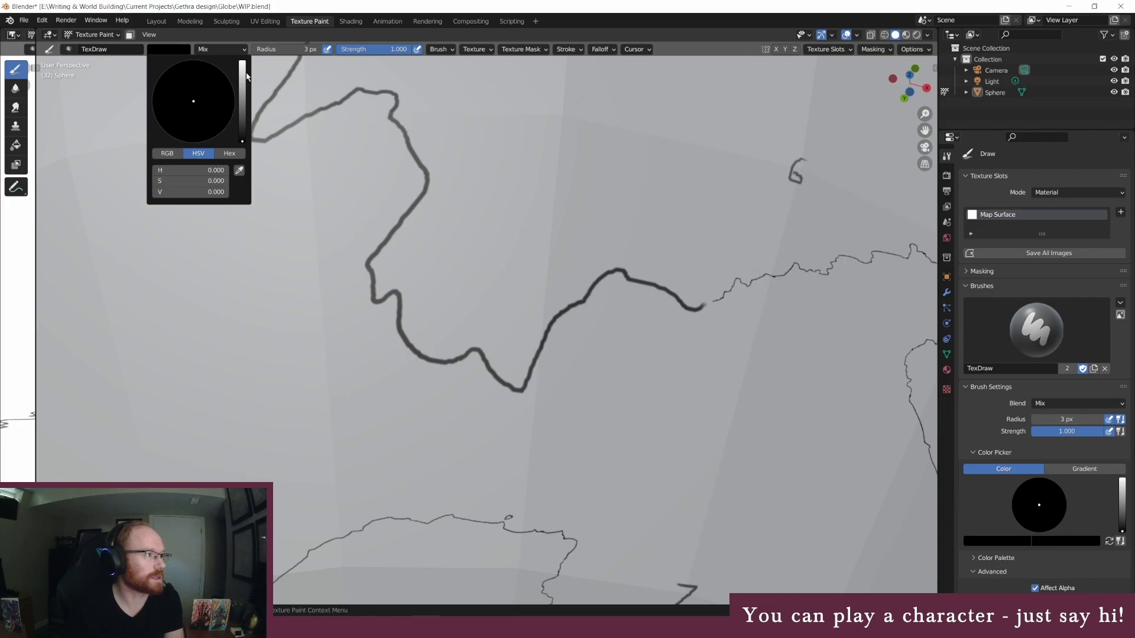
drag(246, 73, 244, 59)
click(286, 49)
text(45)
key(Return)
mouse_move(684, 297)
mouse_down()
mouse_move(641, 281)
mouse_move(667, 293)
mouse_move(525, 347)
mouse_move(603, 278)
mouse_up()
Step: Draw thin jagged coastline along the erased stretch southwest of the 6 with a black 3 px brush, and check the map in Photoshop
click(180, 51)
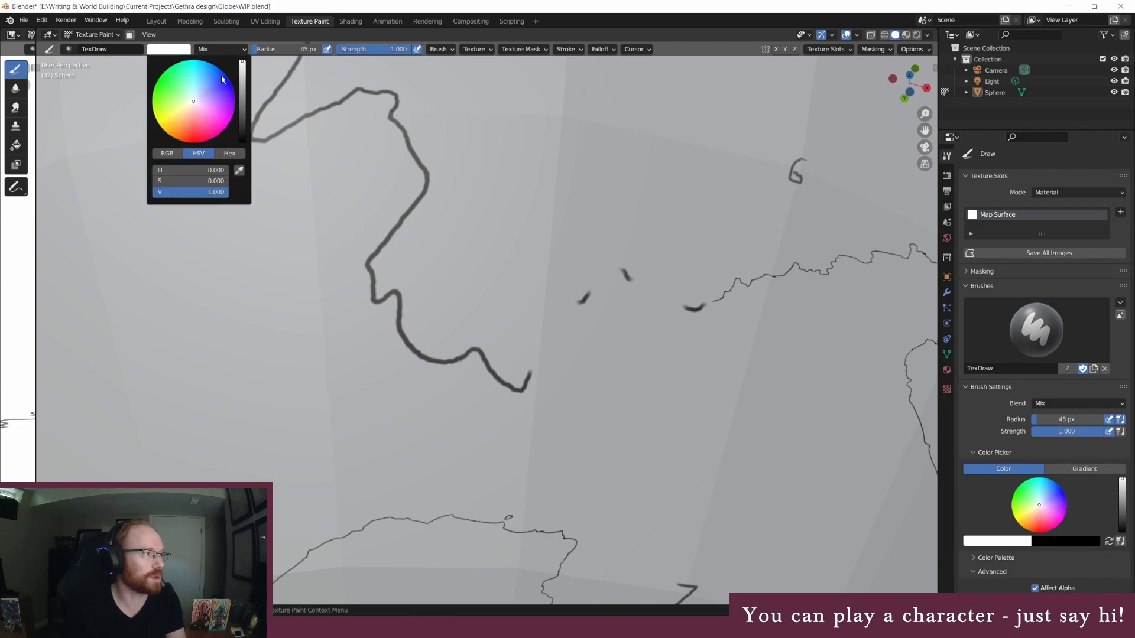
drag(246, 87, 246, 142)
double_click(281, 49)
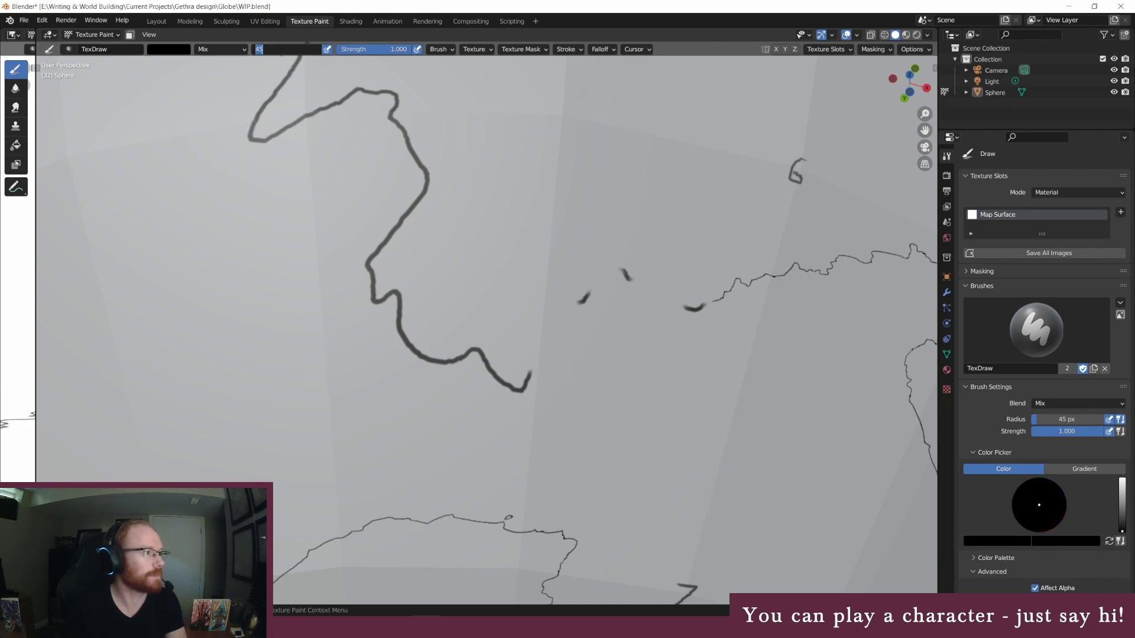
text(3)
key(Return)
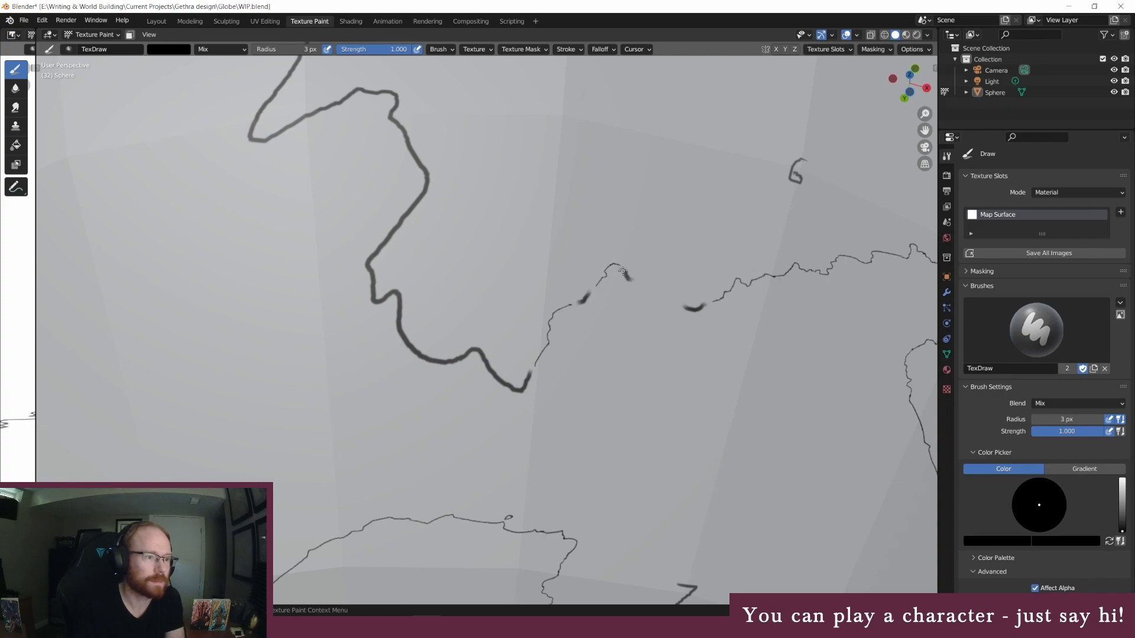
drag(663, 299, 674, 303)
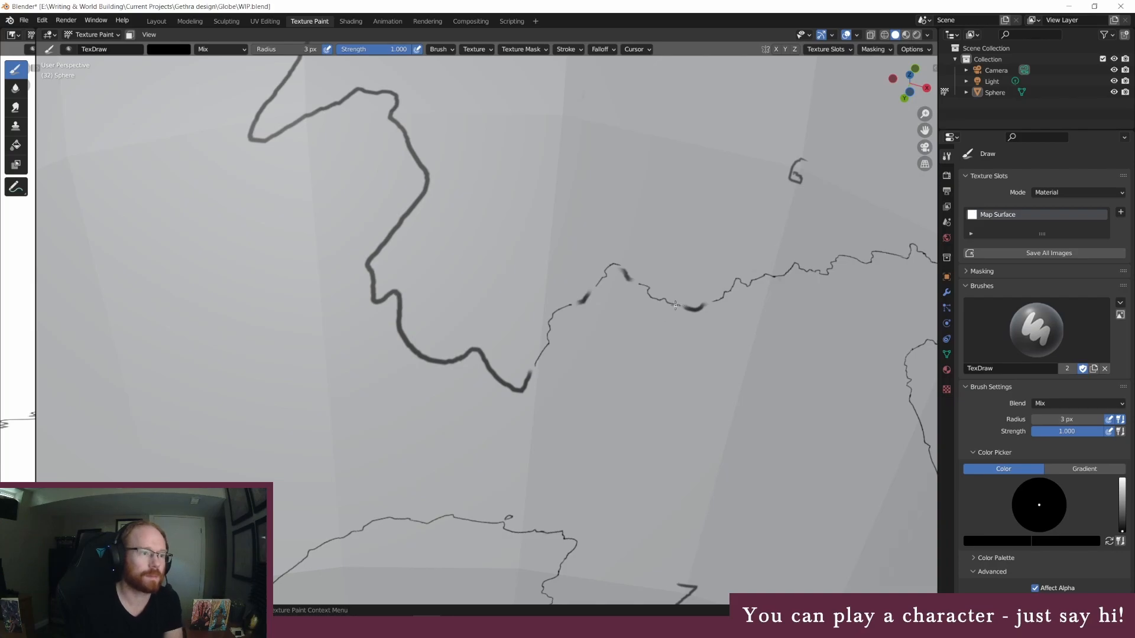
click(234, 626)
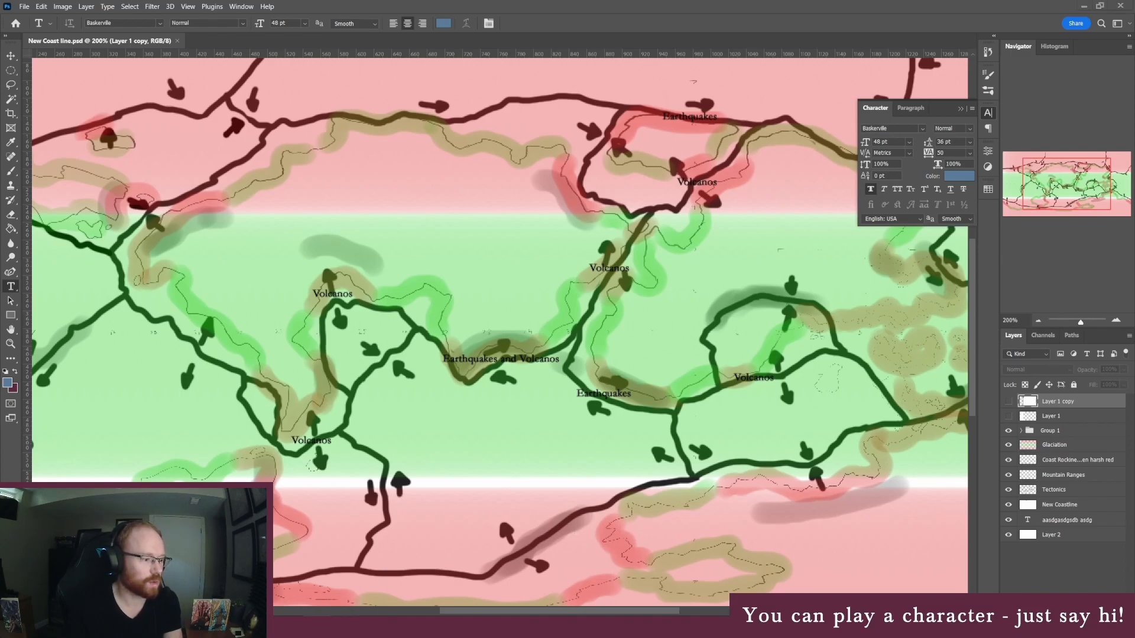
key(alt+Tab)
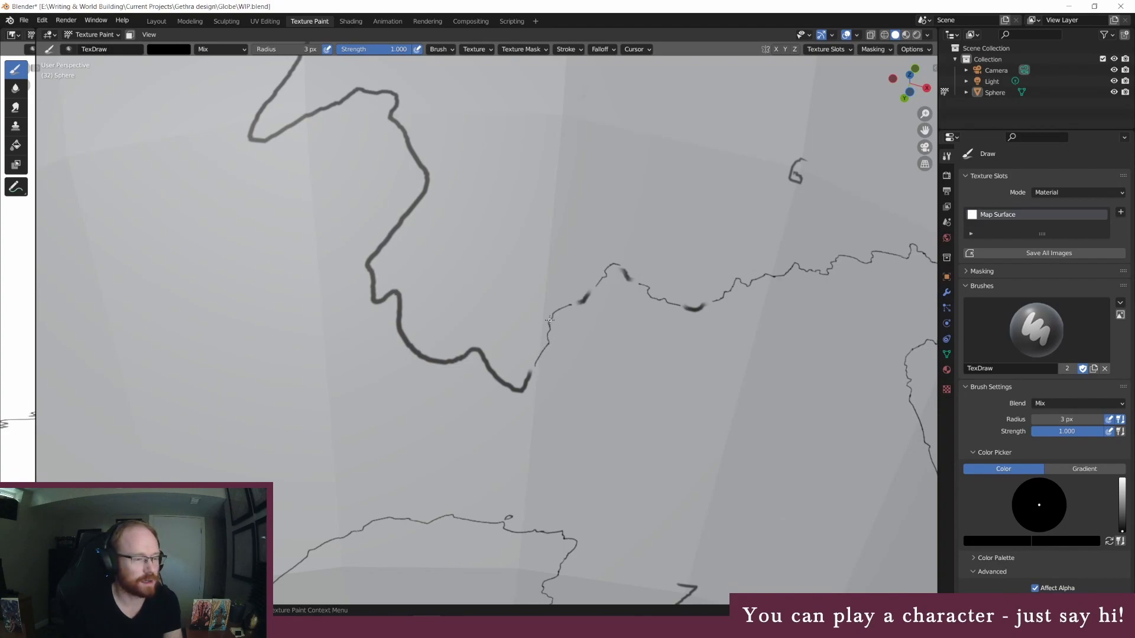
Step: Paint out the three thick remnants southwest of the 6 and most of the thick coast around the southern tip with a white 45 px brush
click(167, 49)
click(239, 75)
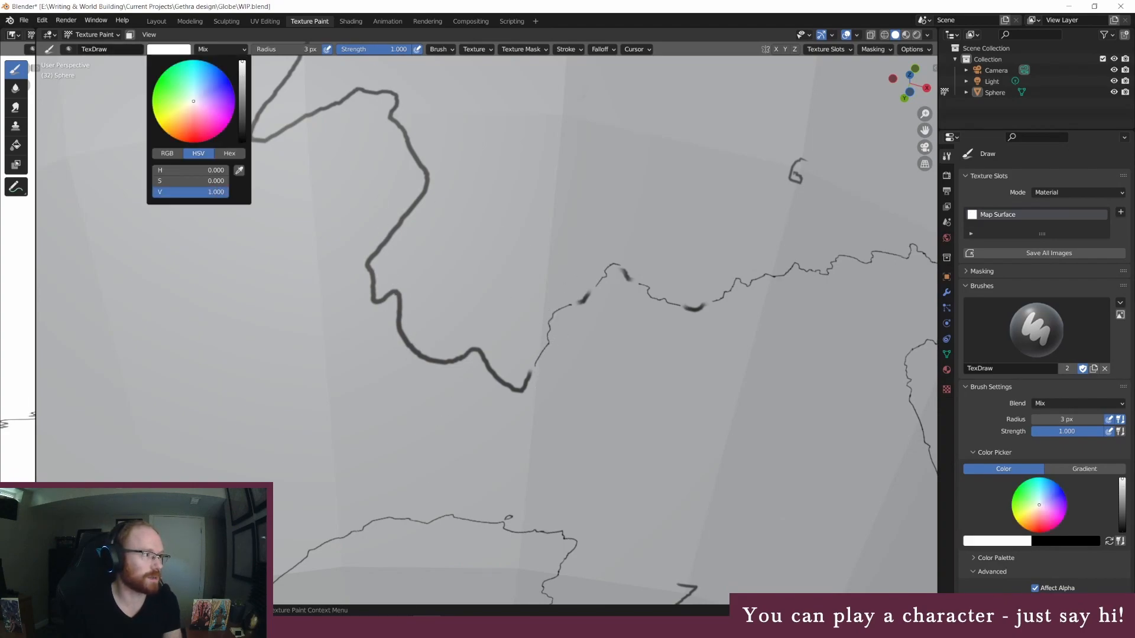
click(277, 49)
text(545)
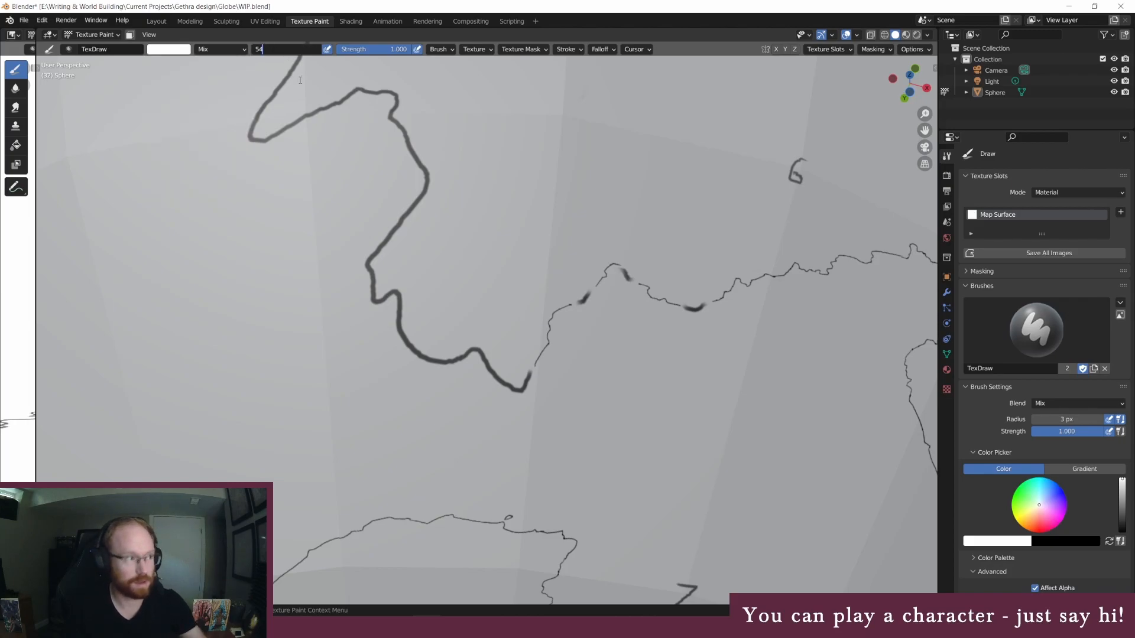
key(BackSpace)
key(BackSpace)
key(BackSpace)
text(45)
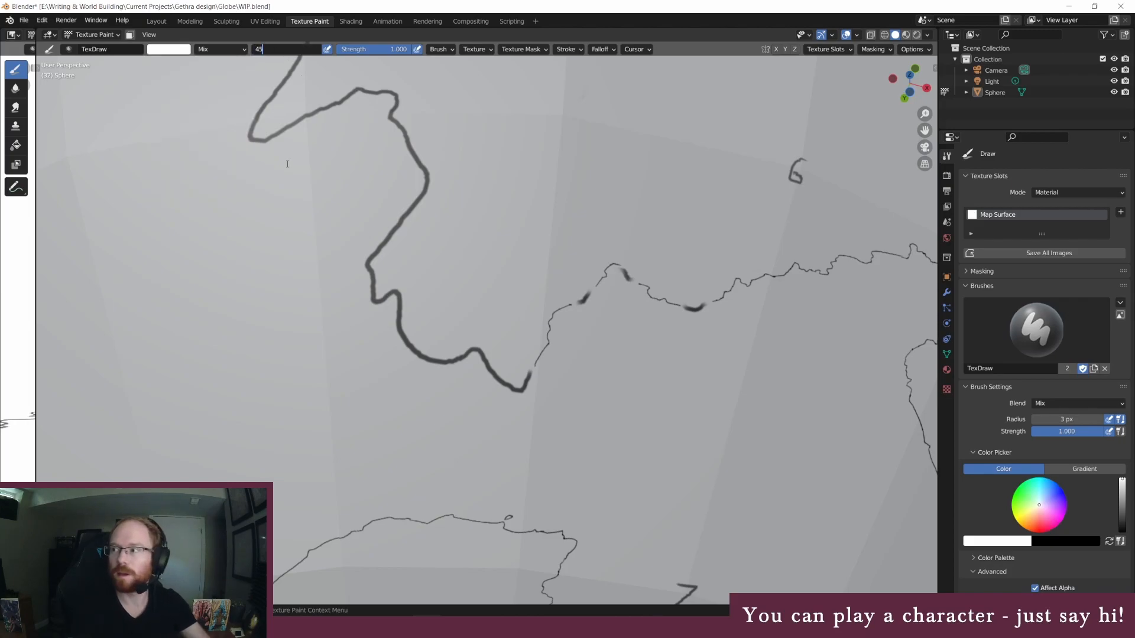
key(Return)
drag(619, 266, 629, 274)
drag(691, 308, 691, 309)
drag(583, 296, 587, 288)
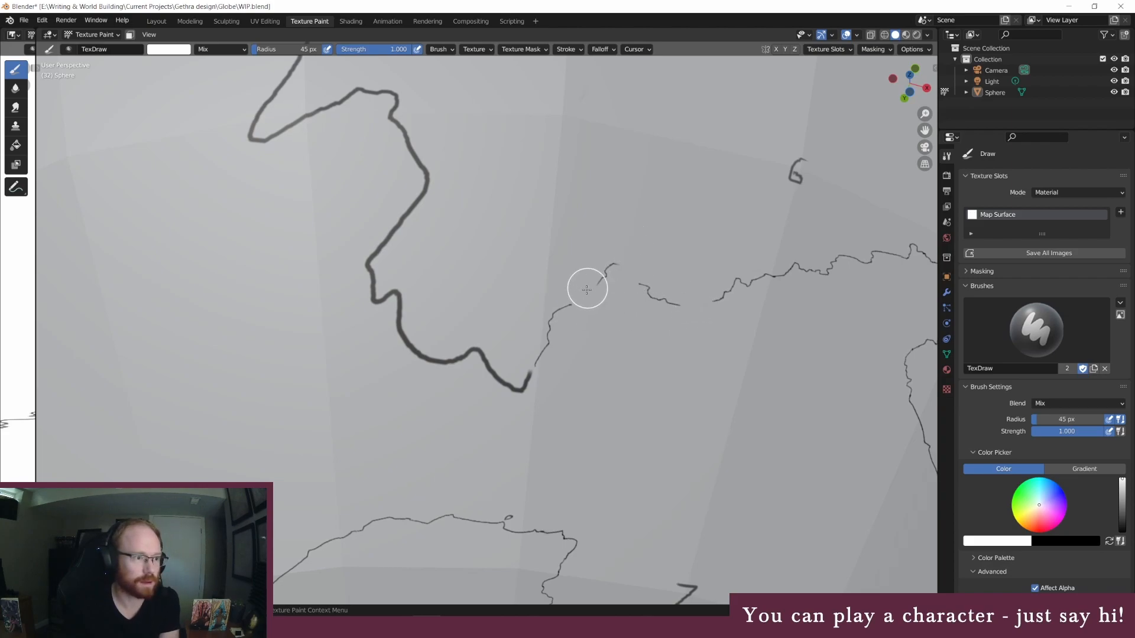
mouse_move(525, 378)
mouse_down()
mouse_move(541, 360)
mouse_move(489, 363)
mouse_move(481, 374)
mouse_move(486, 363)
mouse_move(408, 349)
mouse_move(397, 322)
mouse_move(431, 316)
mouse_up()
Step: Close the gaps between the thin coast segments southwest of the 6 with jagged lines using a black 3 px brush
click(271, 49)
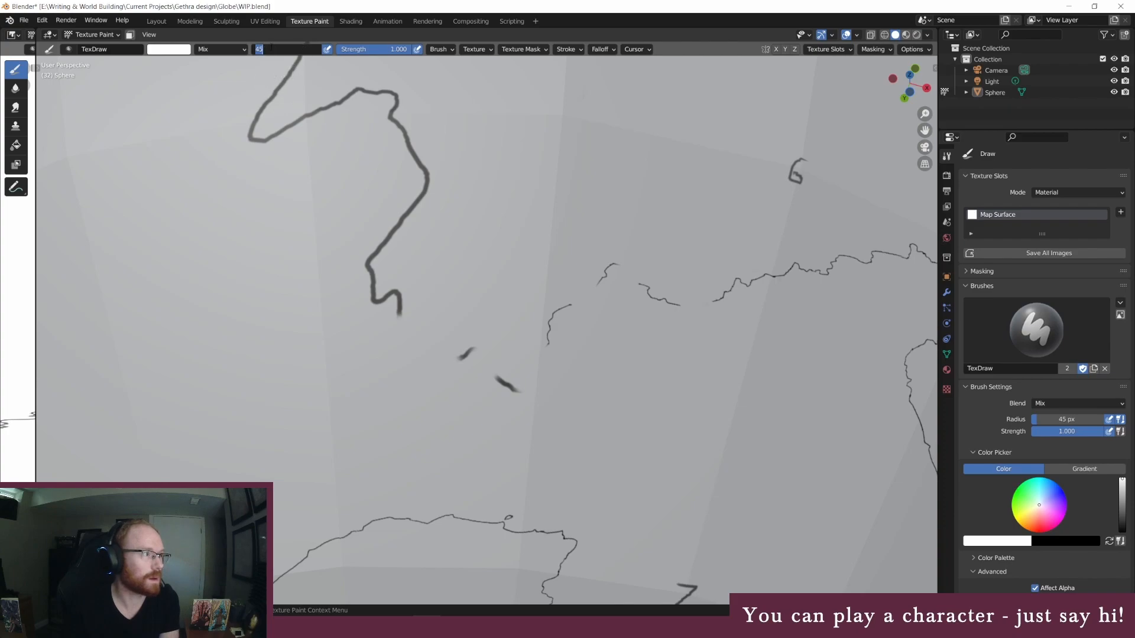
text(3)
key(Return)
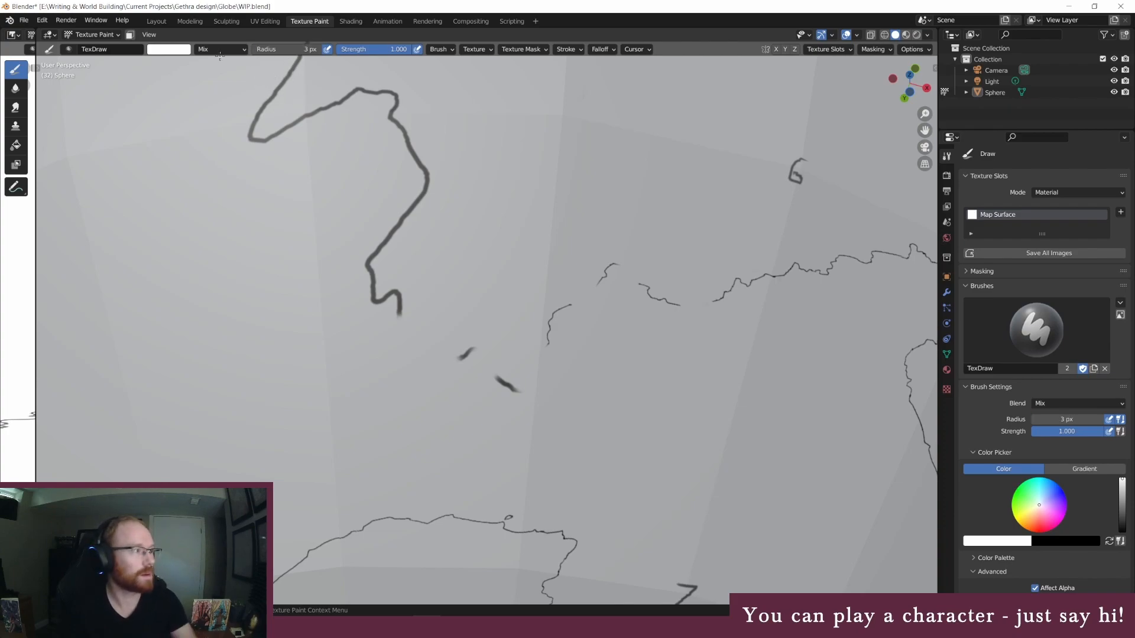
click(170, 49)
drag(243, 101, 244, 145)
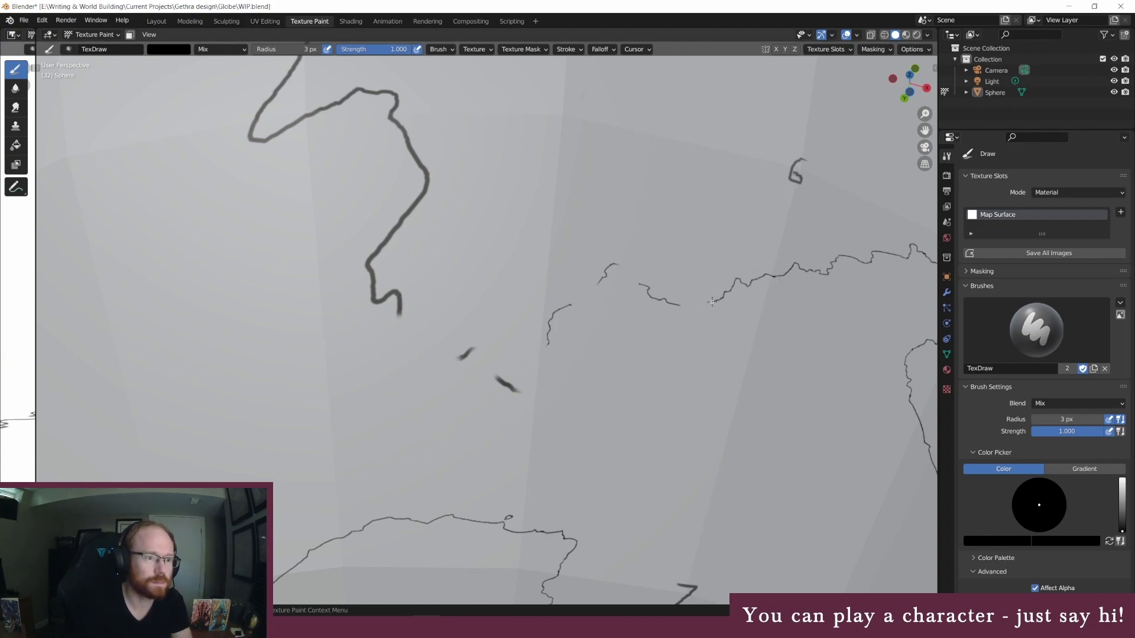
drag(713, 301, 701, 300)
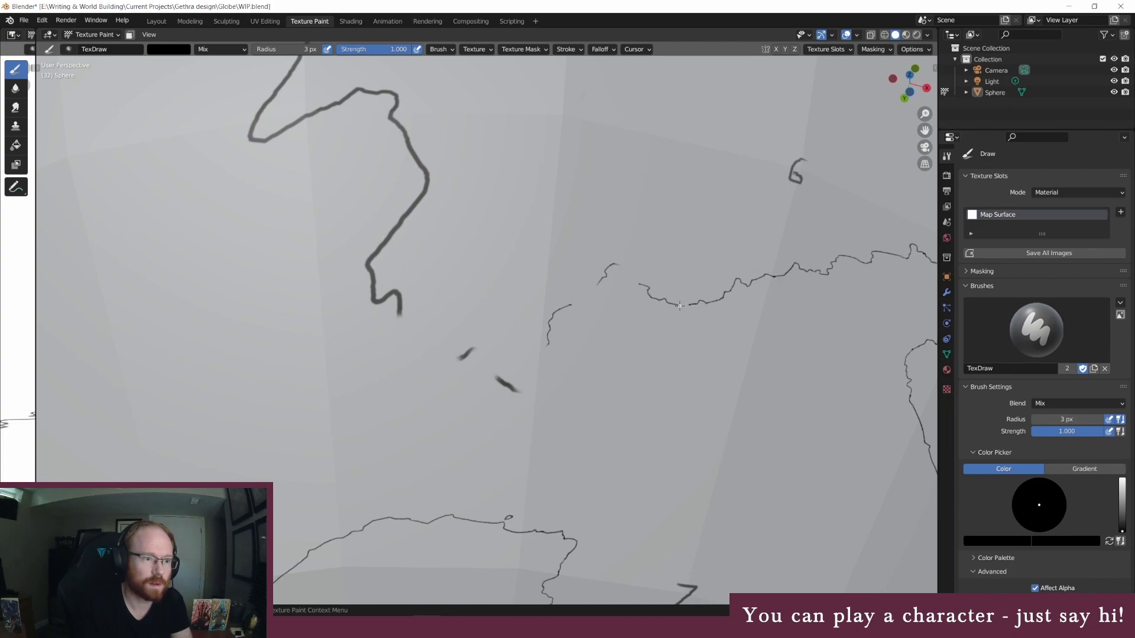
mouse_move(635, 278)
mouse_down()
mouse_move(617, 264)
mouse_move(579, 301)
mouse_up()
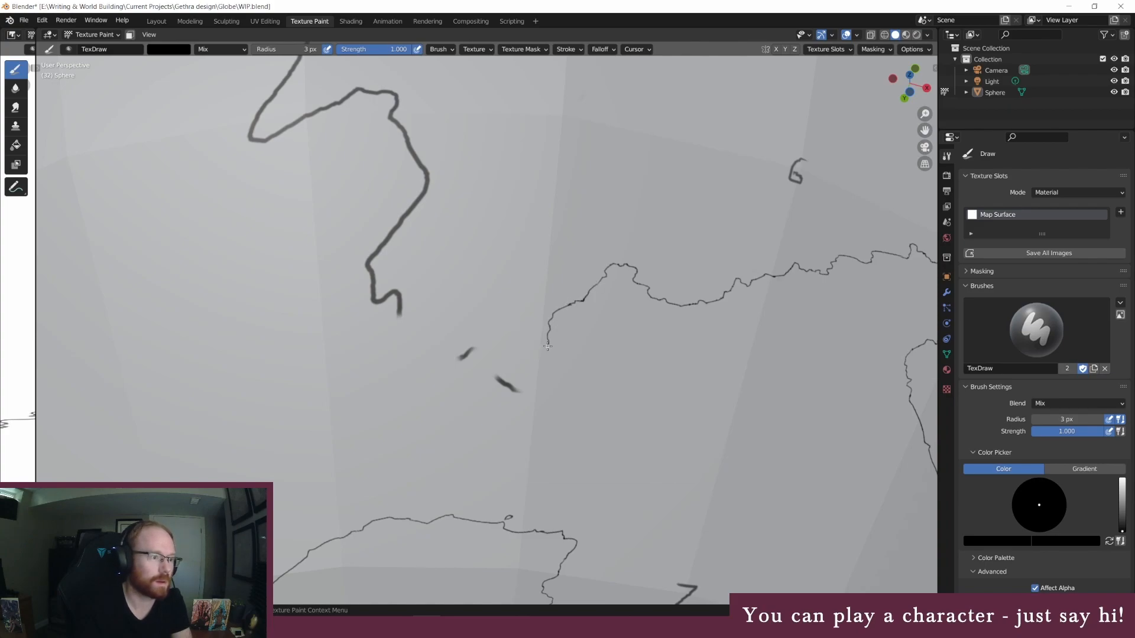
Step: Draw thin jagged coastline down to the southern tip and along the erased stretch west of it, up to the remaining thick line
drag(546, 346, 525, 377)
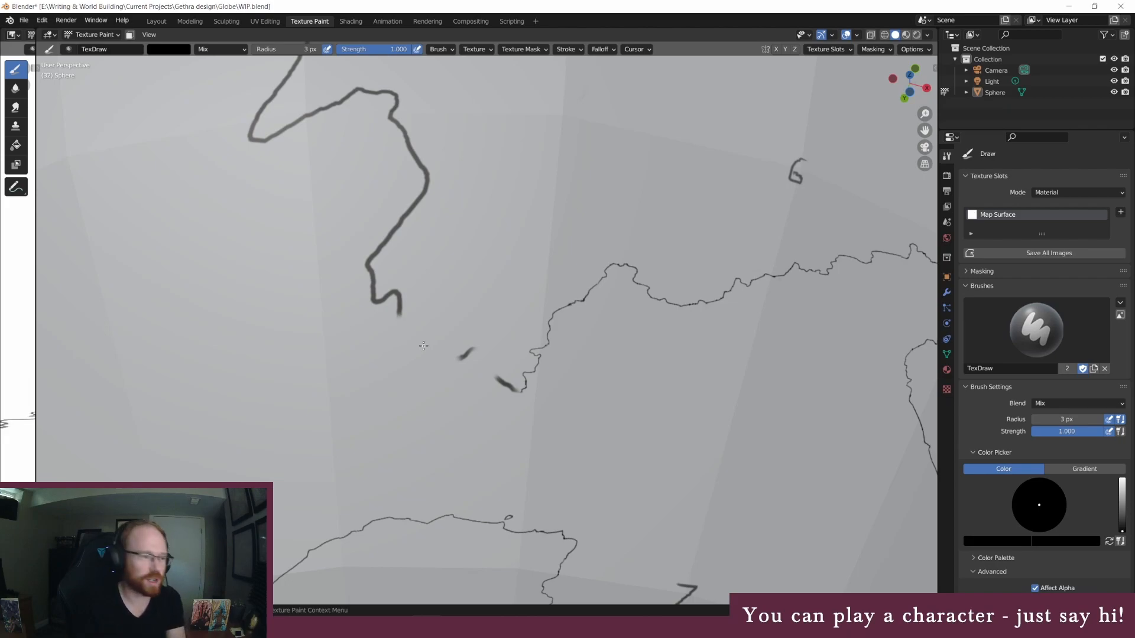
drag(488, 370, 489, 351)
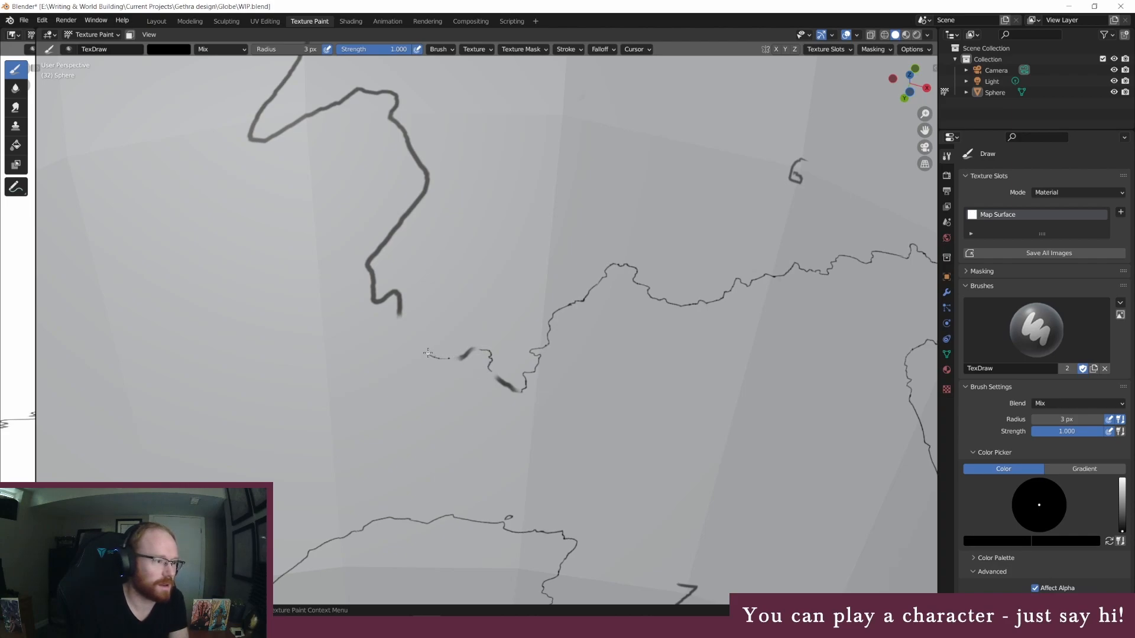
drag(422, 342, 402, 323)
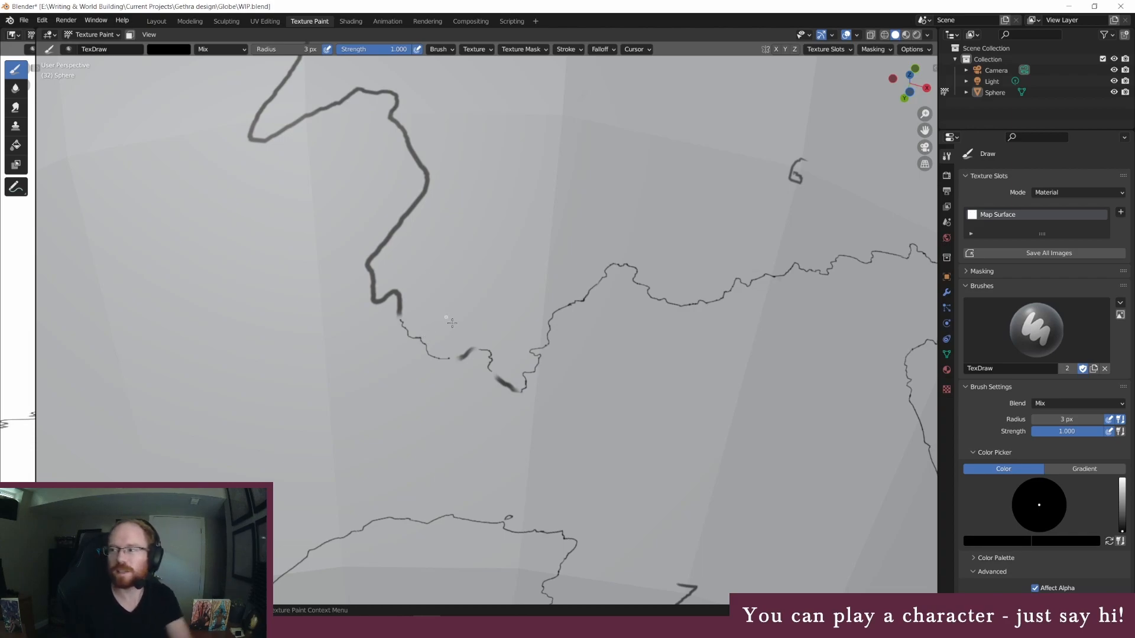
Step: Paint out the two short thick remnants beside the southern tip with a white 45 px brush
middle_drag(510, 307, 519, 314)
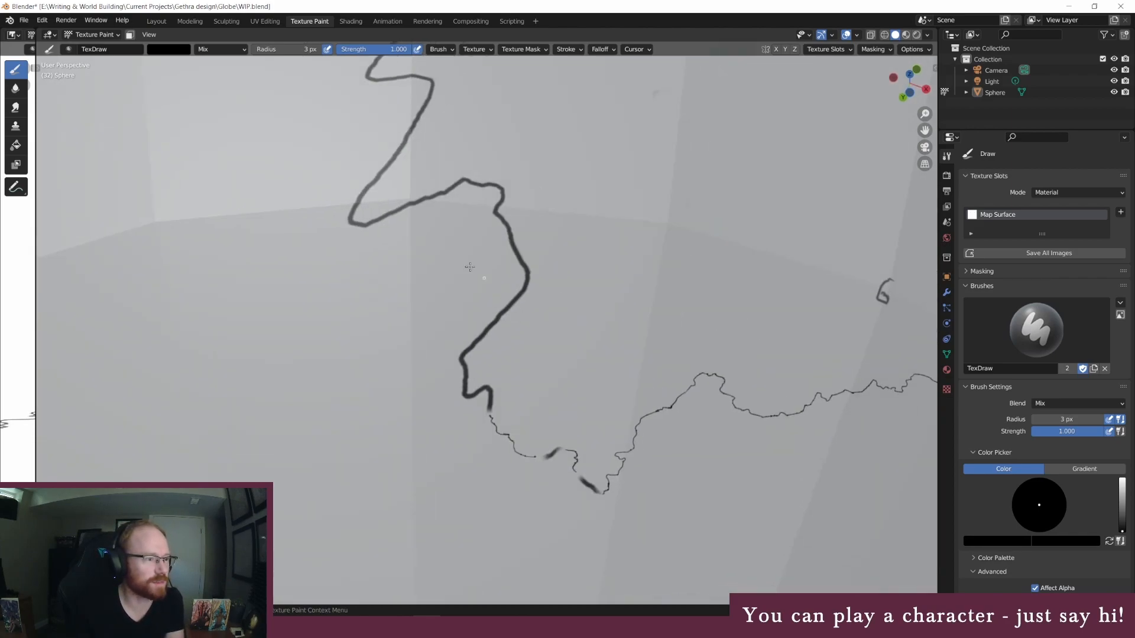
click(281, 50)
text(45)
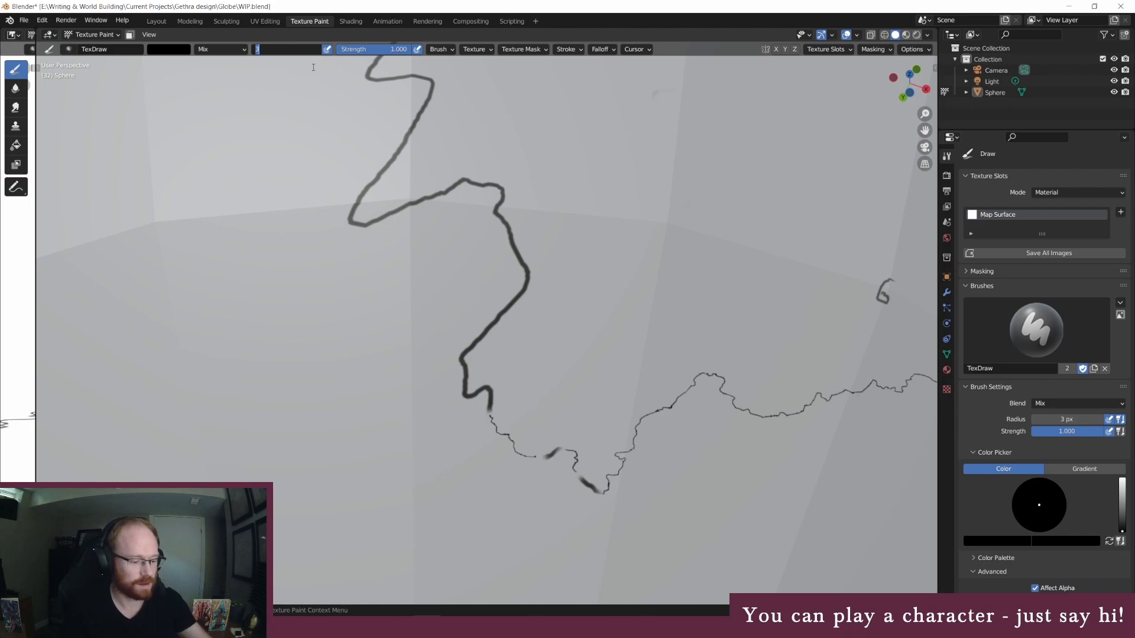
key(Return)
click(179, 49)
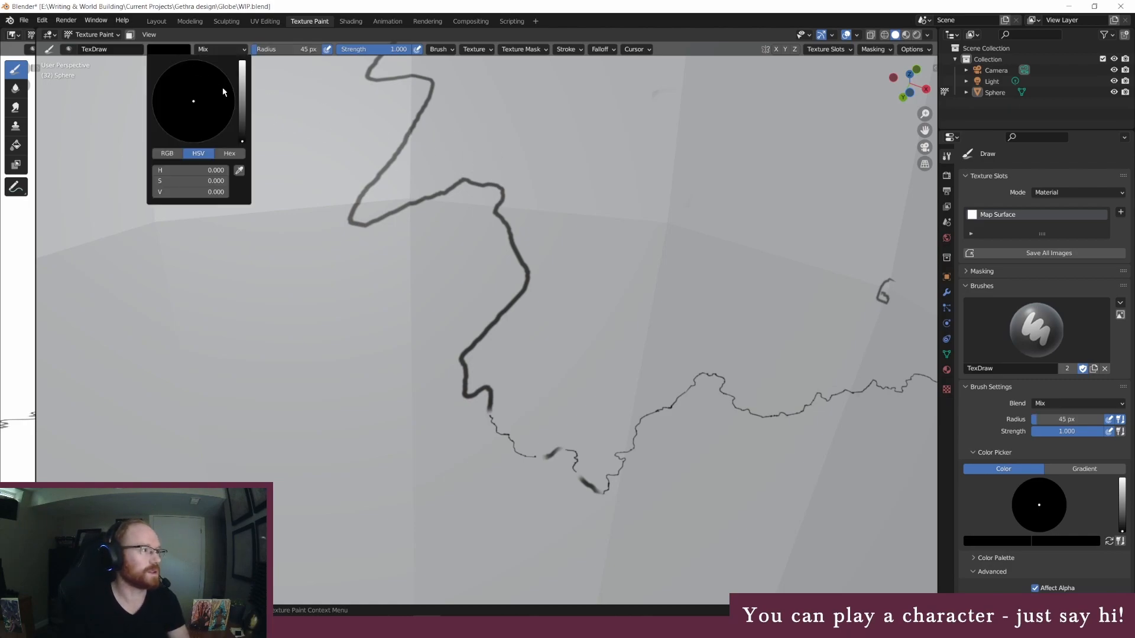
drag(239, 89, 242, 61)
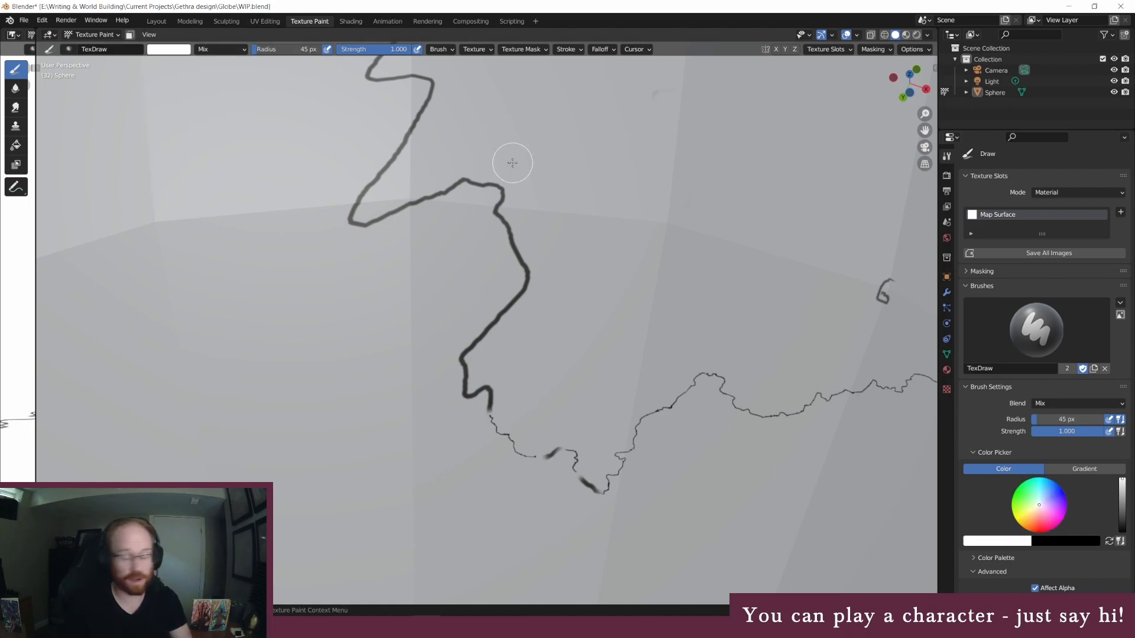
drag(562, 435, 552, 451)
drag(590, 496, 571, 458)
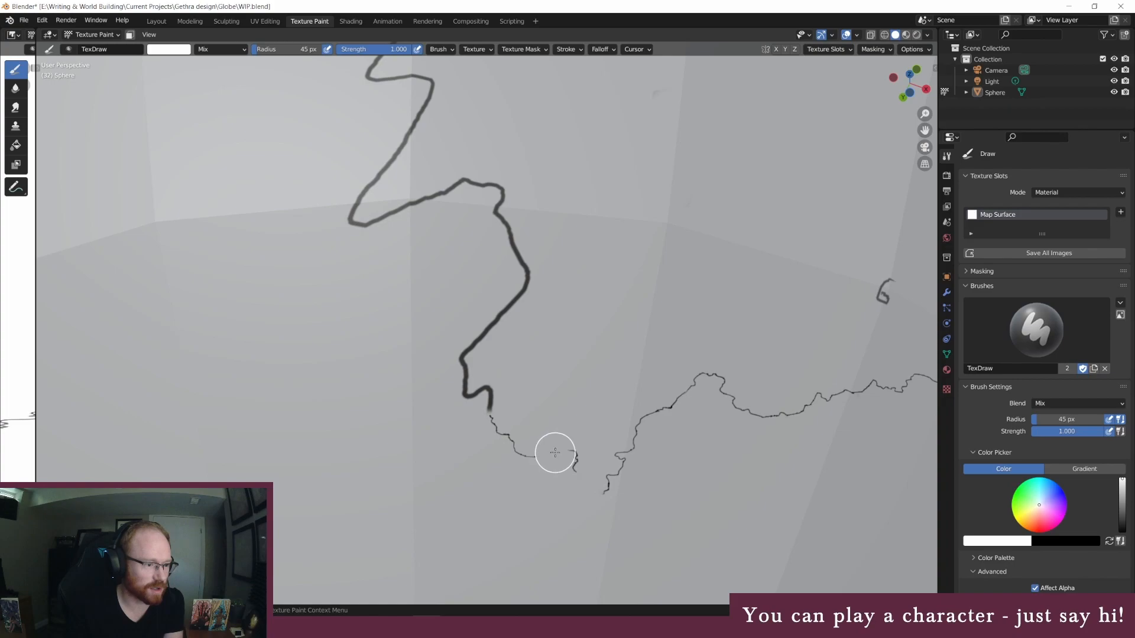
Step: Close the western gap near the southern tip with a jagged line using a black 3 px brush, and undo the stray stroke at the tip
click(164, 49)
drag(244, 84, 243, 142)
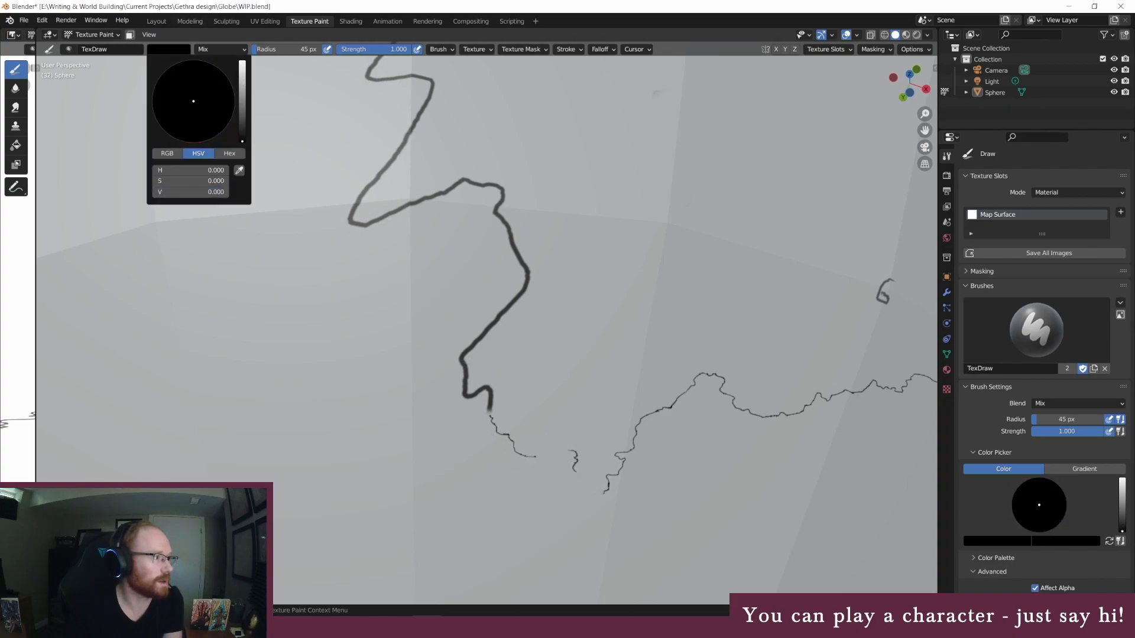
click(283, 49)
text(3)
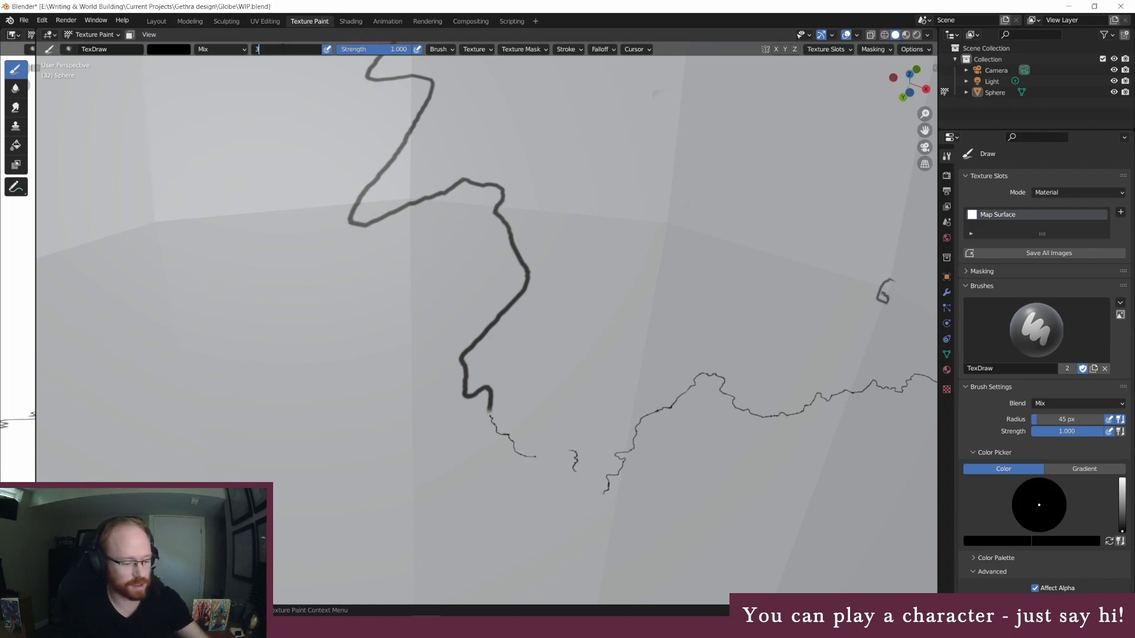
key(Return)
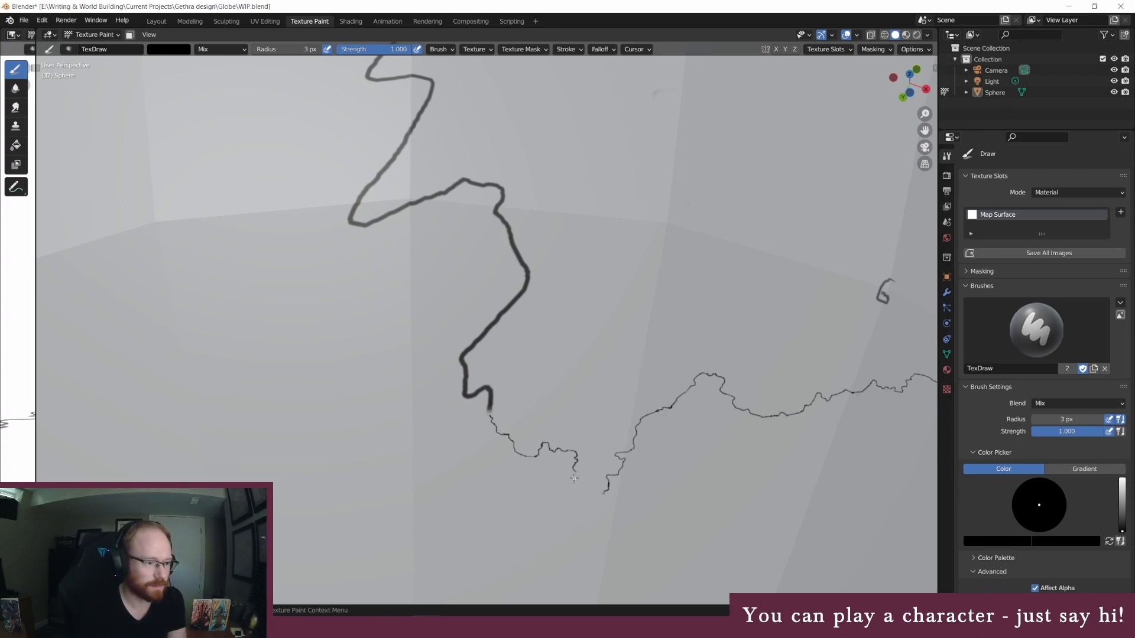
drag(576, 471, 592, 479)
key(ctrl+z)
Step: Draw small islands along the coast just west of the southern tip and close the remaining gap at the tip with a jagged line
middle_drag(638, 480, 625, 478)
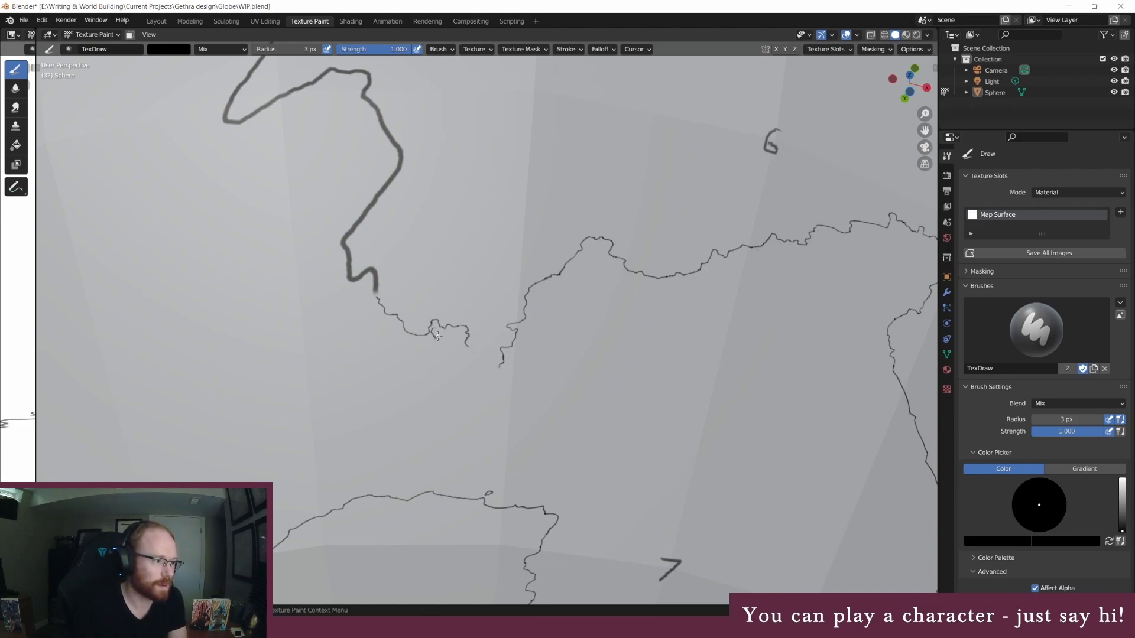
drag(458, 339, 459, 330)
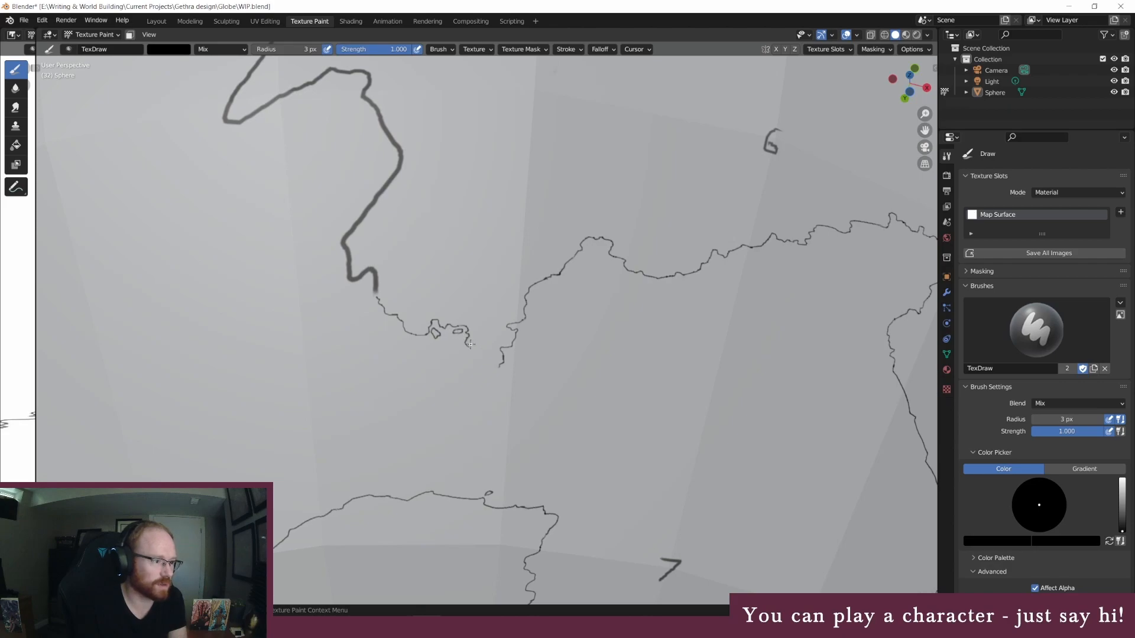
drag(469, 347, 490, 364)
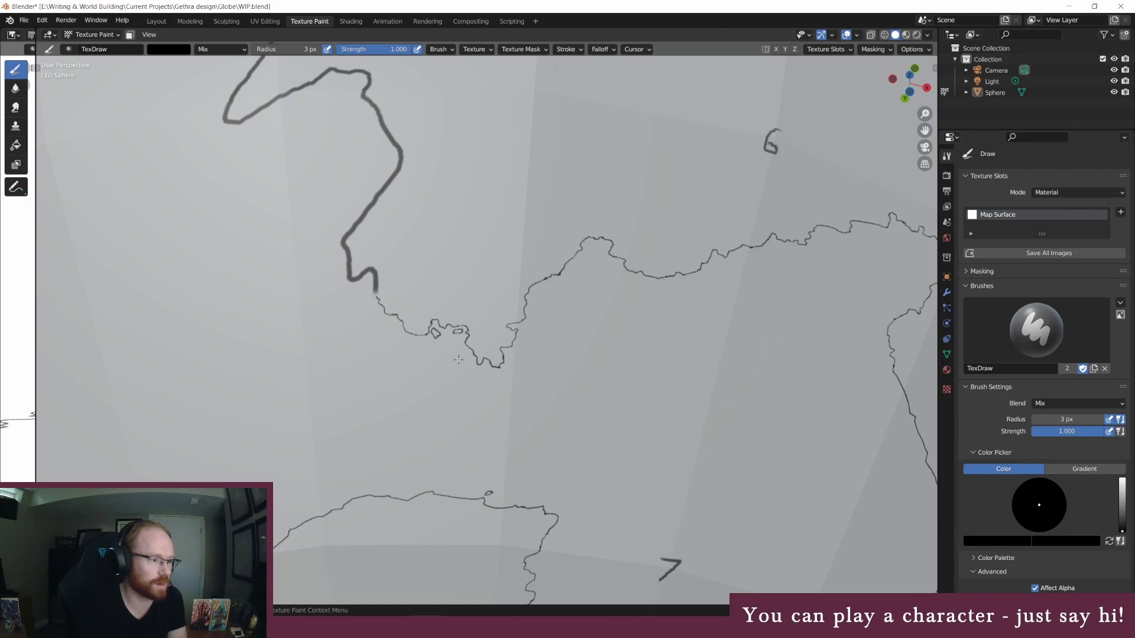
drag(466, 357, 469, 361)
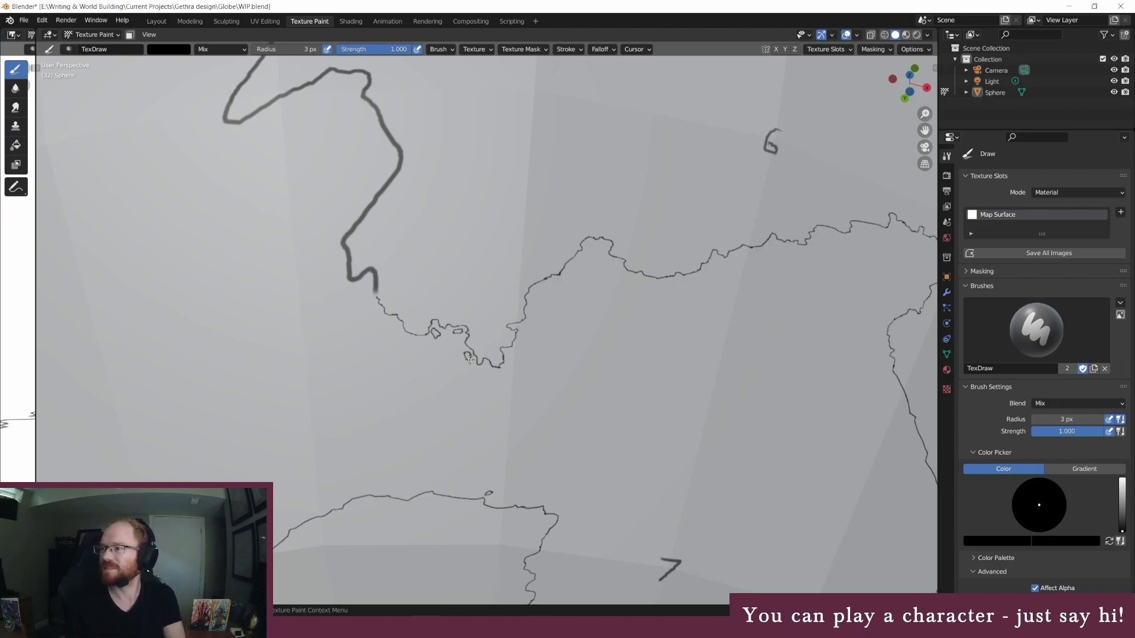
Step: Paint out most of the thick coastline running northwest from the southern tip, using a white 45 px brush
middle_drag(509, 246, 515, 255)
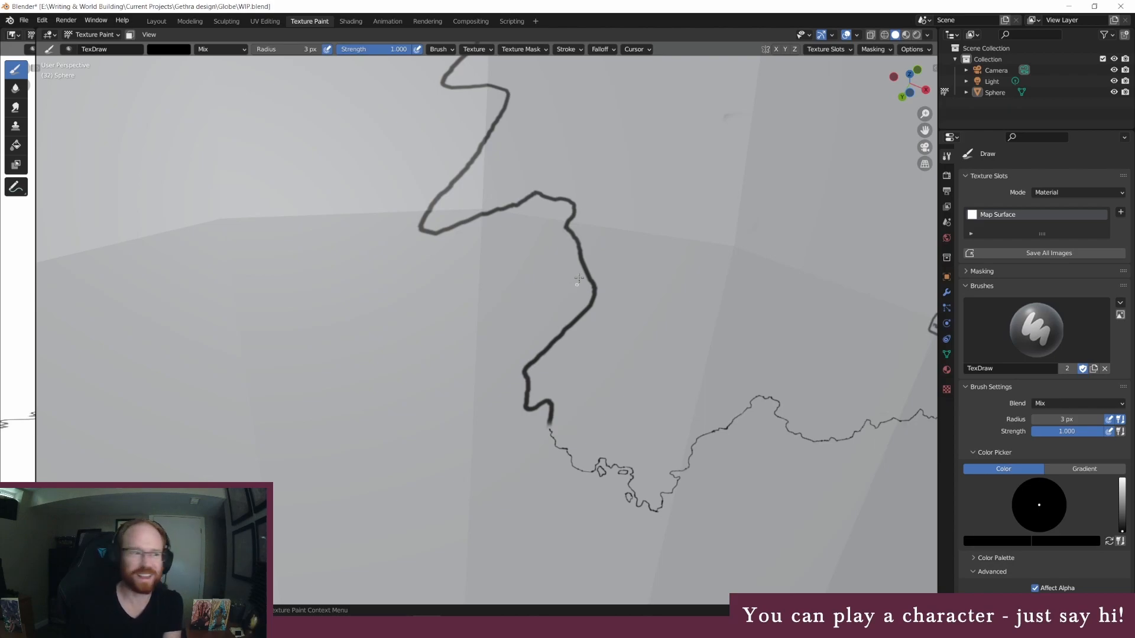
click(183, 50)
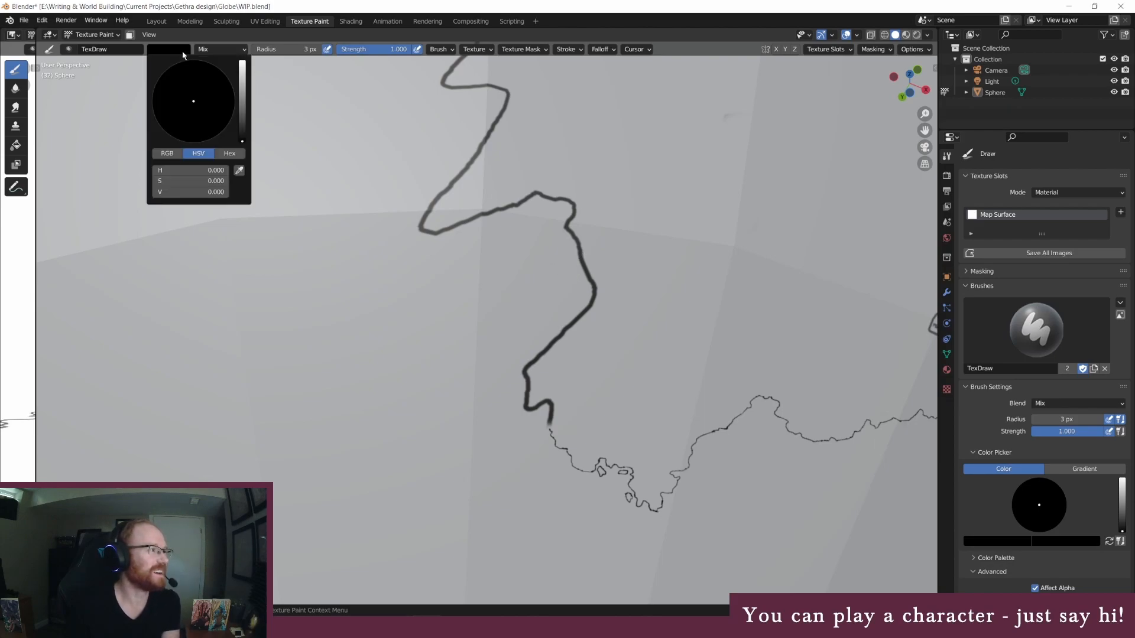
click(242, 62)
click(278, 49)
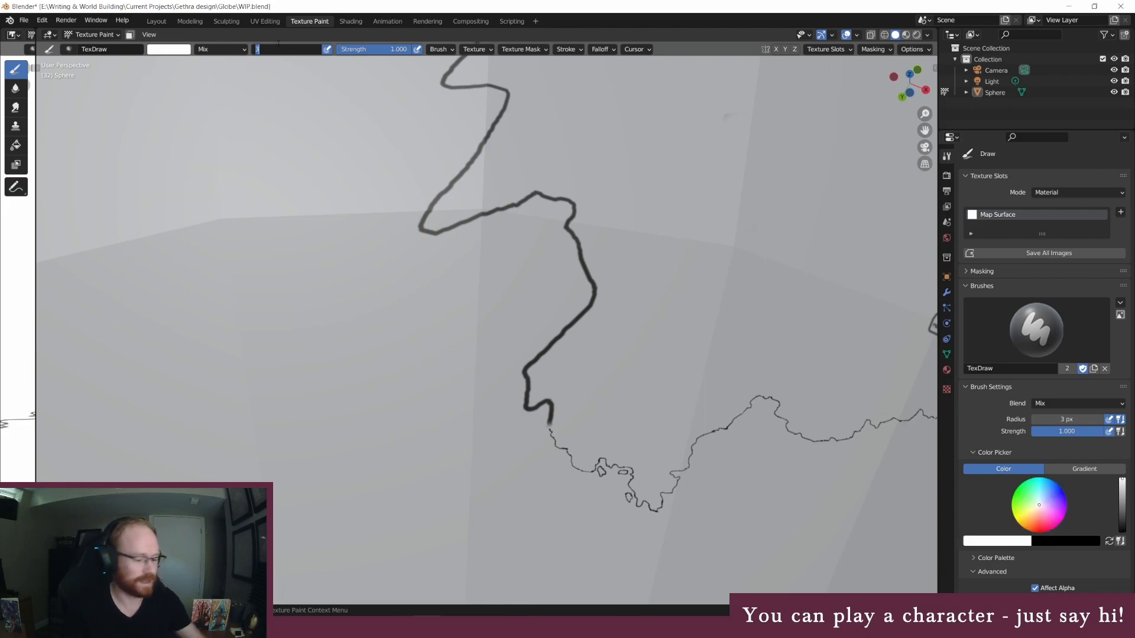
text(45)
key(Return)
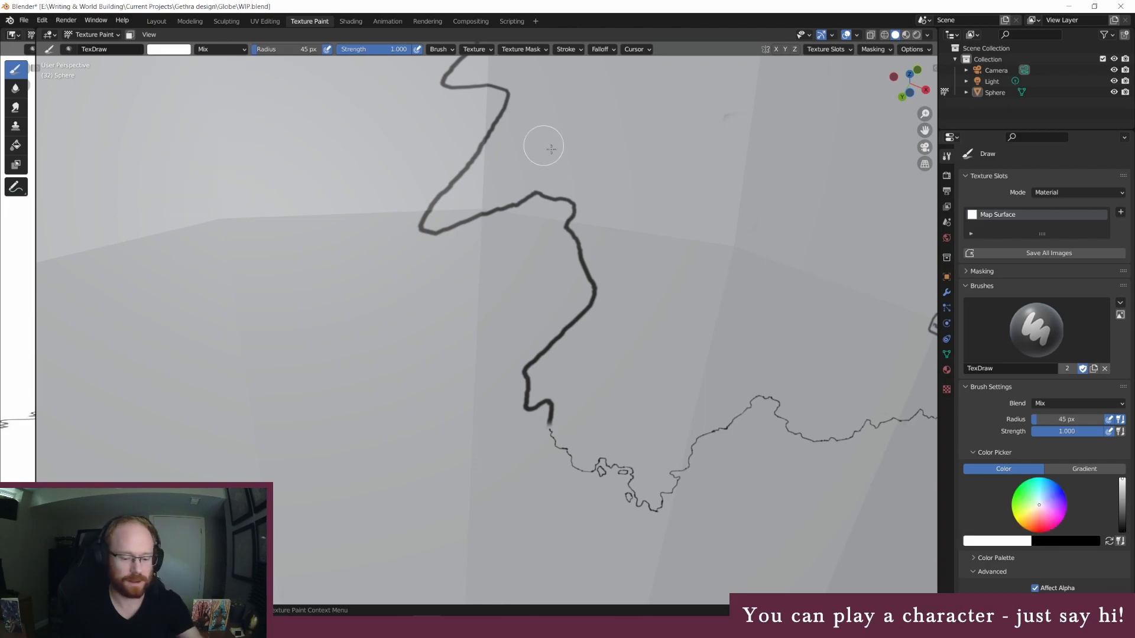
mouse_move(555, 335)
mouse_down()
mouse_move(545, 357)
mouse_move(585, 307)
mouse_move(548, 348)
mouse_move(593, 255)
mouse_move(578, 260)
mouse_move(569, 240)
mouse_move(587, 268)
mouse_move(554, 316)
mouse_move(513, 195)
mouse_move(487, 223)
mouse_move(446, 225)
mouse_up()
Step: Draw thin jagged coastline across the three erased gaps northwest of the southern tip, using a black 3 px brush
click(188, 50)
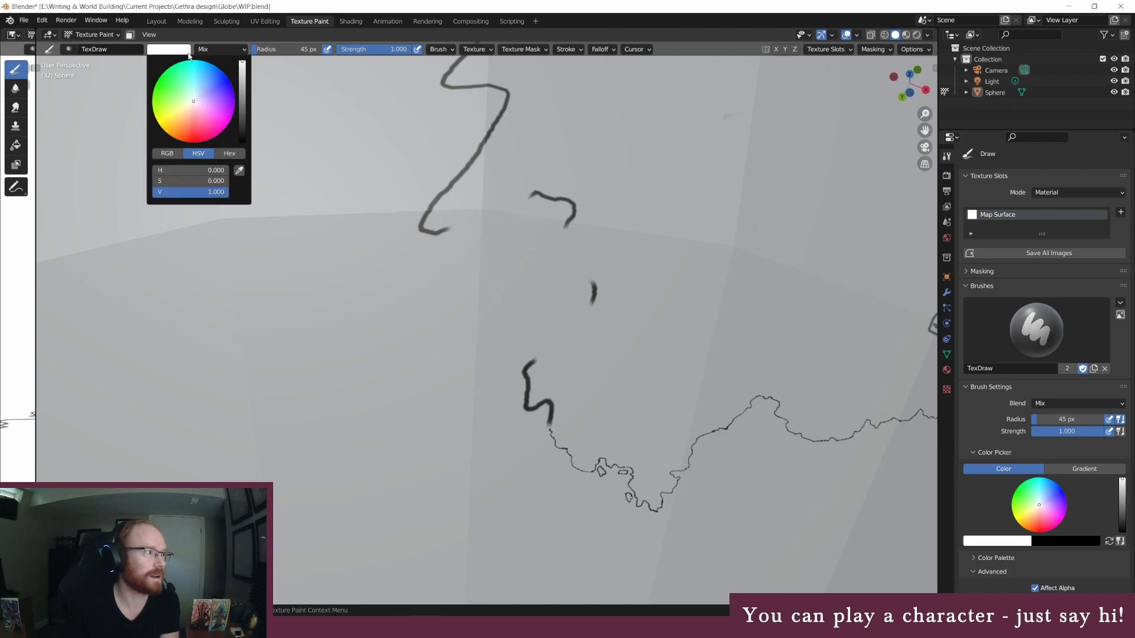
drag(240, 75, 242, 141)
click(284, 49)
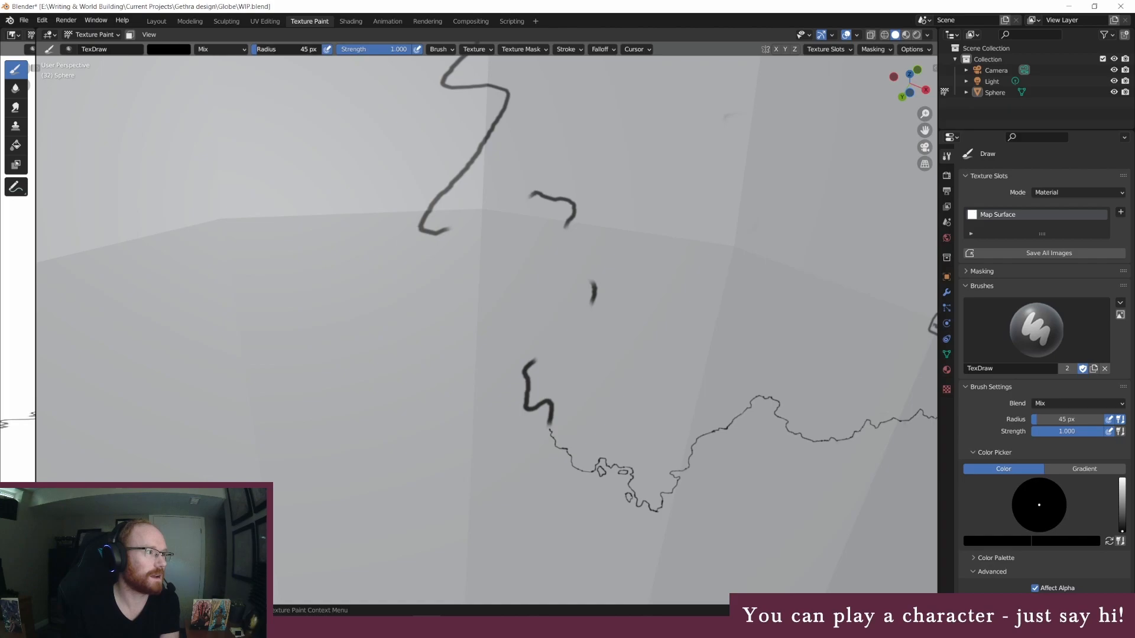
text(3)
key(Return)
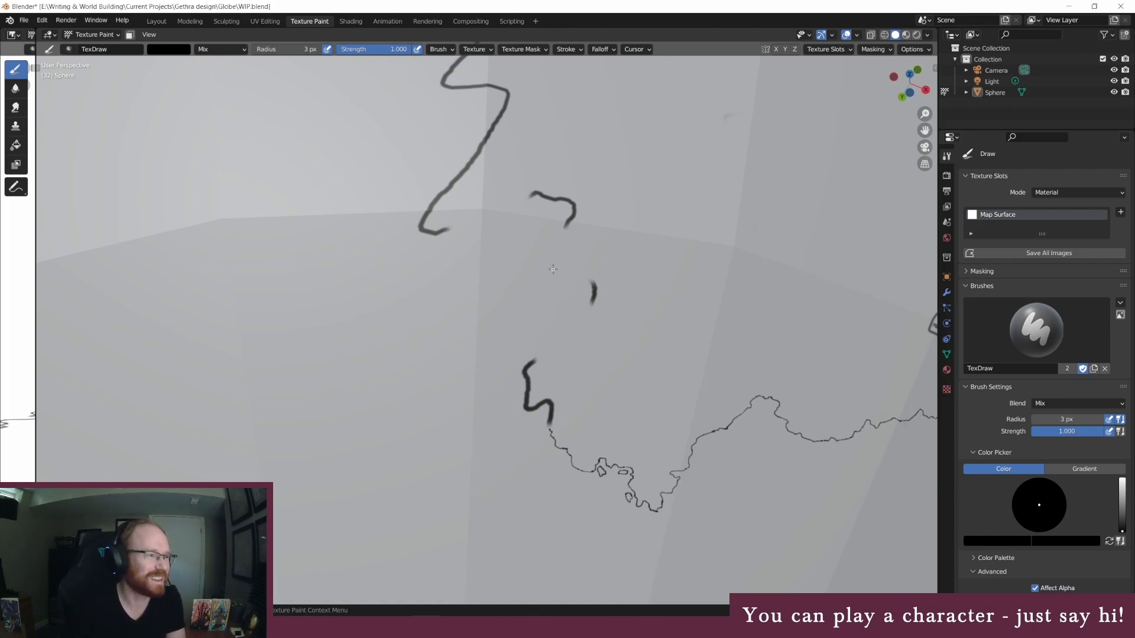
drag(468, 220, 523, 199)
mouse_move(571, 234)
mouse_down()
mouse_move(592, 253)
mouse_move(591, 273)
mouse_up()
drag(593, 313, 553, 348)
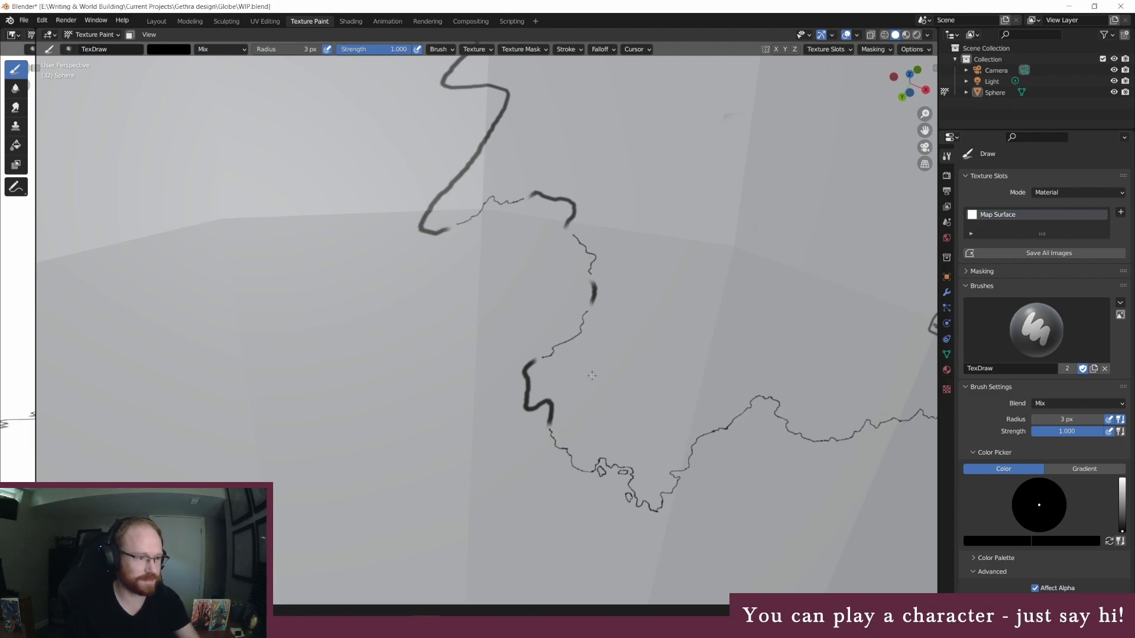
Step: Undo the lowest jagged line, redraw it more ragged, and add small islands along this coast
key(ctrl+z)
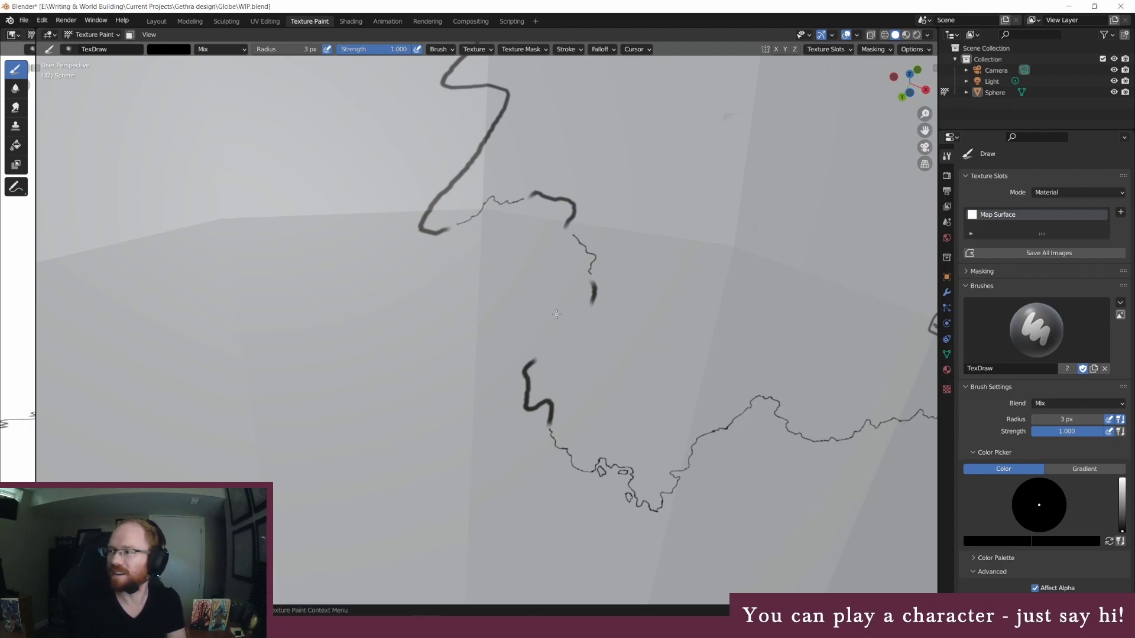
drag(593, 305, 551, 353)
drag(578, 316, 580, 319)
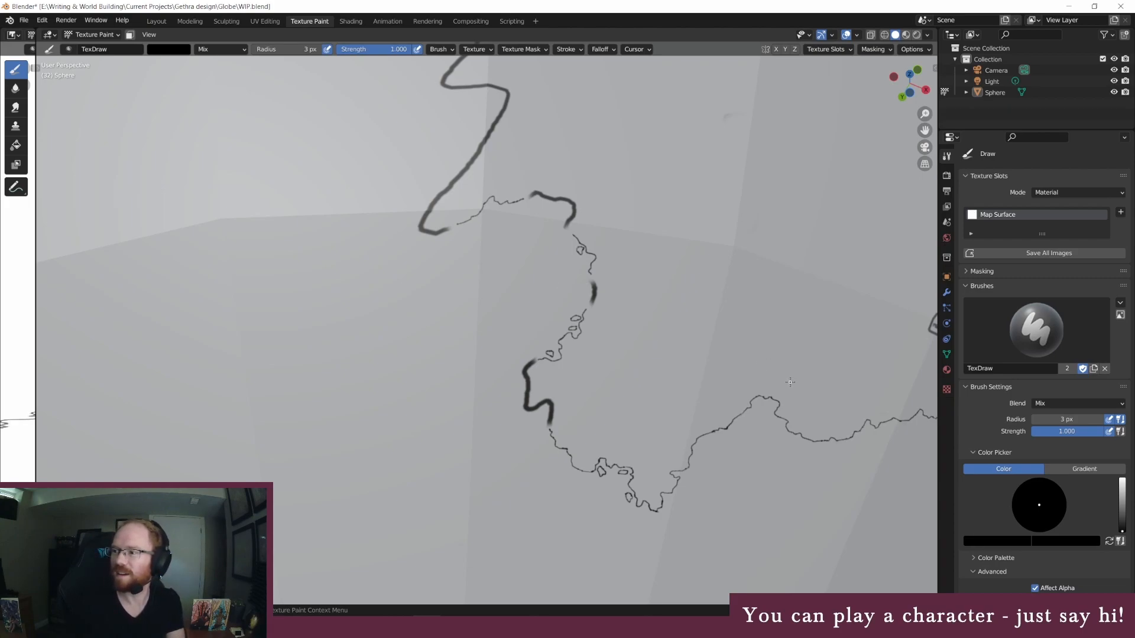
Step: Paint out the short thick remnants along the eastern bulge and the long diagonal stretch northwest of it with a white 45 px brush
middle_drag(621, 256, 624, 258)
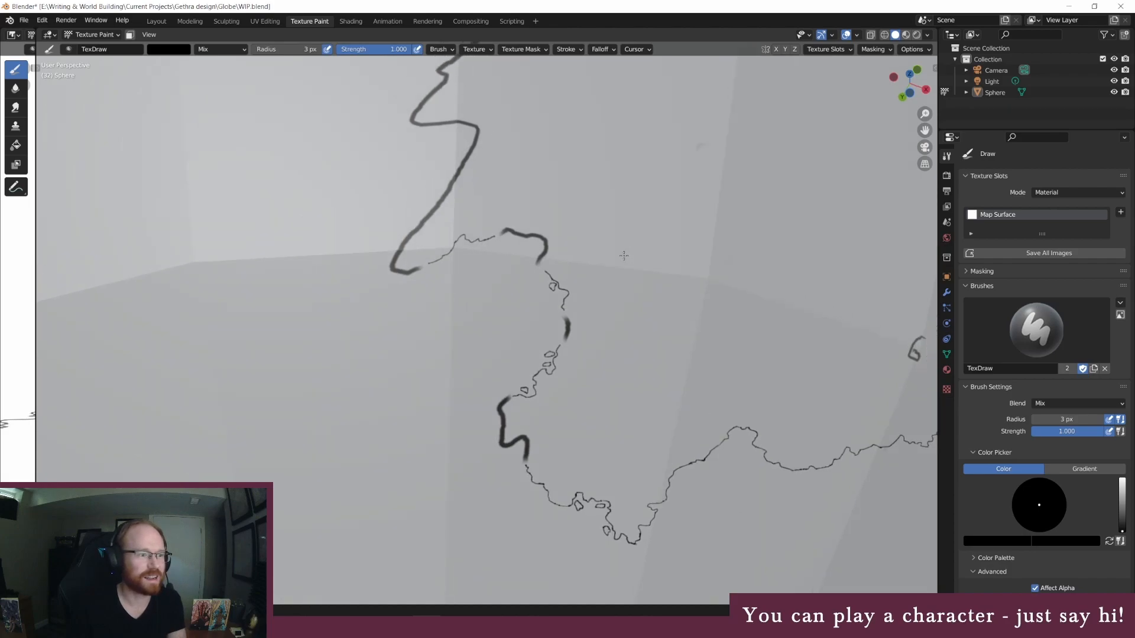
click(187, 52)
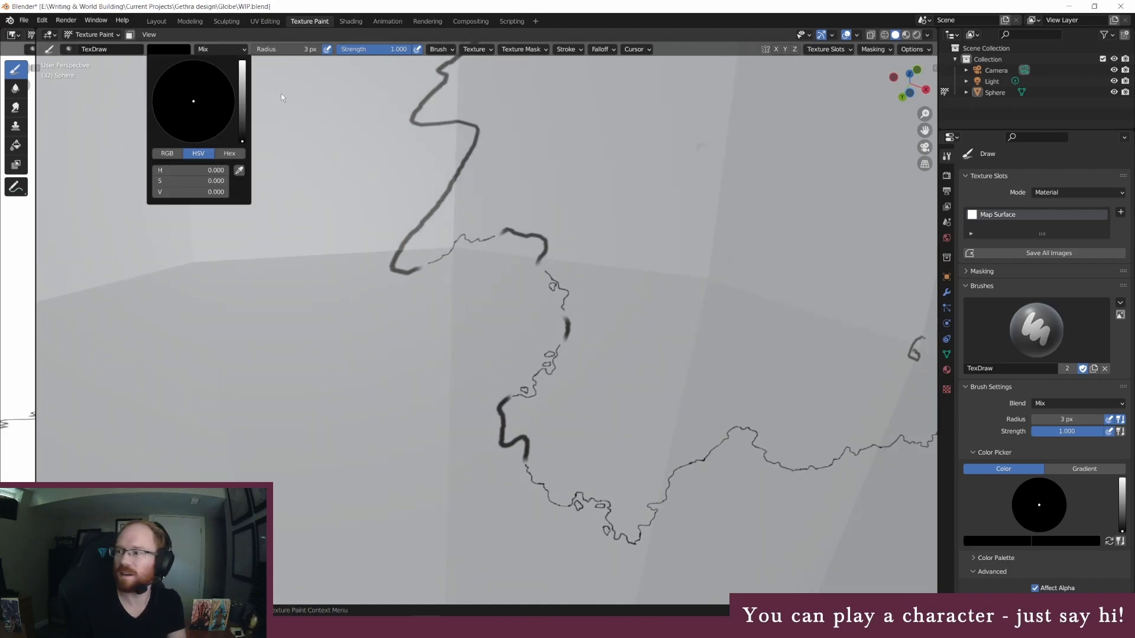
click(177, 52)
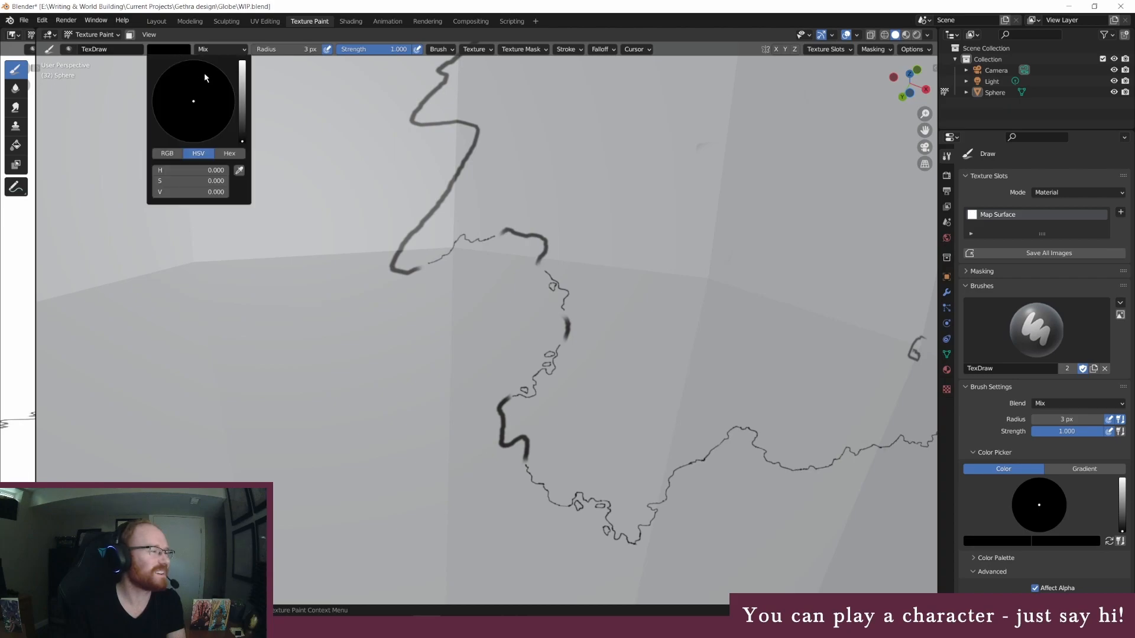
click(243, 78)
click(284, 49)
text(45)
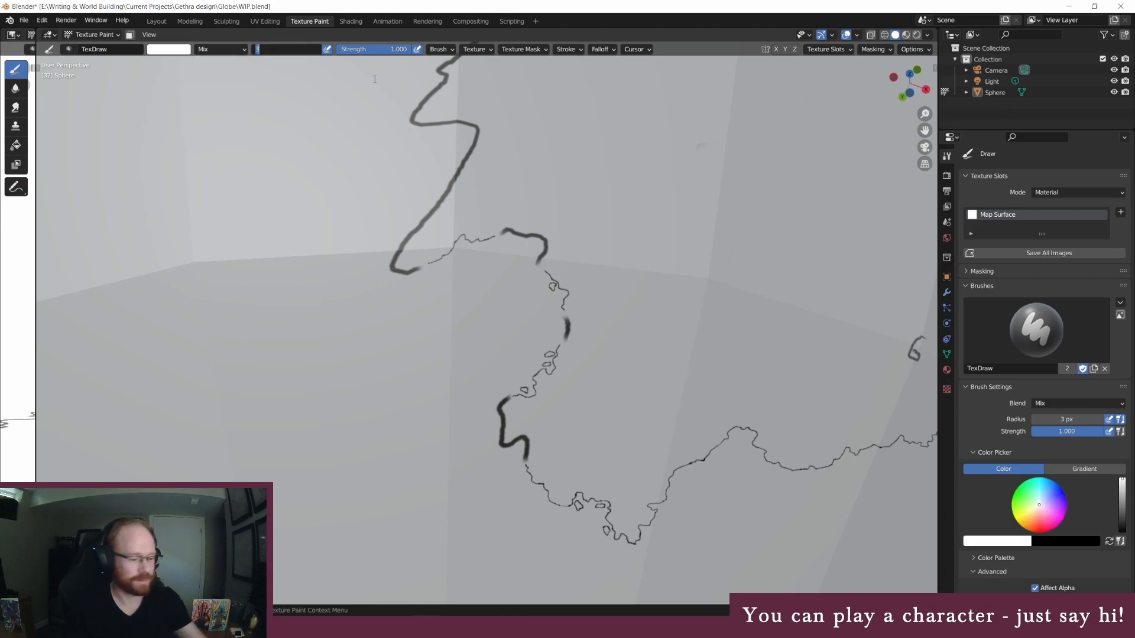
key(Return)
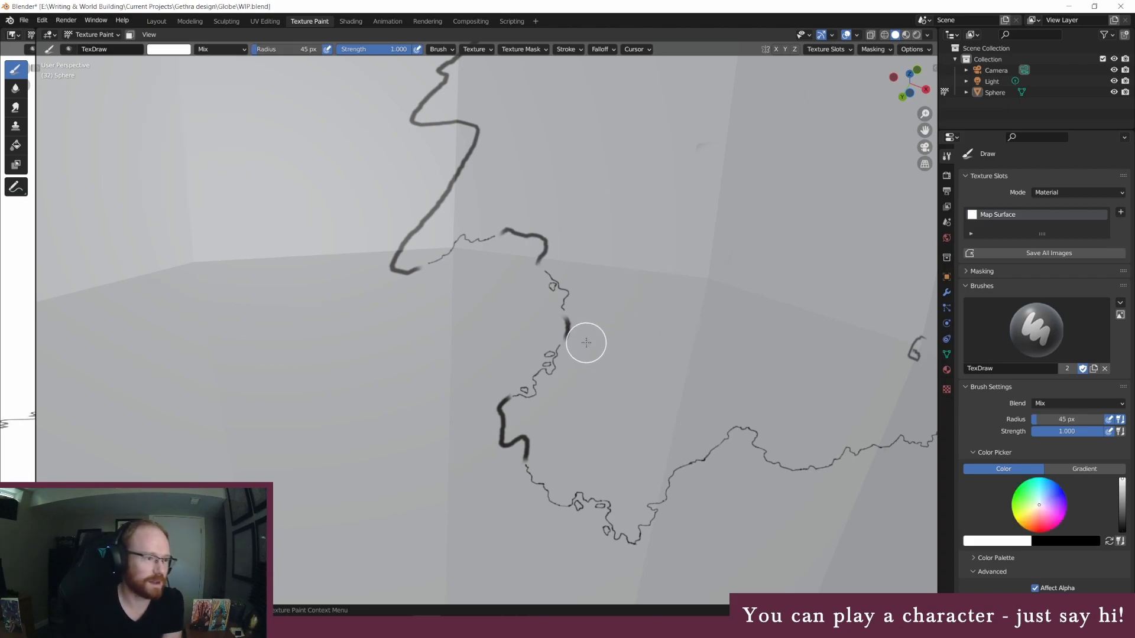
click(566, 324)
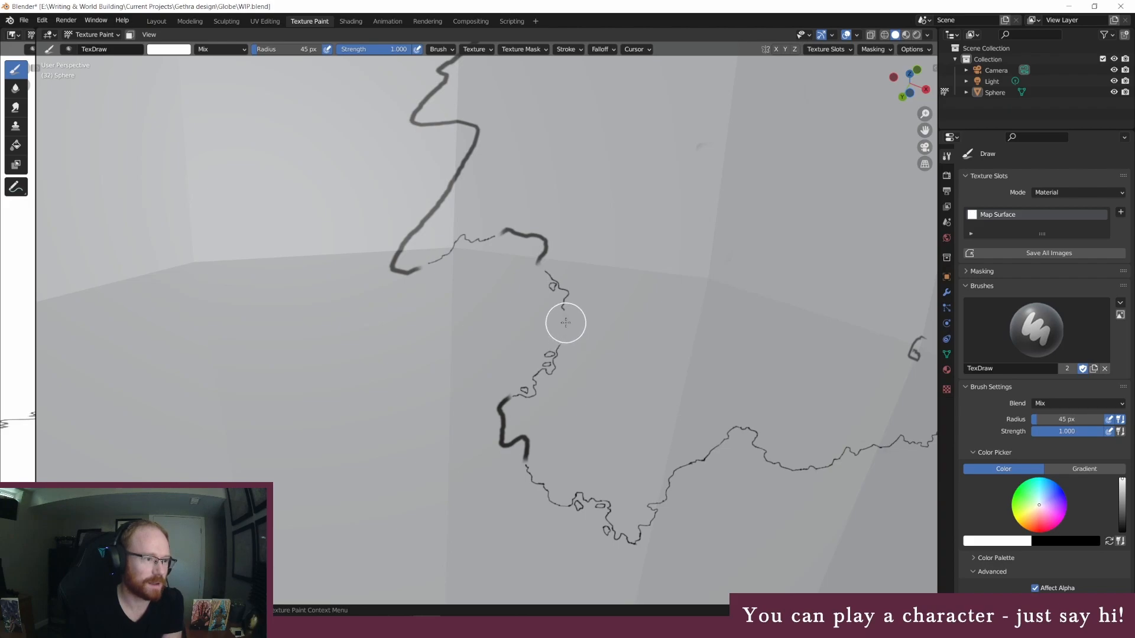
click(546, 257)
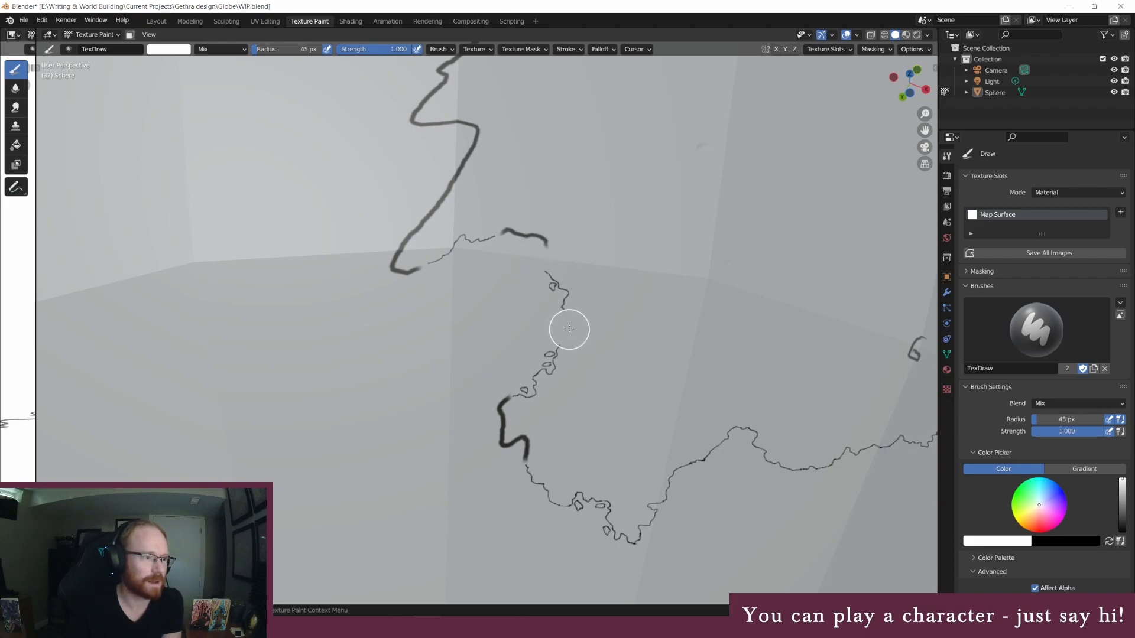
mouse_move(497, 398)
mouse_down()
mouse_move(506, 406)
mouse_move(499, 425)
mouse_move(504, 404)
mouse_up()
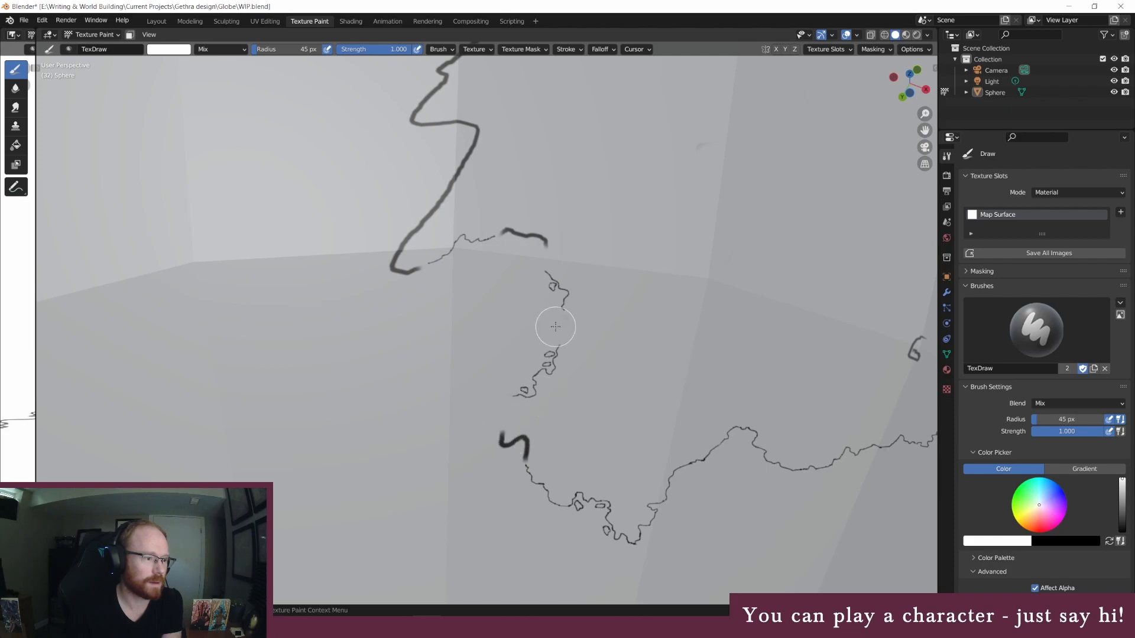
mouse_move(392, 236)
mouse_down()
mouse_move(406, 243)
mouse_move(473, 154)
mouse_up()
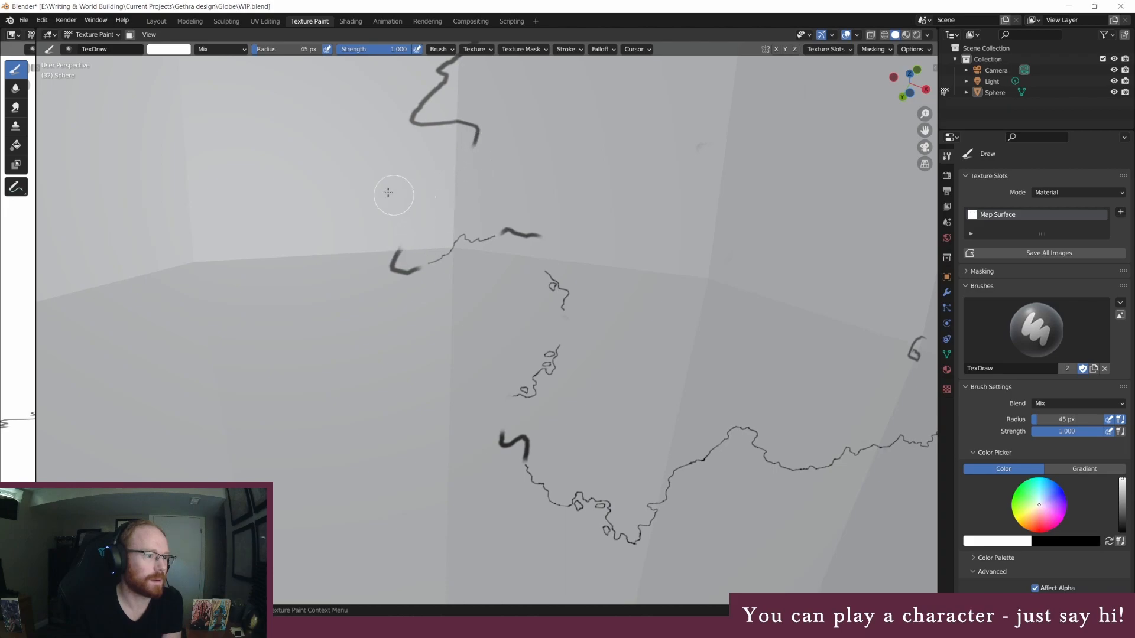
Step: Close the gaps along the eastern bulge with jagged lines using a black 3 px brush, and add small islands beside them
click(177, 49)
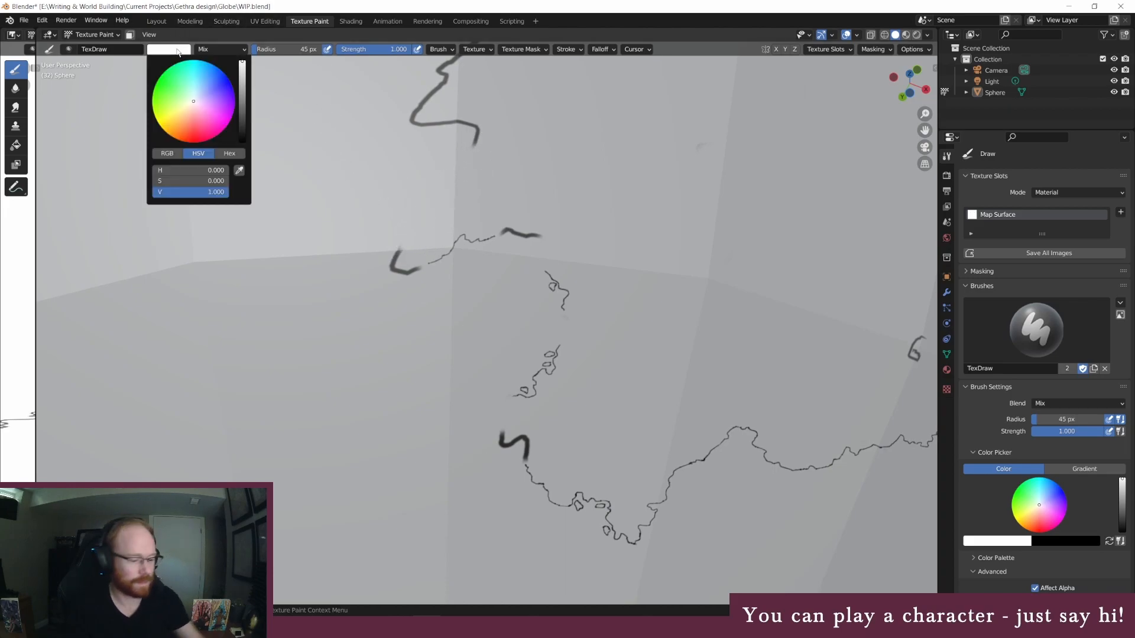
drag(242, 74, 243, 144)
click(287, 49)
text(3)
key(Return)
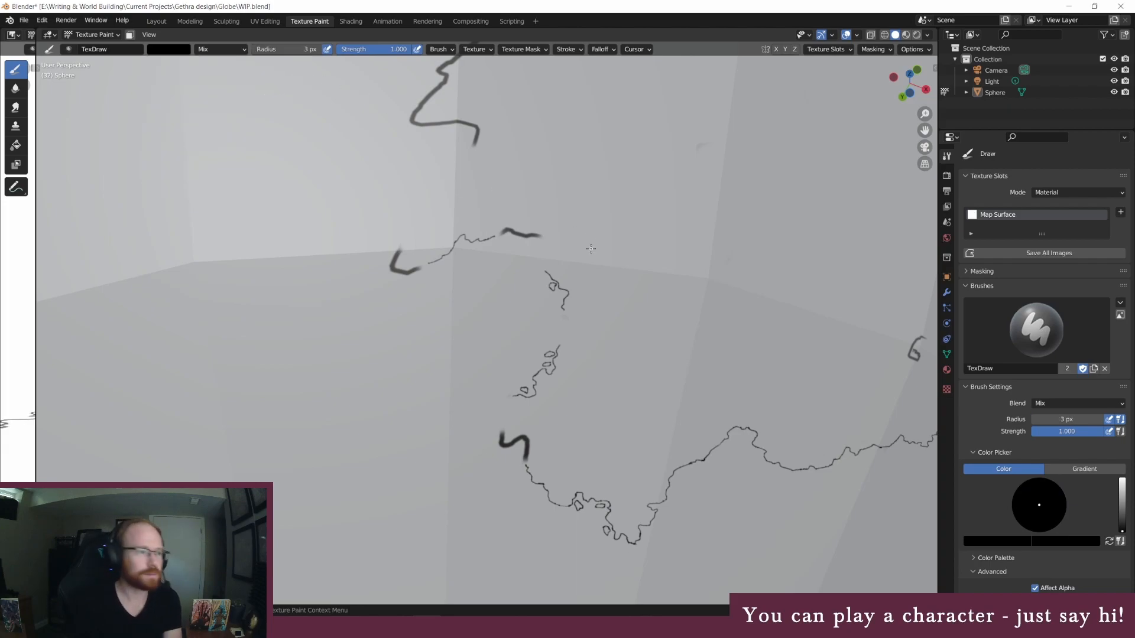
mouse_move(502, 422)
mouse_down()
mouse_move(500, 404)
mouse_move(514, 397)
mouse_up()
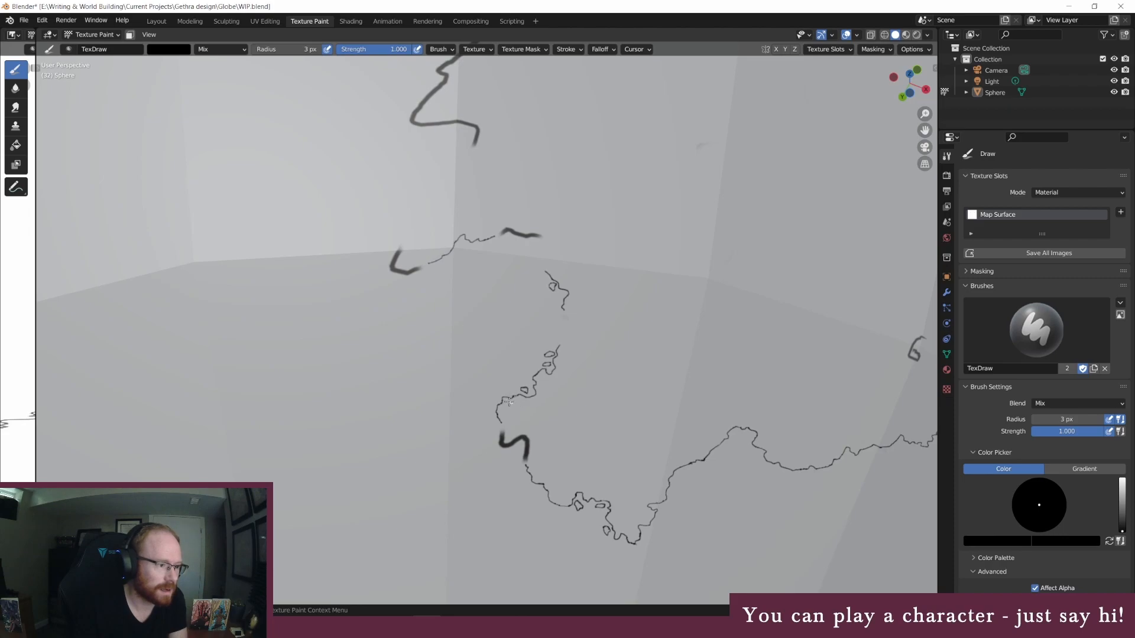
drag(560, 343, 570, 326)
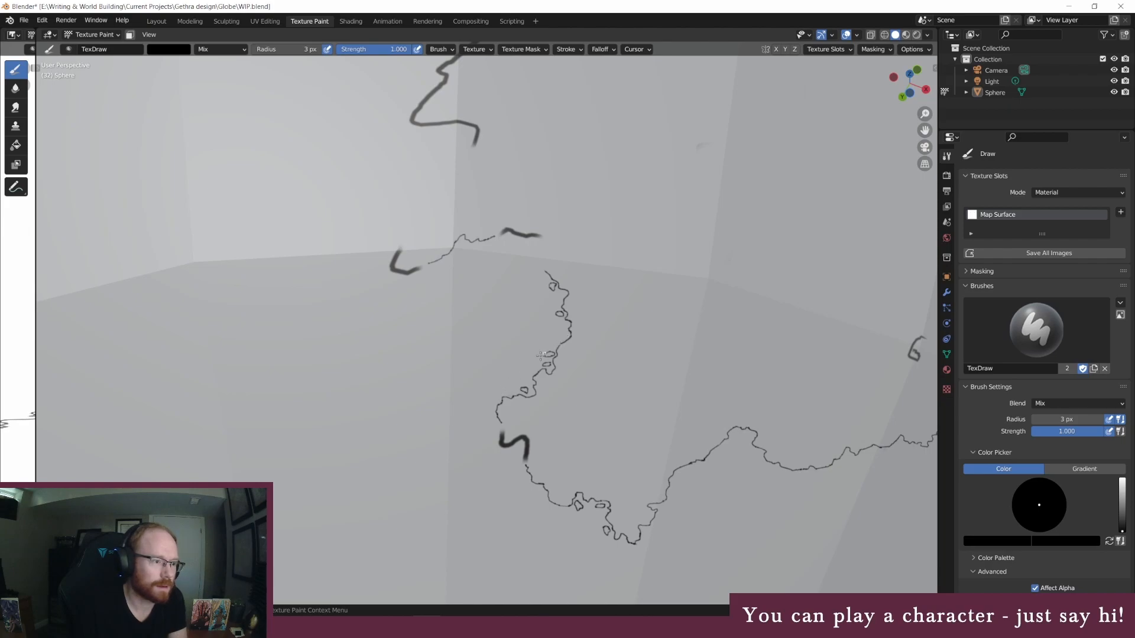
drag(527, 371, 535, 369)
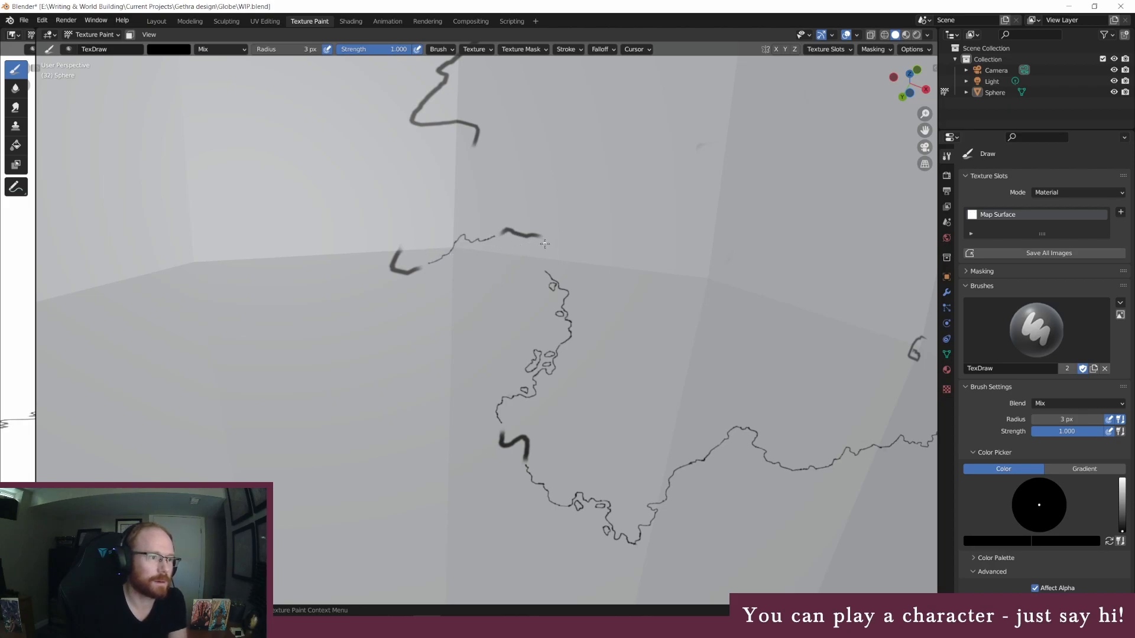
mouse_move(544, 240)
mouse_down()
mouse_move(536, 263)
mouse_move(548, 279)
mouse_up()
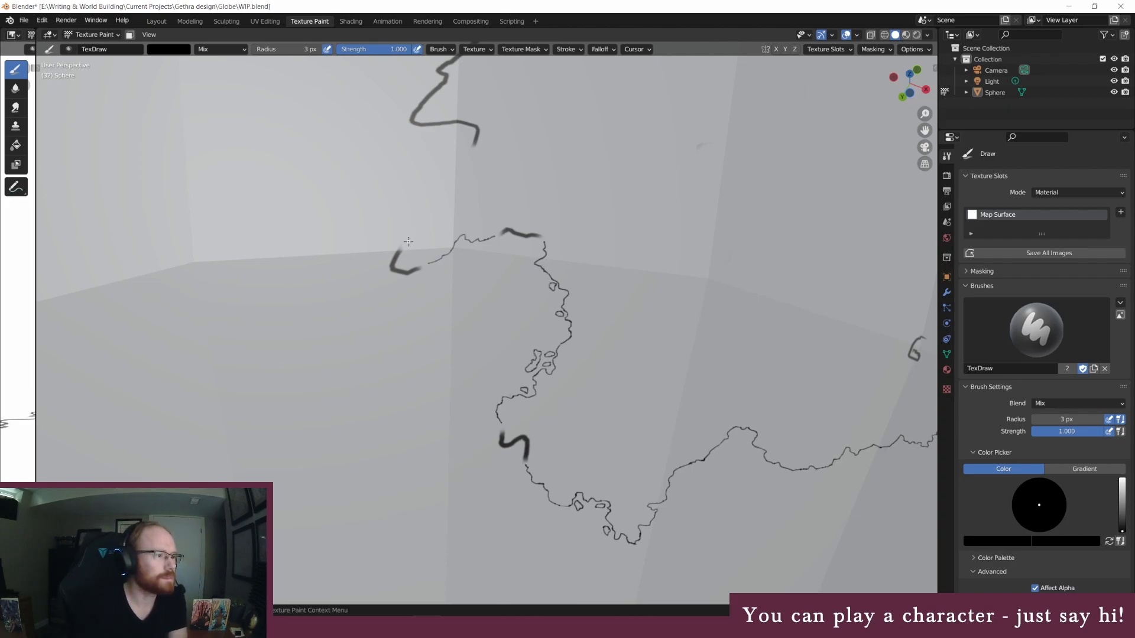
Step: Draw a jagged coastline along the erased diagonal stretch in the northwest and add small islands along it
drag(405, 241, 472, 157)
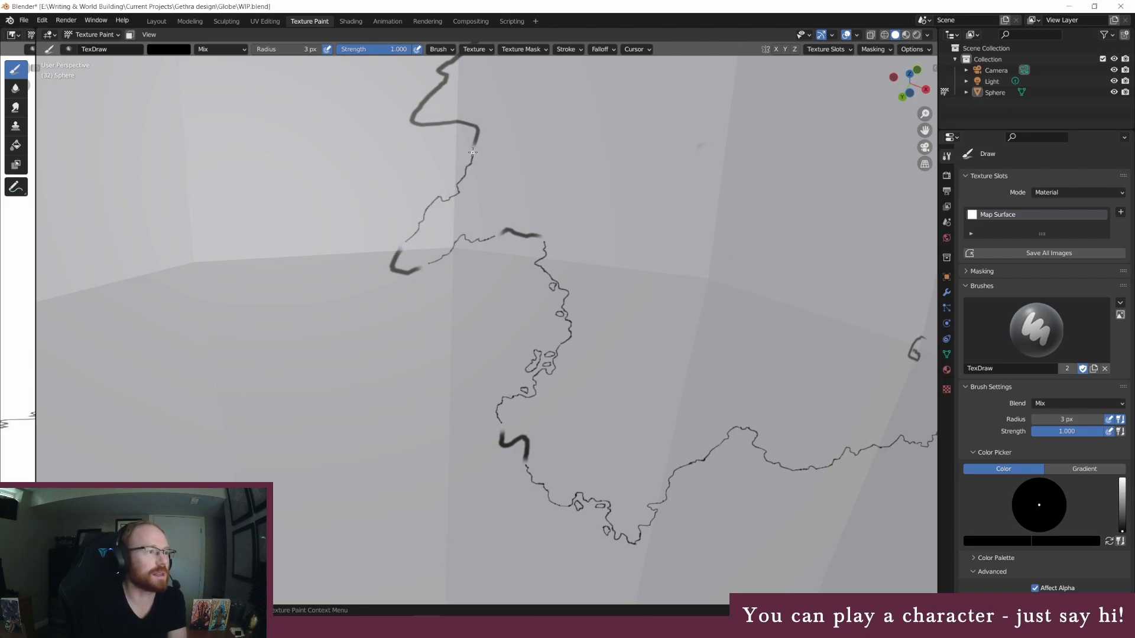
drag(444, 189, 454, 191)
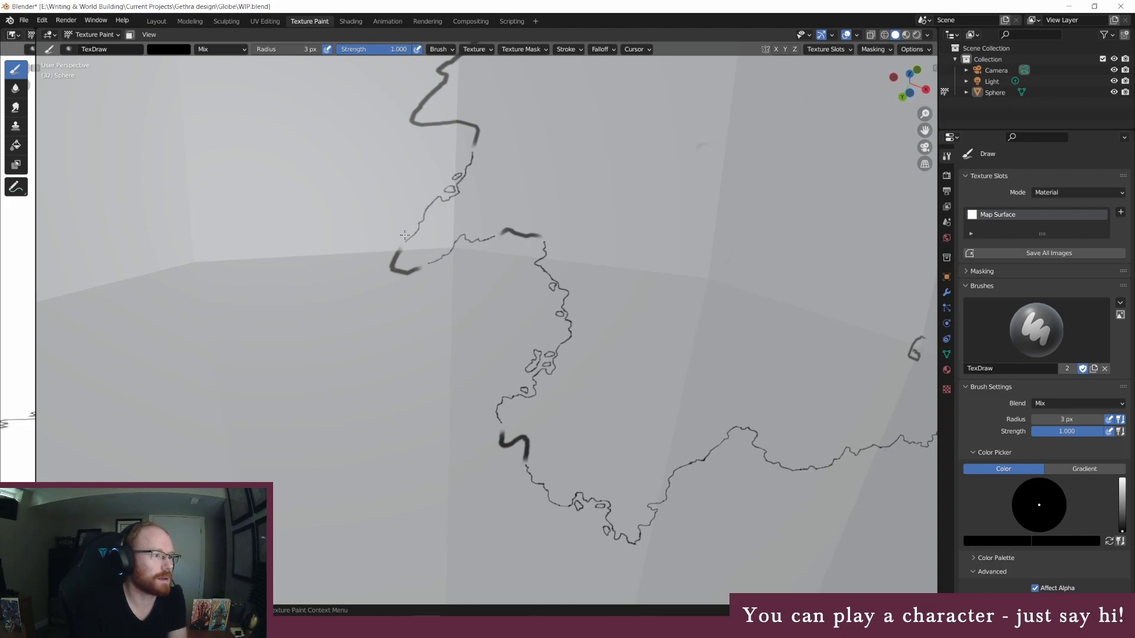
drag(405, 231, 412, 229)
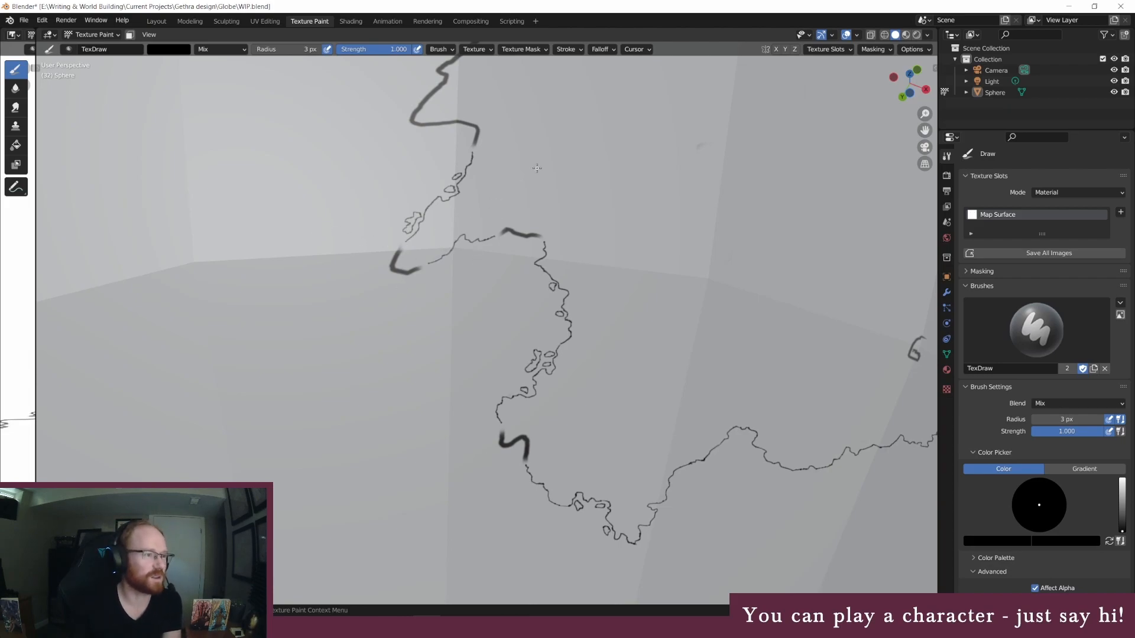
Step: Paint out the thick remnants at the bulge's lower end and along its upper edge with a white 45 px brush
click(177, 49)
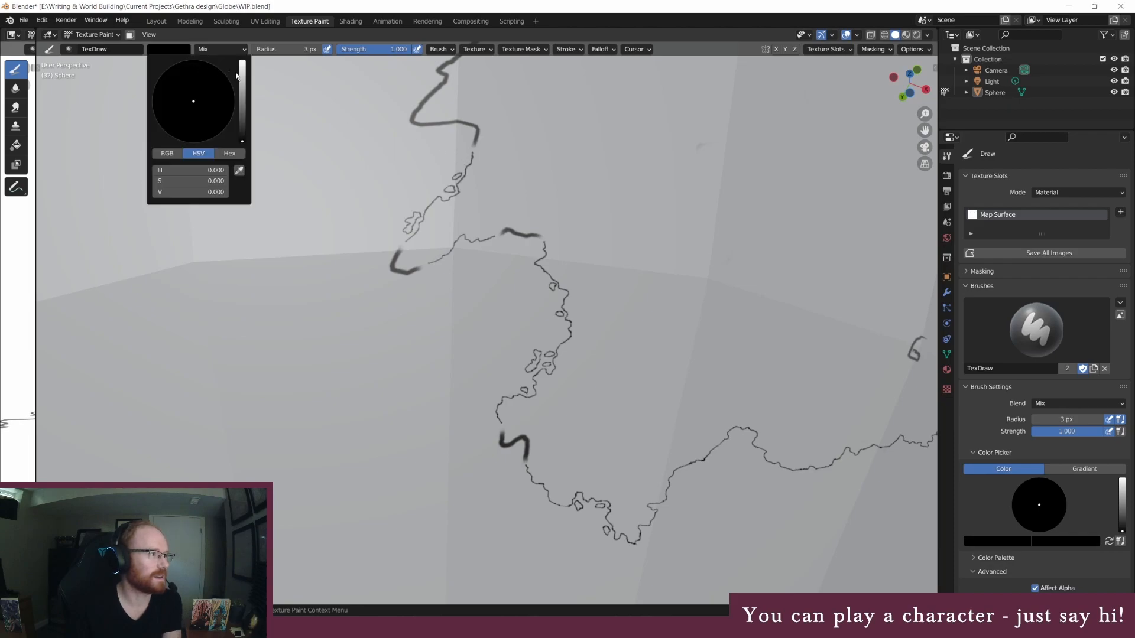
drag(240, 75, 242, 61)
click(276, 47)
text(45)
key(Return)
mouse_move(495, 442)
mouse_down()
mouse_move(524, 451)
mouse_move(524, 441)
mouse_move(524, 451)
mouse_up()
drag(493, 236, 535, 229)
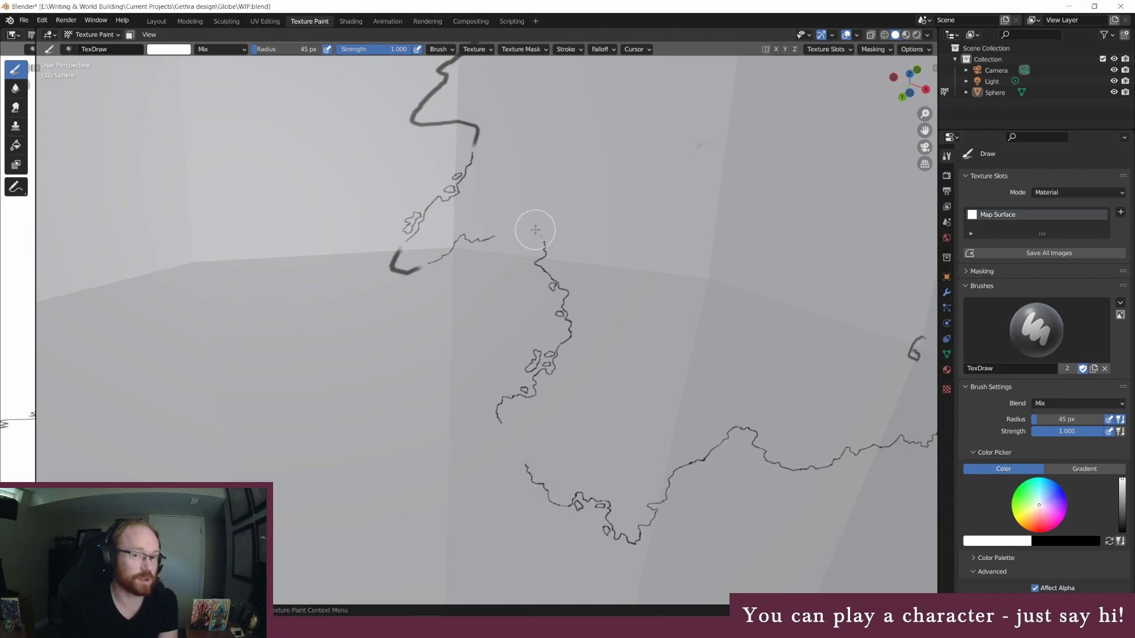
Step: Close the bulge's upper and lower gaps with jagged lines using a black 3 px brush, adding a small island at the upper edge
click(165, 50)
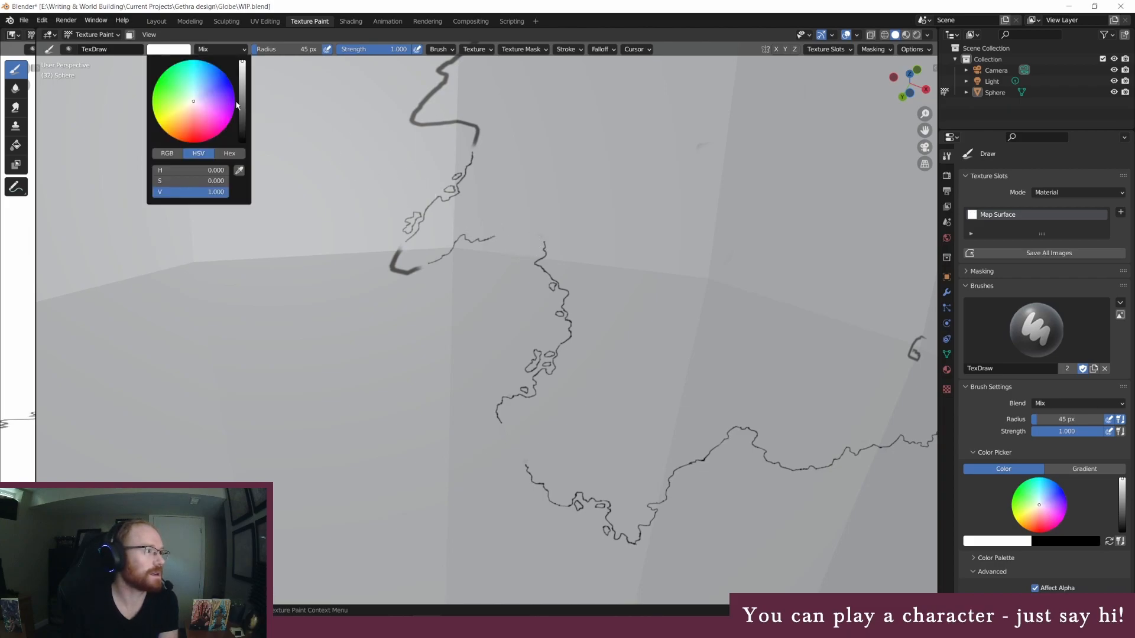
drag(241, 106, 242, 142)
click(277, 49)
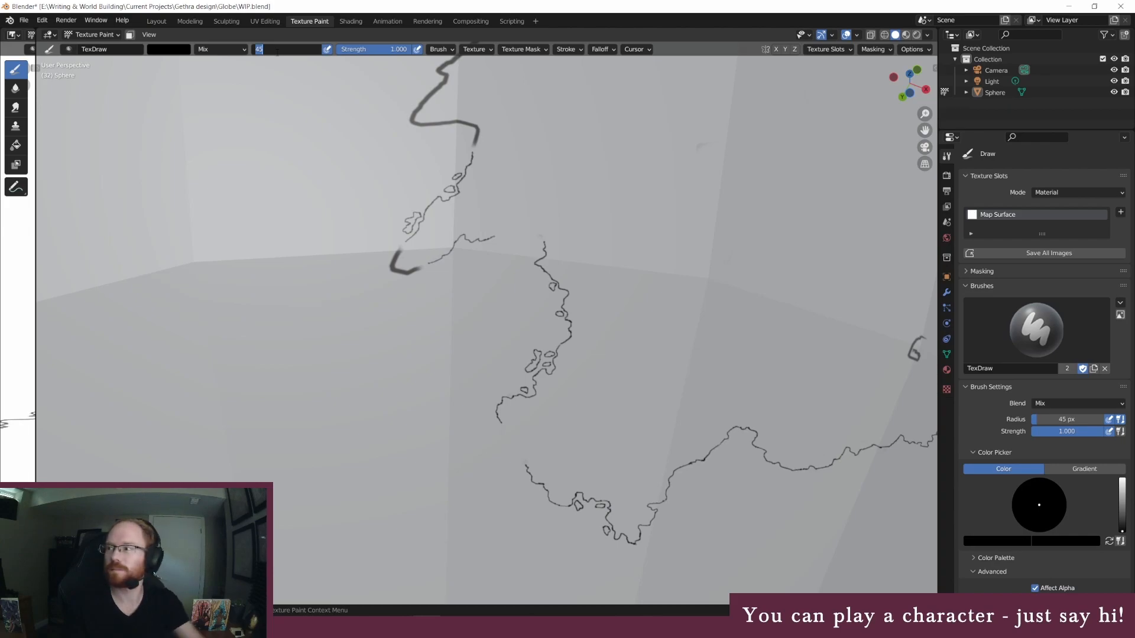
text(3)
key(Return)
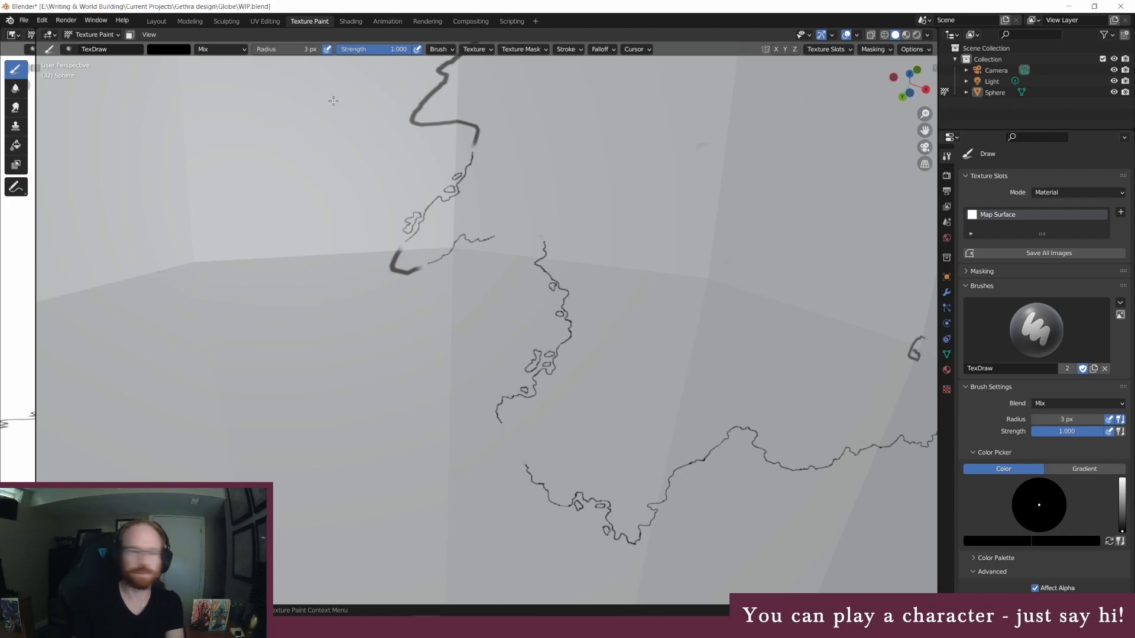
mouse_move(496, 237)
mouse_down()
mouse_move(548, 237)
mouse_move(507, 239)
mouse_move(522, 238)
mouse_up()
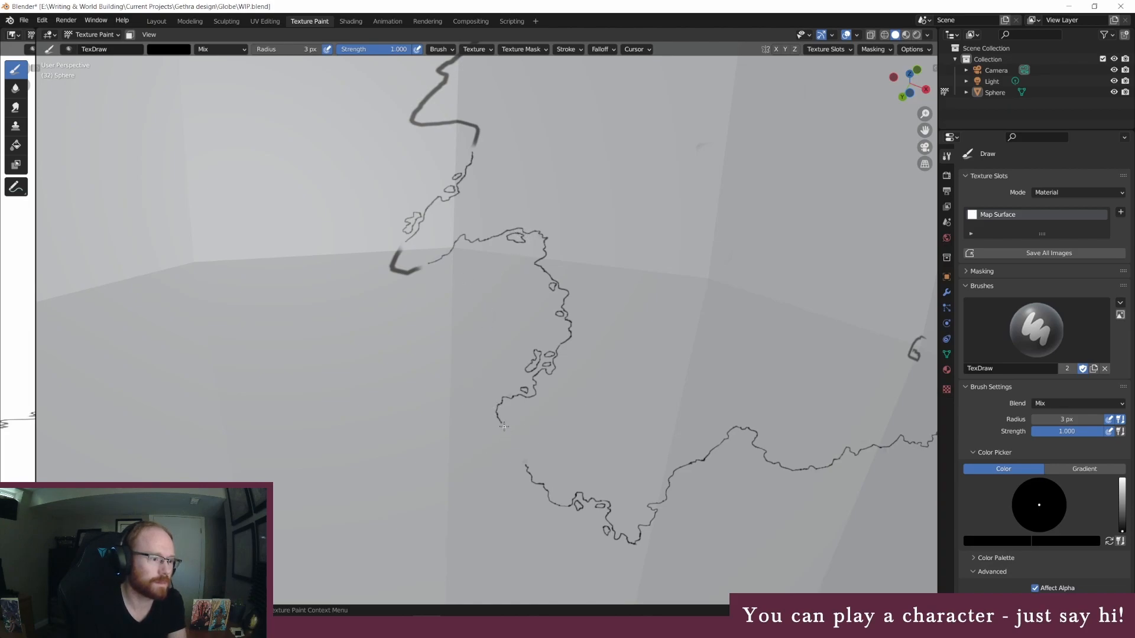
mouse_move(500, 423)
mouse_down()
mouse_move(506, 458)
mouse_move(522, 458)
mouse_up()
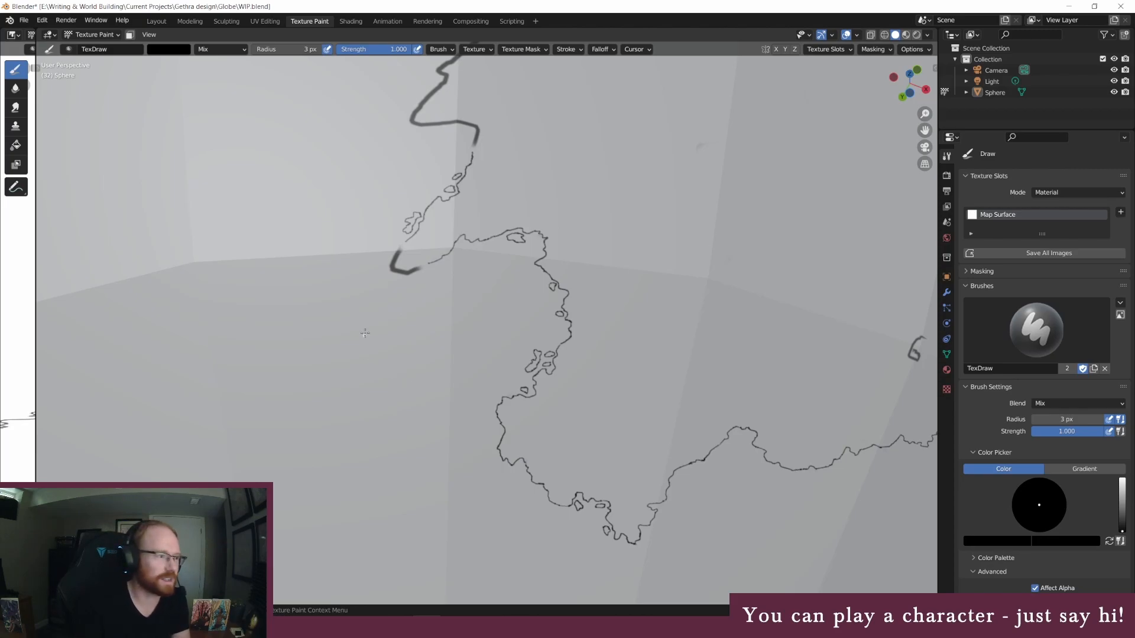
Step: Paint out the thick remnant at the tip of the western peninsula with a white 45 px brush
middle_drag(506, 240, 507, 249)
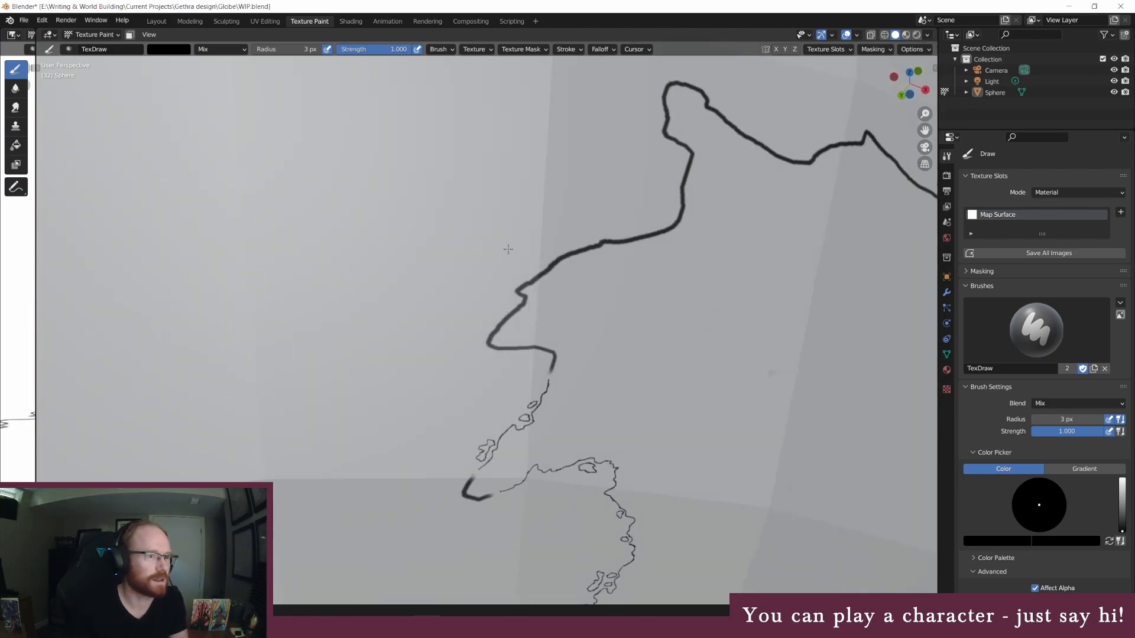
click(290, 49)
text(45)
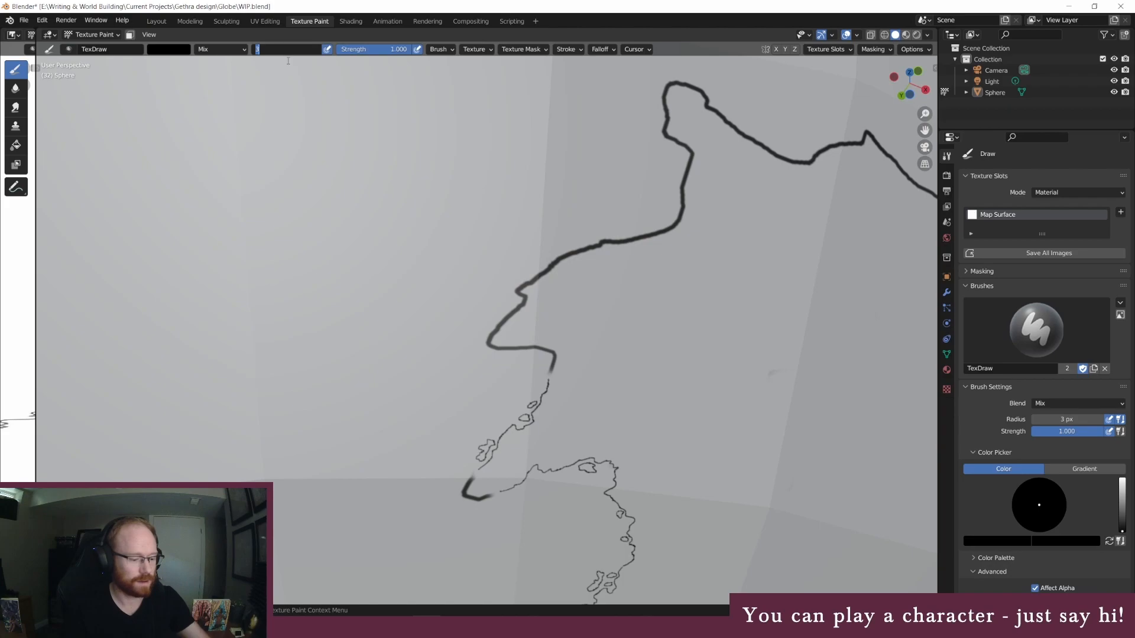
key(Return)
click(184, 50)
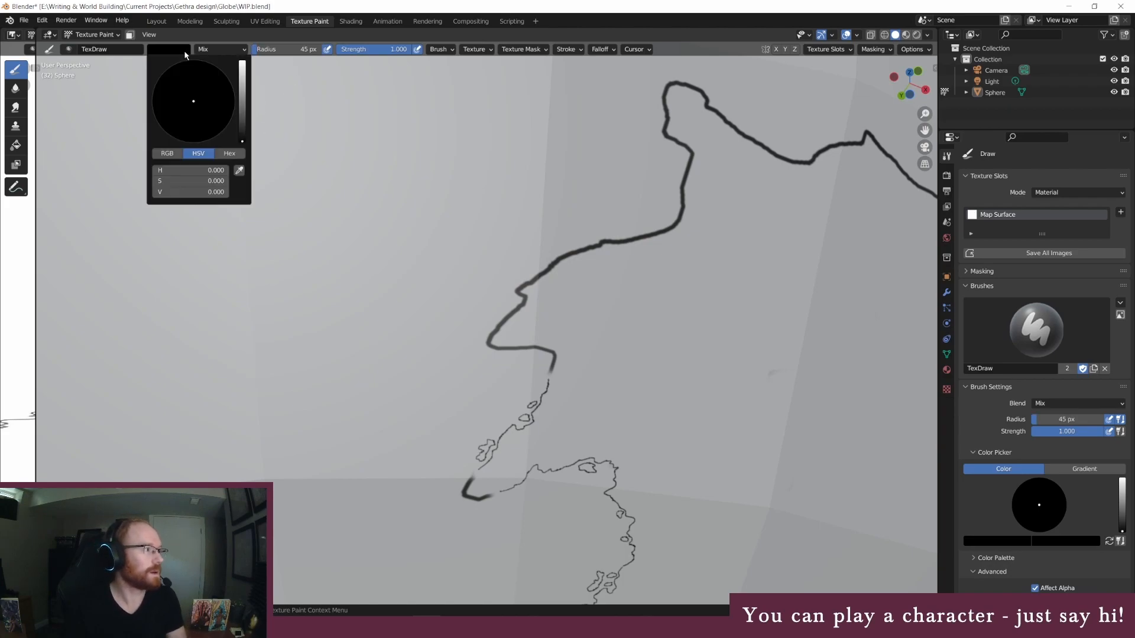
drag(242, 89, 243, 57)
mouse_move(454, 496)
mouse_down()
mouse_move(468, 498)
mouse_move(464, 477)
mouse_move(482, 492)
mouse_move(472, 494)
mouse_up()
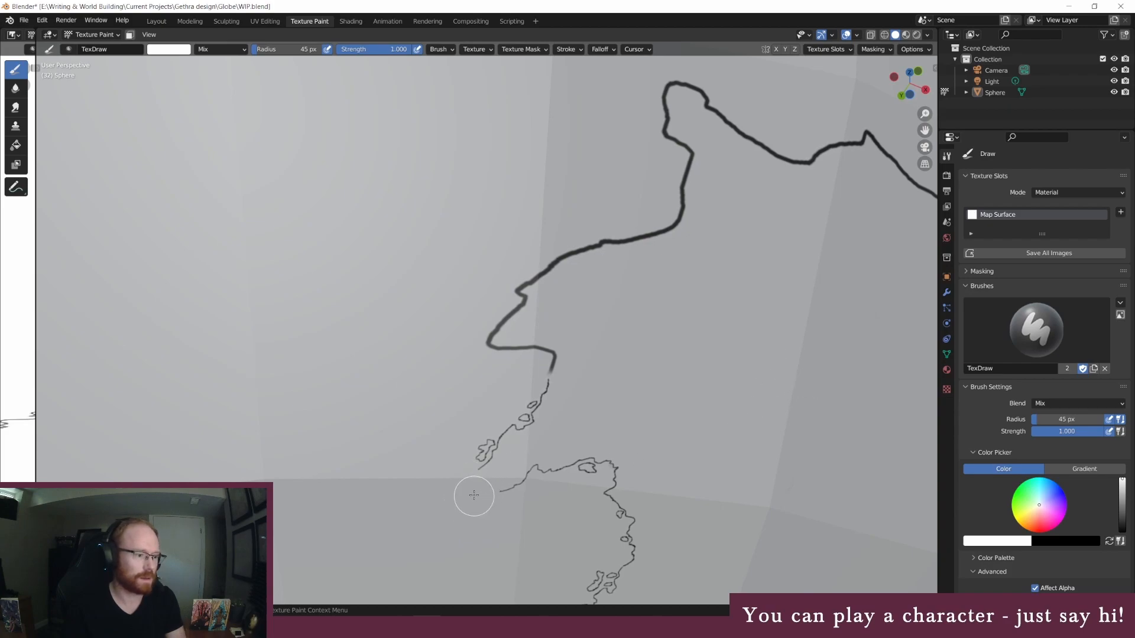
Step: Draw the peninsula's missing tip with a jagged line using a black 3 px brush, and add small islands off its end
click(168, 50)
drag(242, 65, 243, 143)
double_click(289, 49)
text(3)
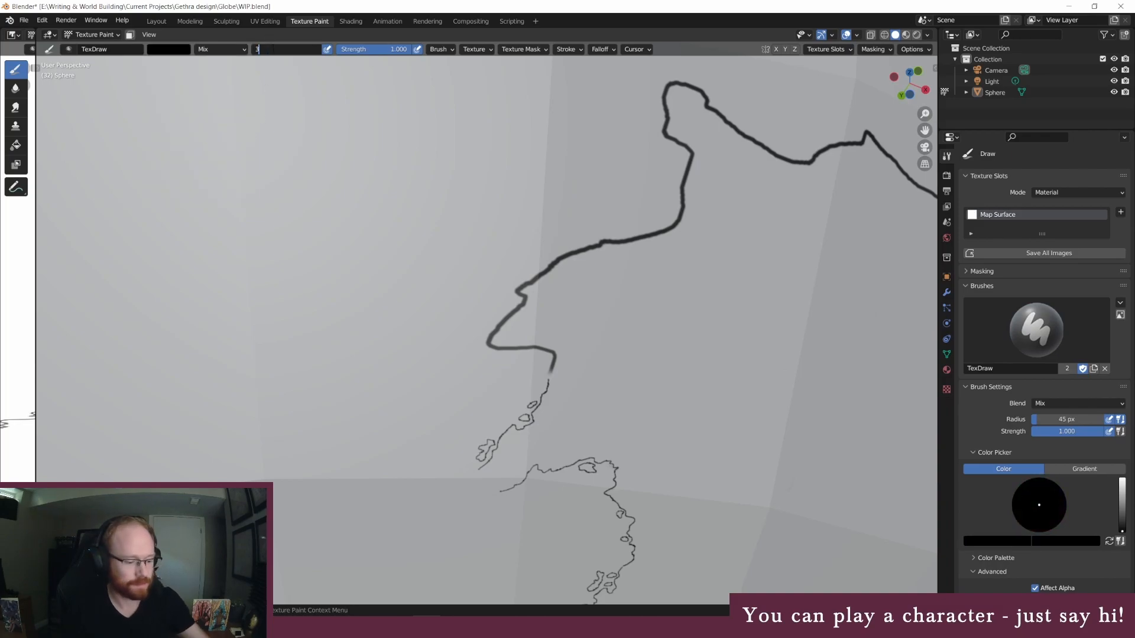
key(Return)
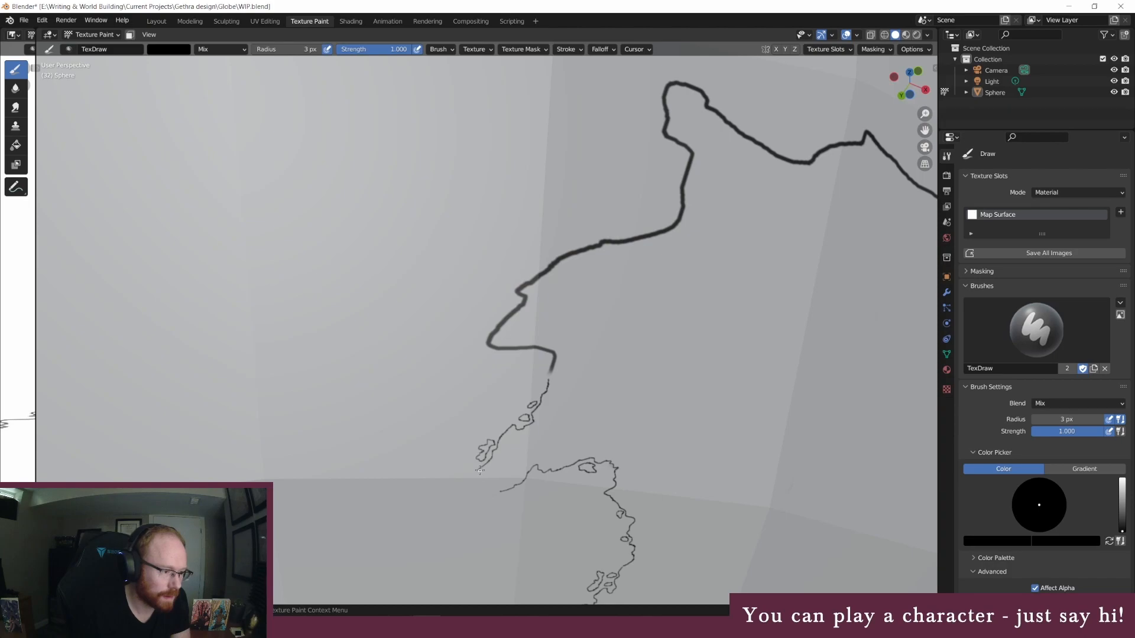
drag(472, 478, 461, 479)
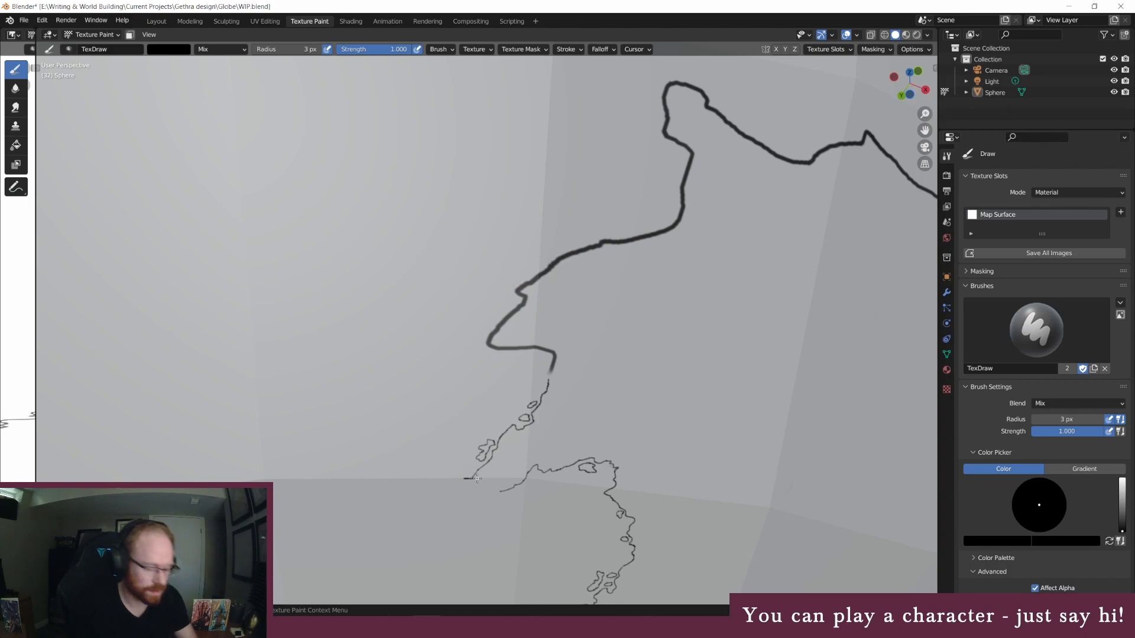
key(ctrl+z)
middle_drag(588, 497, 592, 486)
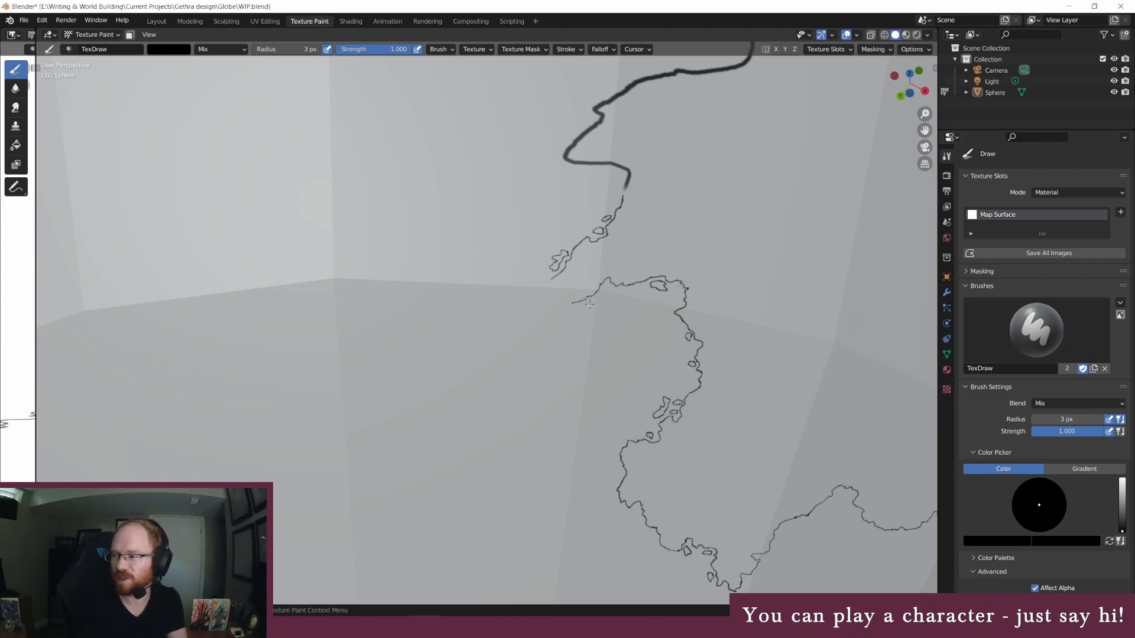
mouse_move(552, 277)
mouse_down()
mouse_move(571, 305)
mouse_move(550, 317)
mouse_up()
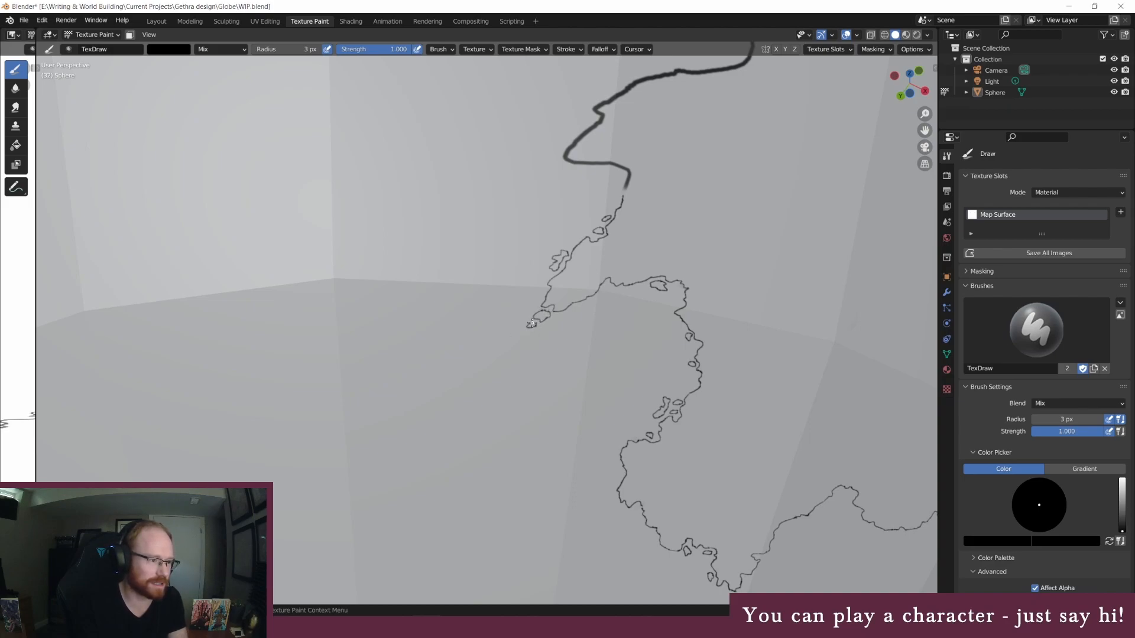
Step: Examine the coastlines around the whole globe, comparing the finished thin stretches with the remaining thick ones
middle_drag(674, 178, 684, 257)
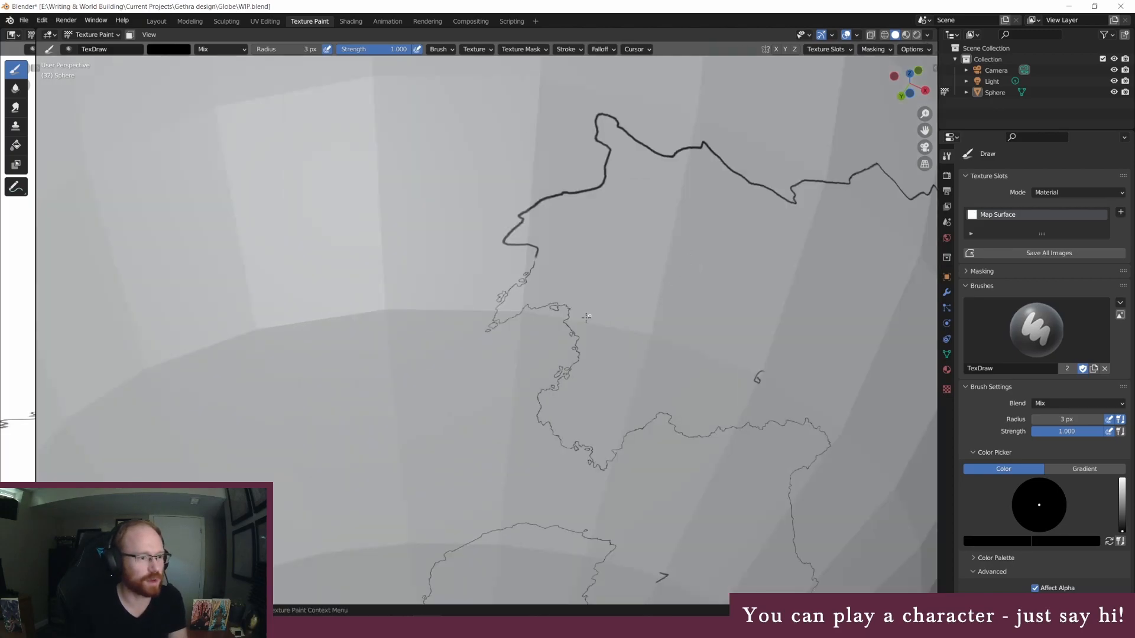
scroll(531, 300, down, 3)
middle_drag(512, 405, 518, 391)
middle_drag(401, 403, 423, 398)
middle_drag(471, 343, 453, 322)
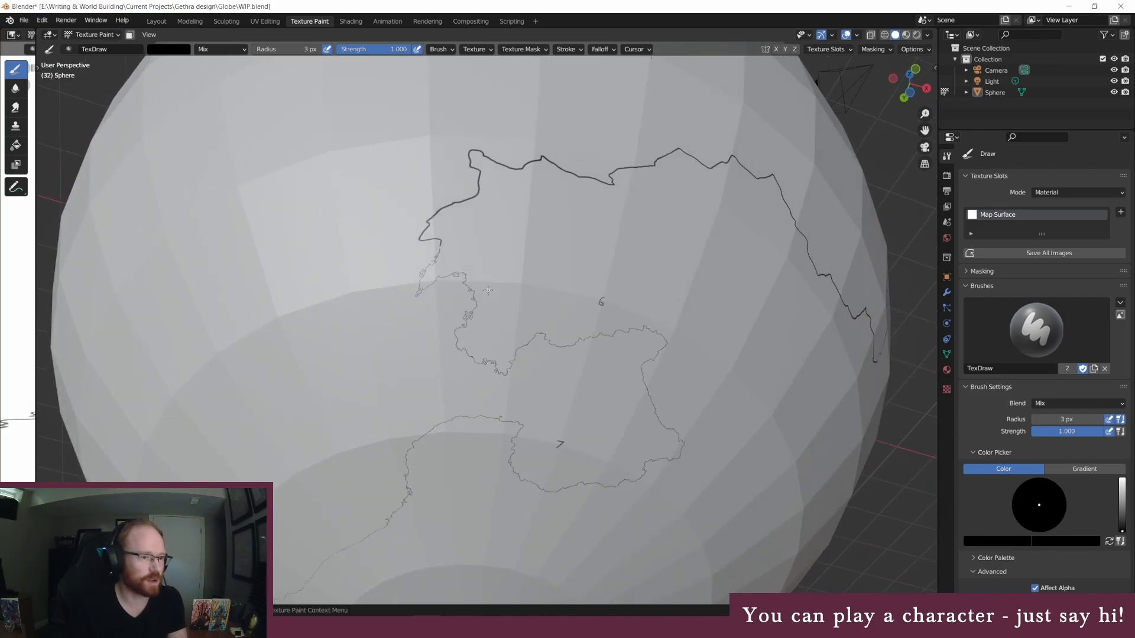
scroll(596, 263, down, 2)
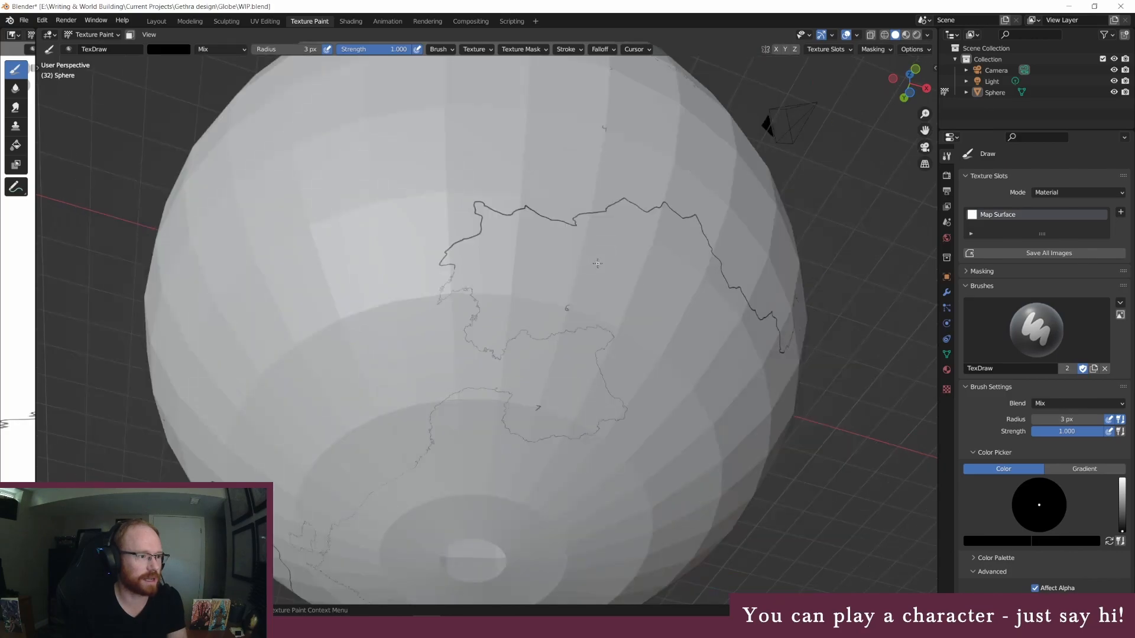
middle_drag(637, 172, 549, 255)
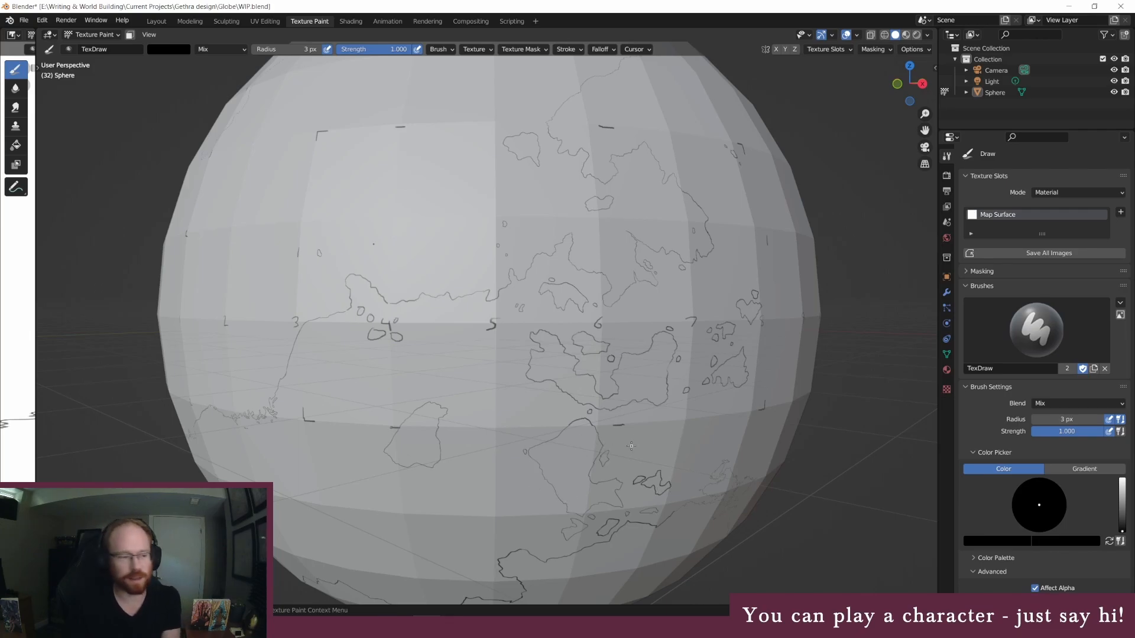
mouse_move(491, 449)
middle_down()
mouse_move(503, 451)
mouse_move(312, 284)
mouse_move(418, 322)
mouse_move(385, 335)
mouse_move(409, 344)
middle_up()
middle_drag(424, 353, 460, 363)
middle_drag(321, 334, 585, 360)
middle_drag(271, 276, 421, 309)
middle_drag(562, 317, 477, 348)
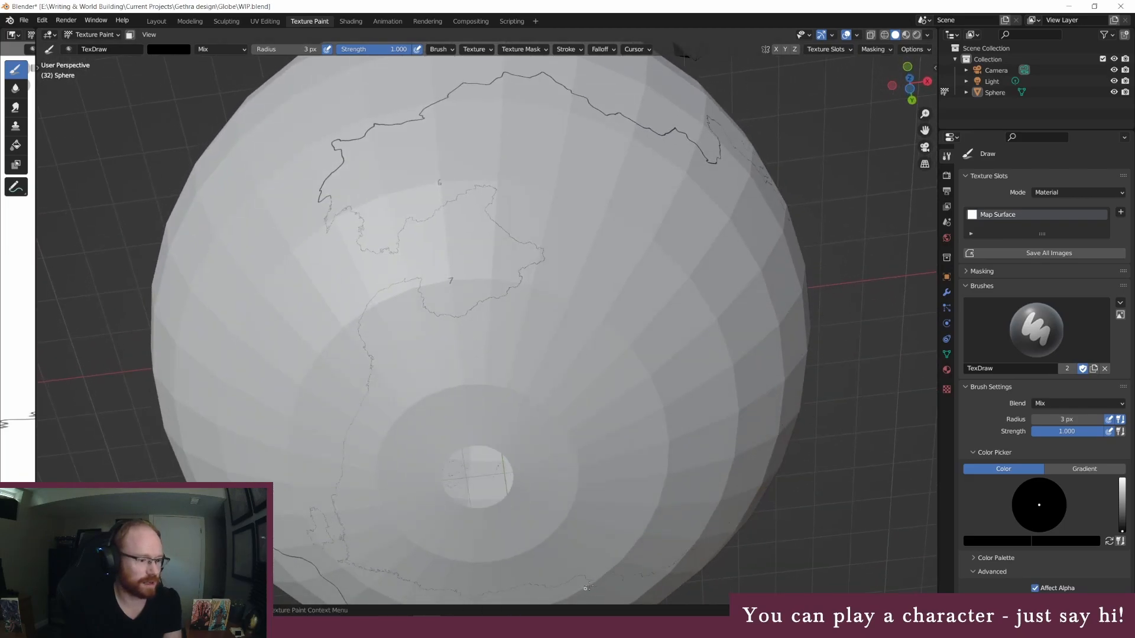
middle_drag(599, 349, 684, 409)
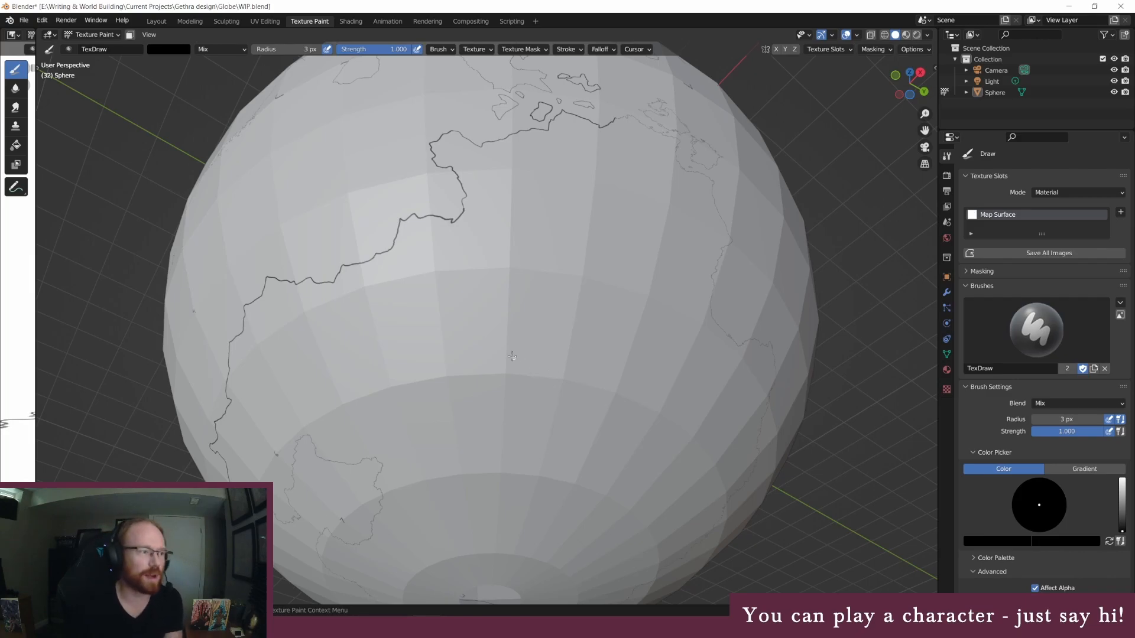
middle_drag(337, 379, 406, 361)
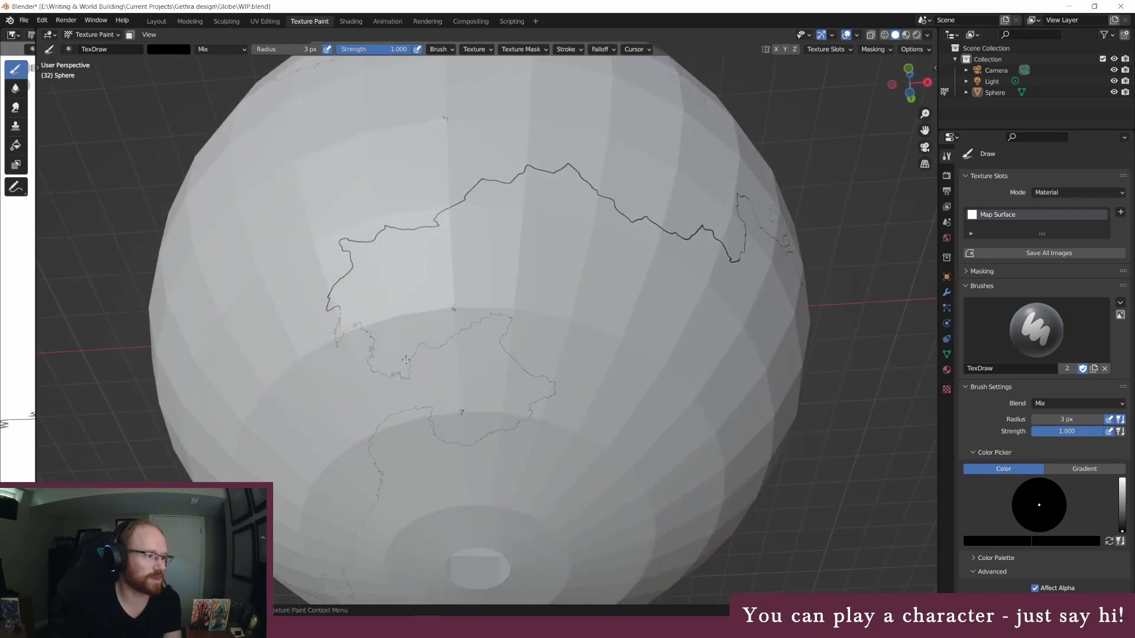
scroll(342, 328, up, 4)
middle_drag(308, 276, 362, 294)
middle_drag(501, 375, 542, 332)
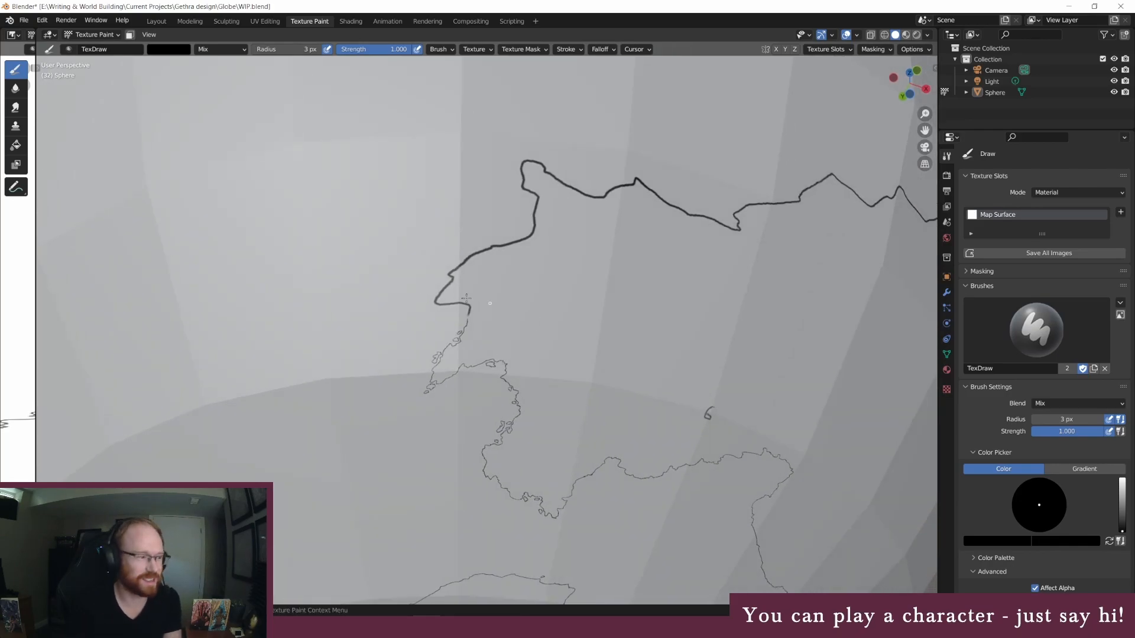
Step: Enlarge the flat Map Surface image to examine the full map and the southern coastlines, and restore the large globe view
drag(37, 299, 924, 350)
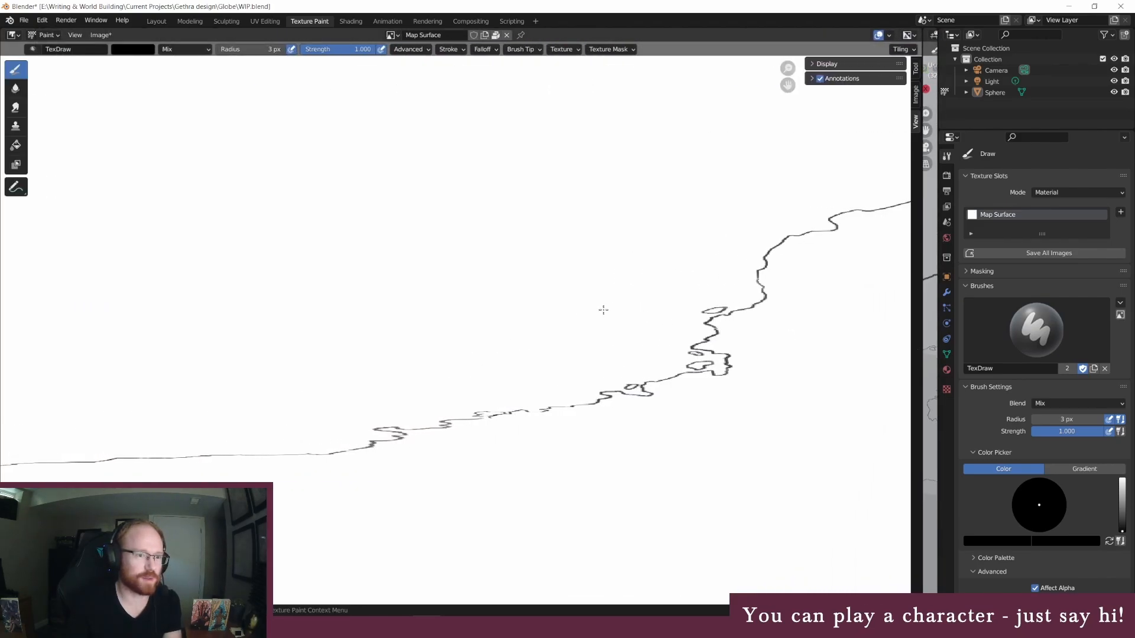
scroll(601, 308, down, 4)
middle_drag(584, 264, 347, 423)
scroll(380, 411, down, 2)
middle_drag(534, 268, 385, 397)
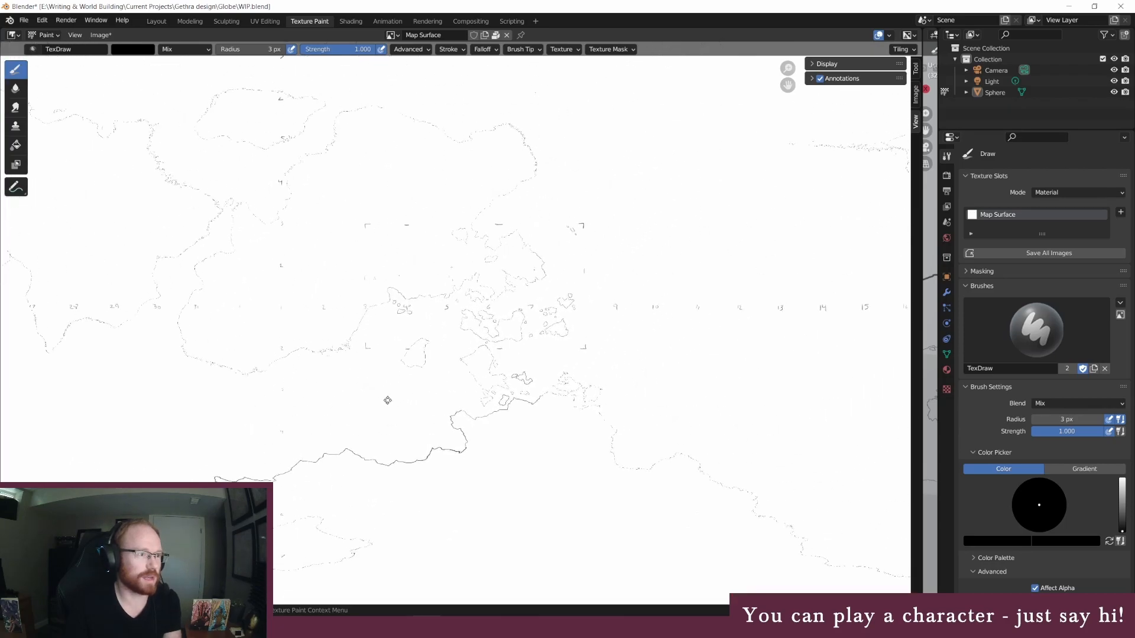
scroll(394, 391, down, 1)
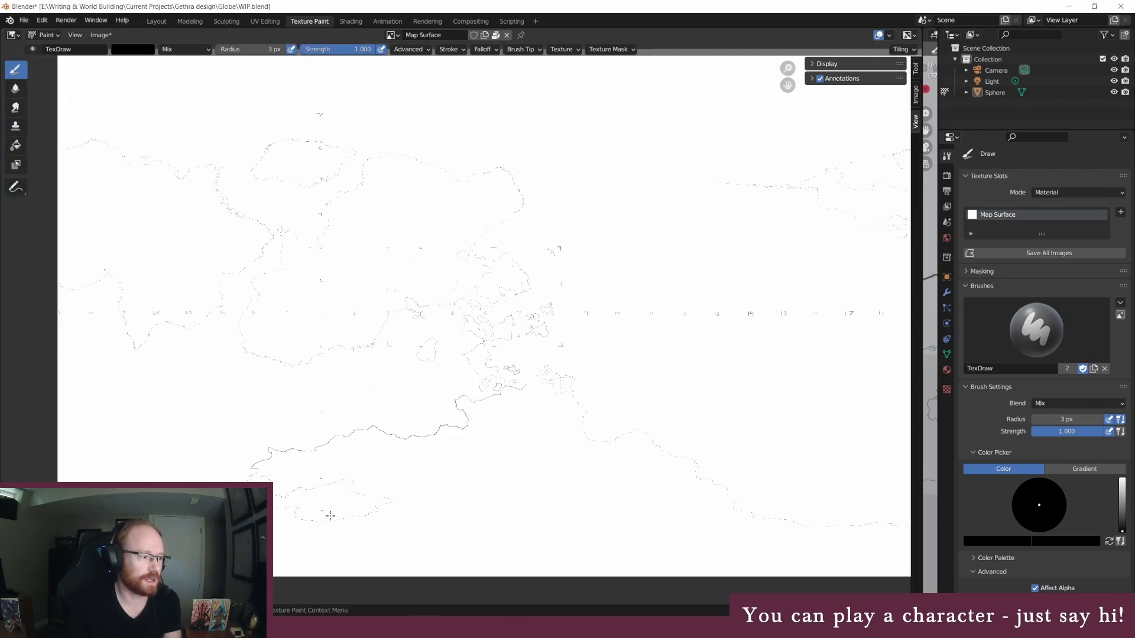
drag(921, 393, 304, 387)
drag(308, 341, 916, 359)
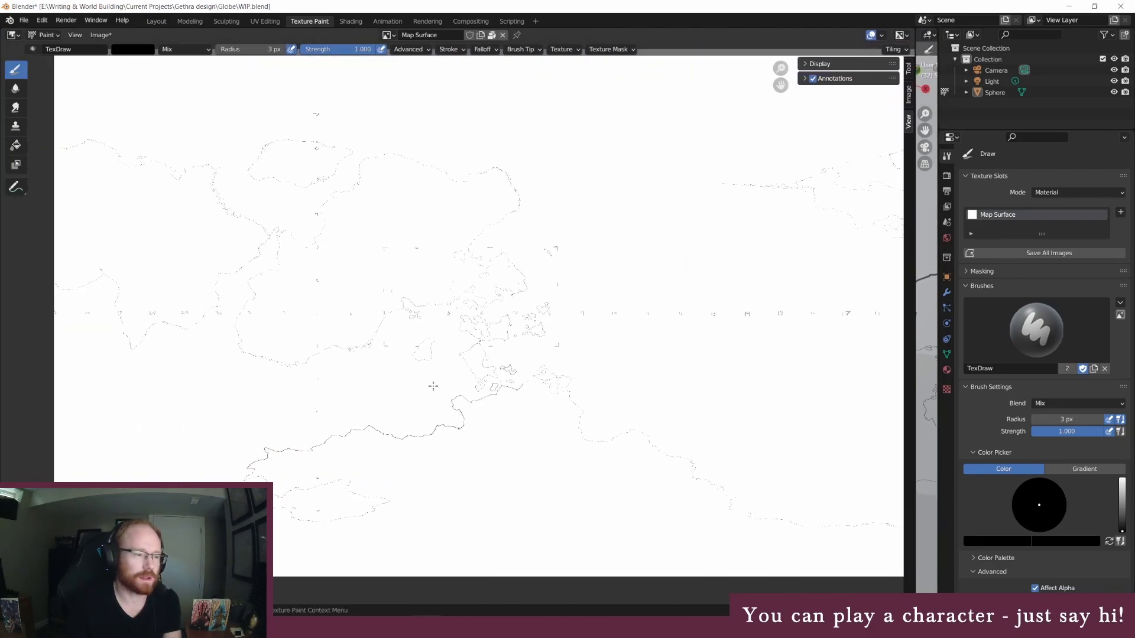
scroll(360, 467, up, 6)
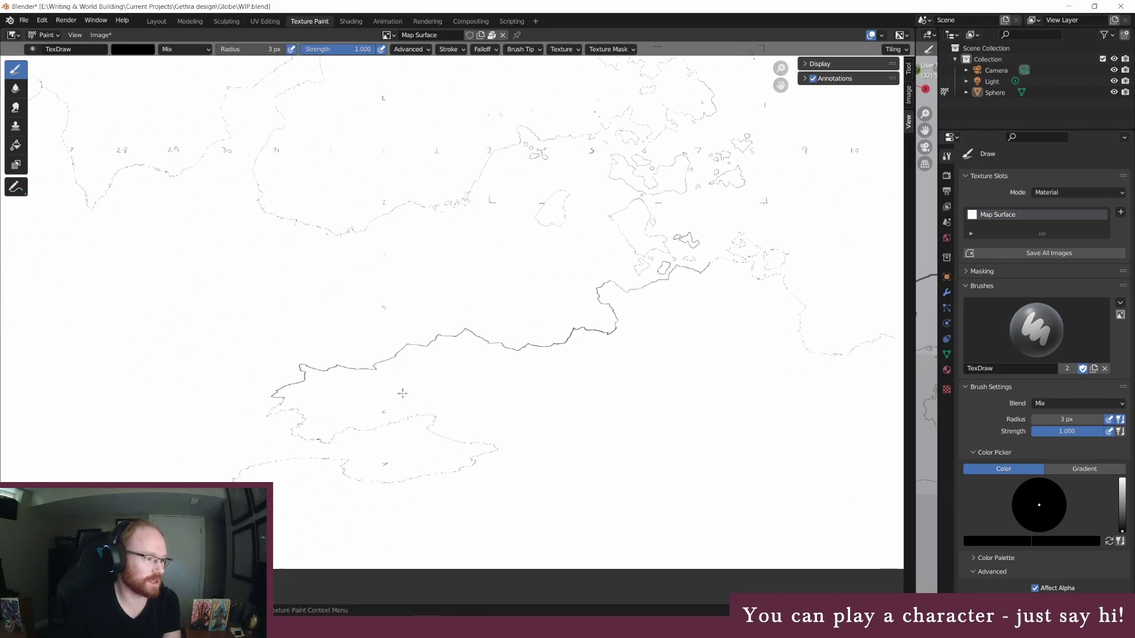
middle_drag(360, 467, 585, 214)
middle_drag(220, 376, 409, 394)
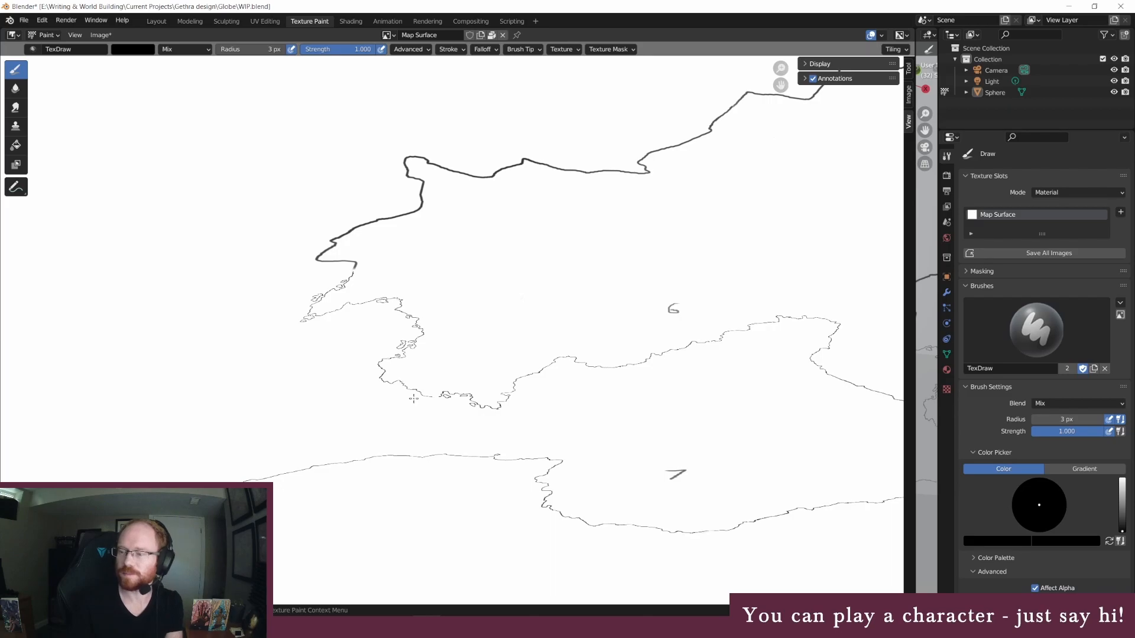
scroll(390, 349, down, 1)
scroll(580, 287, down, 4)
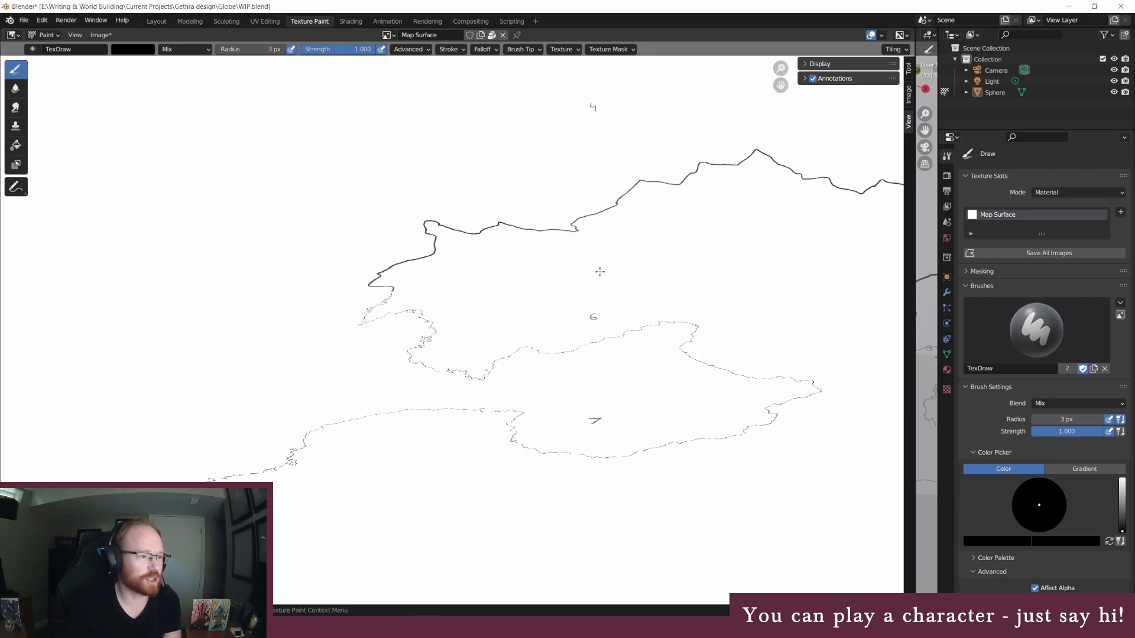
middle_drag(688, 233, 474, 347)
scroll(478, 345, down, 1)
middle_drag(613, 244, 574, 322)
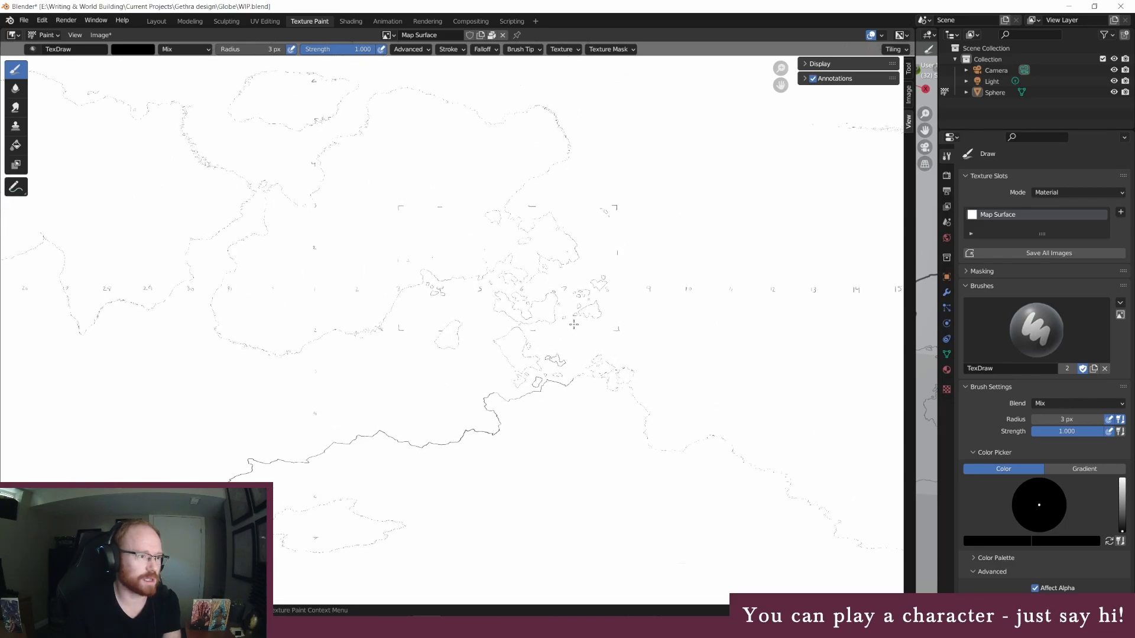
scroll(540, 315, down, 1)
middle_drag(572, 251, 489, 276)
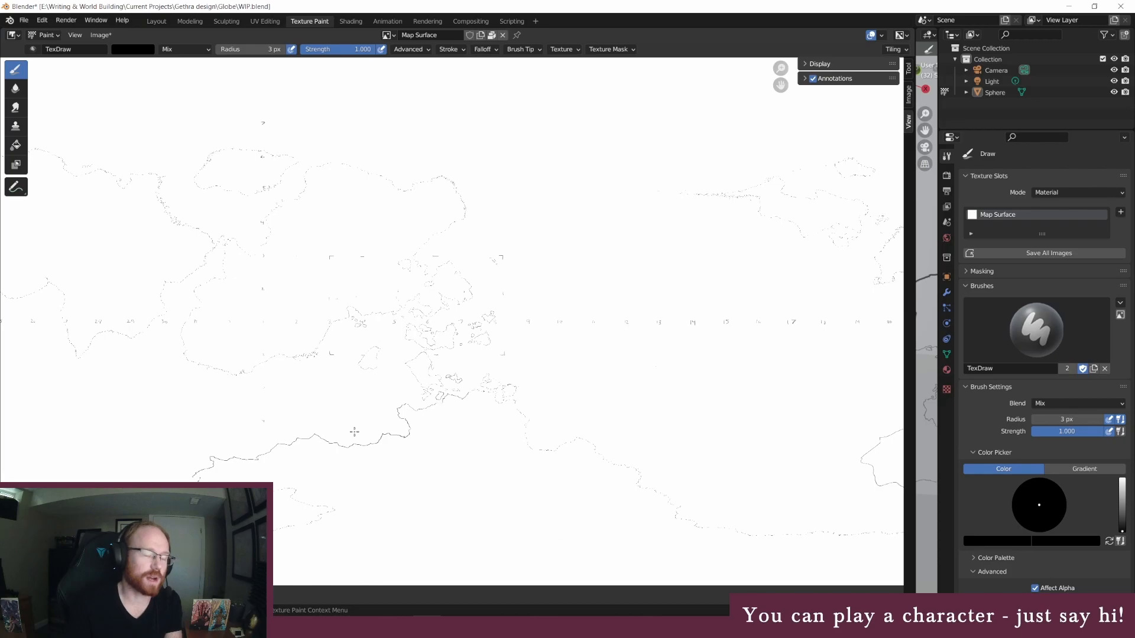
drag(916, 355, 36, 357)
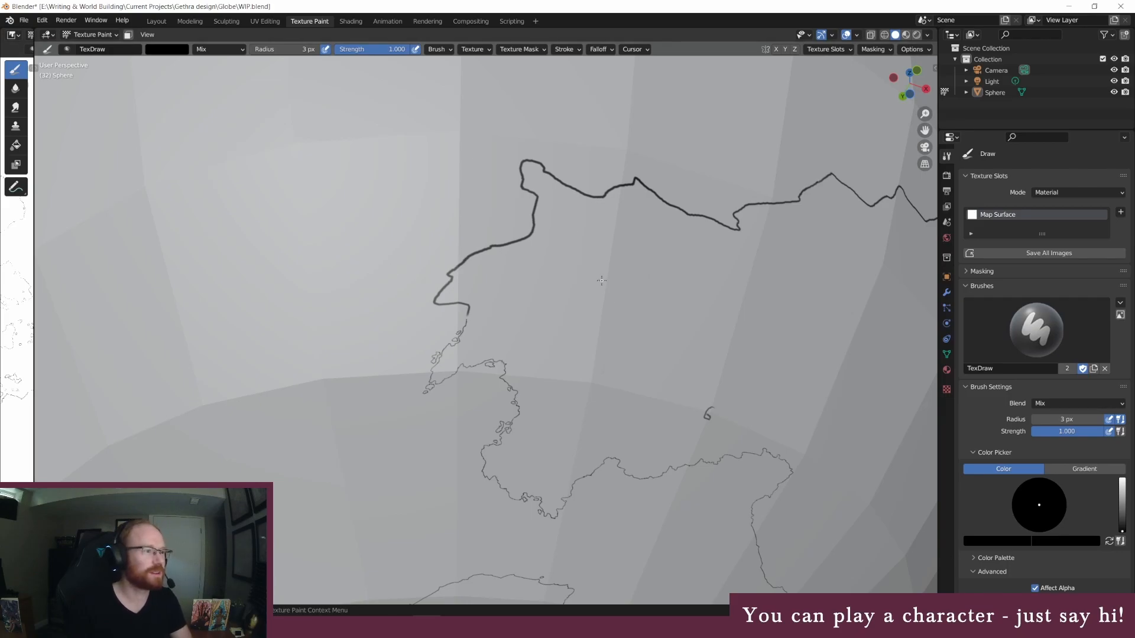
Step: Examine the remaining thick coastline on the globe, from its eastern stretch back to the bend above the detailed peninsula
scroll(593, 299, down, 4)
middle_drag(593, 299, 445, 341)
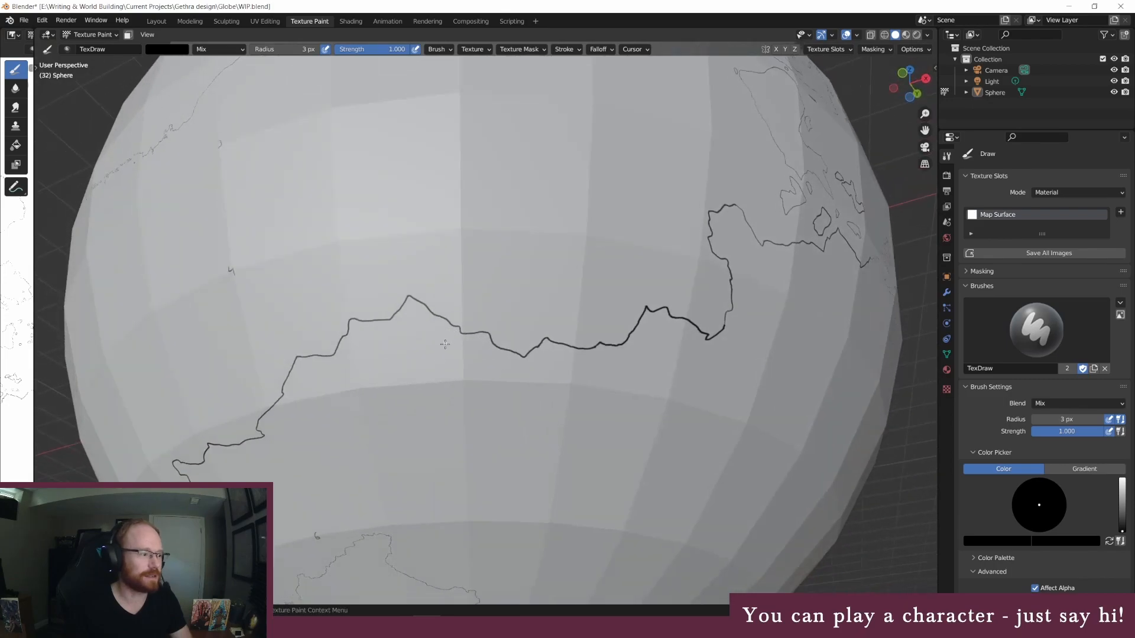
middle_drag(420, 397, 398, 361)
scroll(314, 283, up, 1)
middle_drag(278, 236, 299, 248)
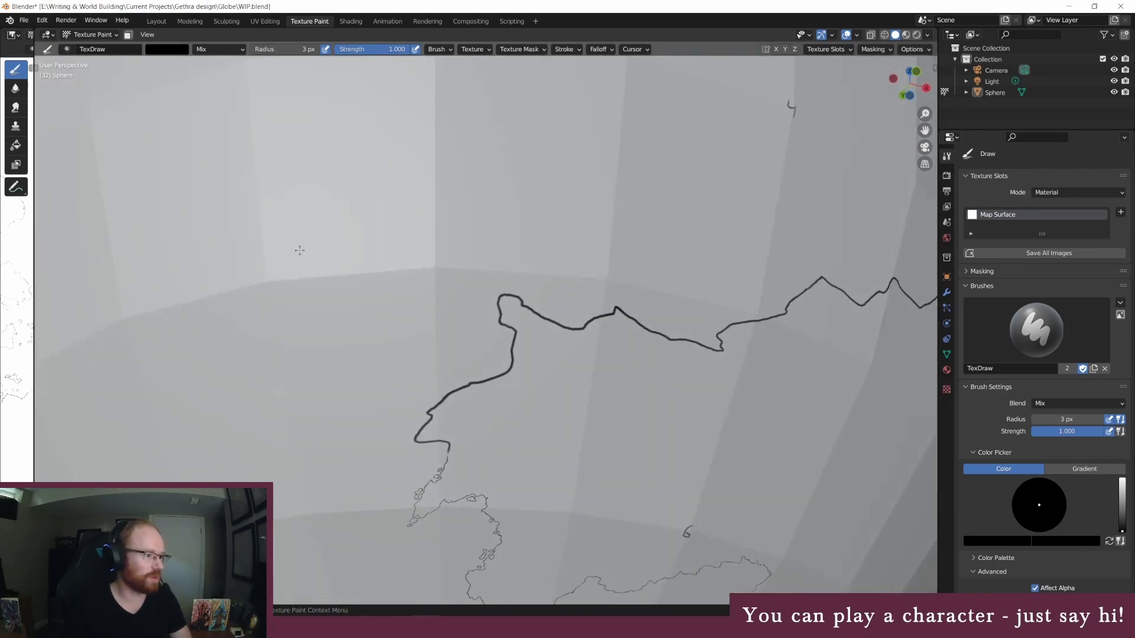
scroll(457, 491, up, 1)
mouse_move(457, 490)
middle_down()
mouse_move(456, 467)
mouse_move(465, 487)
middle_up()
middle_drag(533, 445, 469, 436)
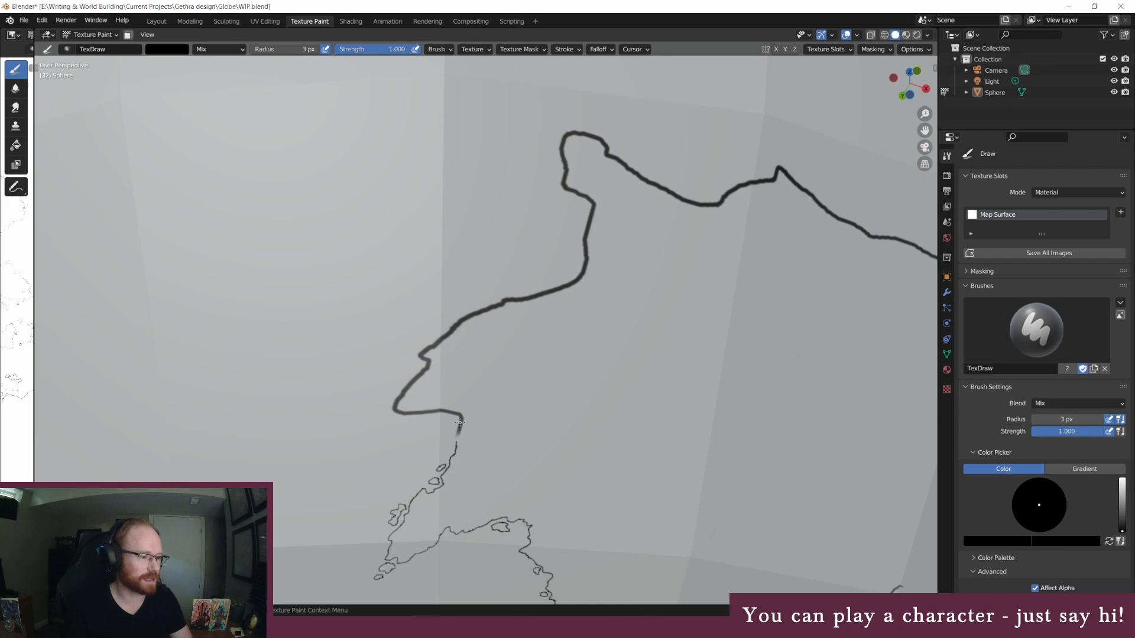
scroll(459, 422, up, 4)
scroll(491, 443, down, 4)
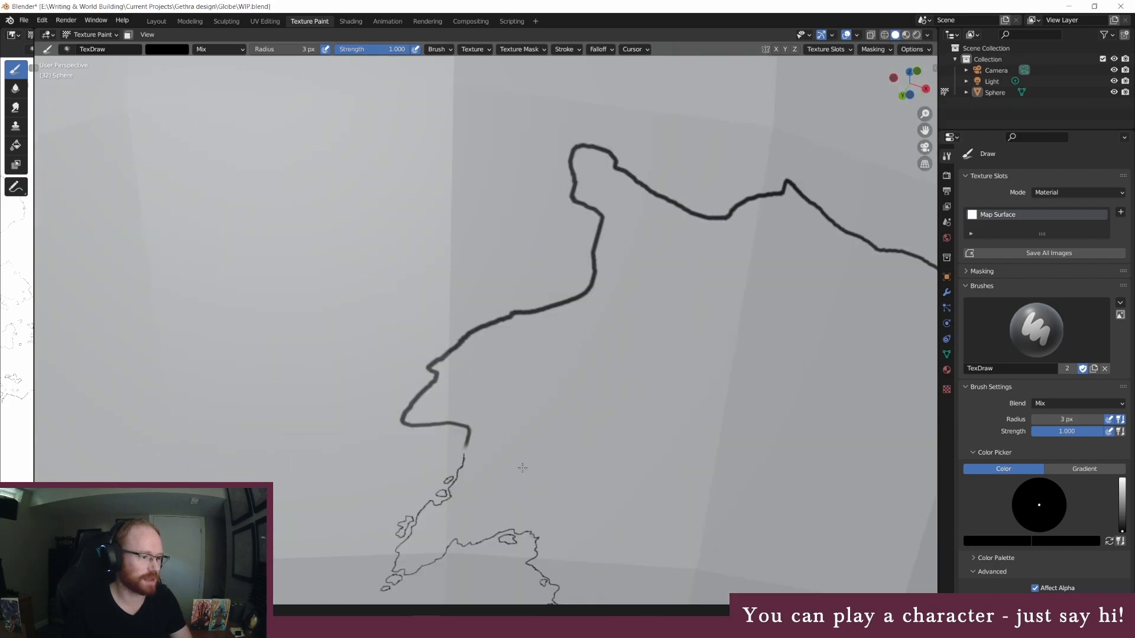
middle_drag(523, 468, 598, 386)
scroll(598, 385, up, 3)
scroll(721, 408, down, 4)
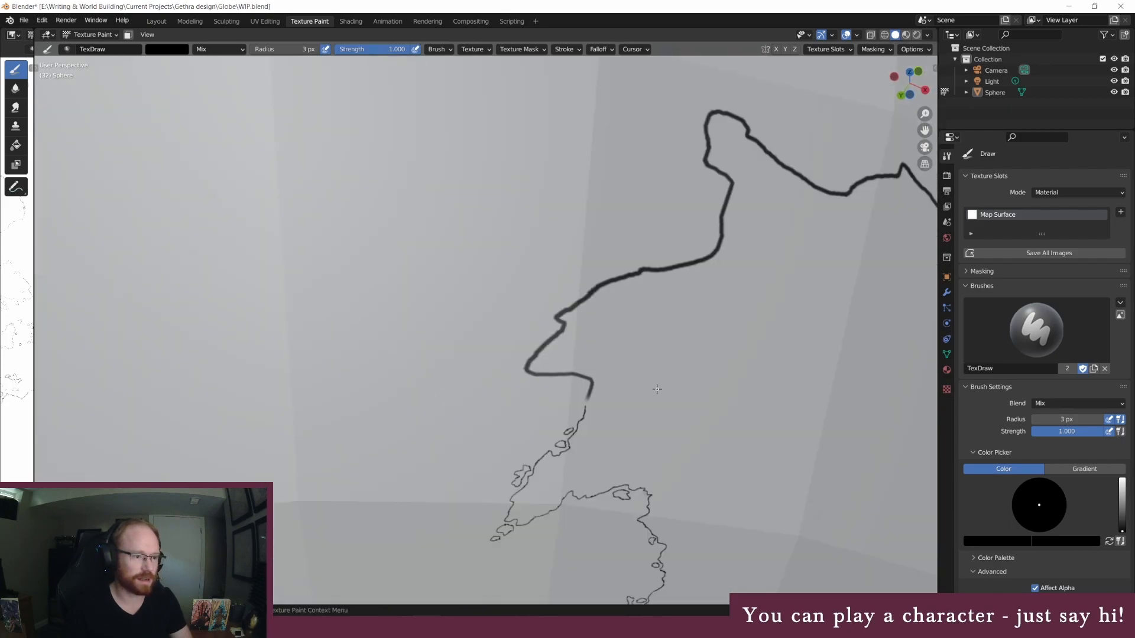
Step: Erase the thick coastline above the detailed peninsula with a white 45 px brush, leaving short fragments at its bends as guides
scroll(653, 388, up, 2)
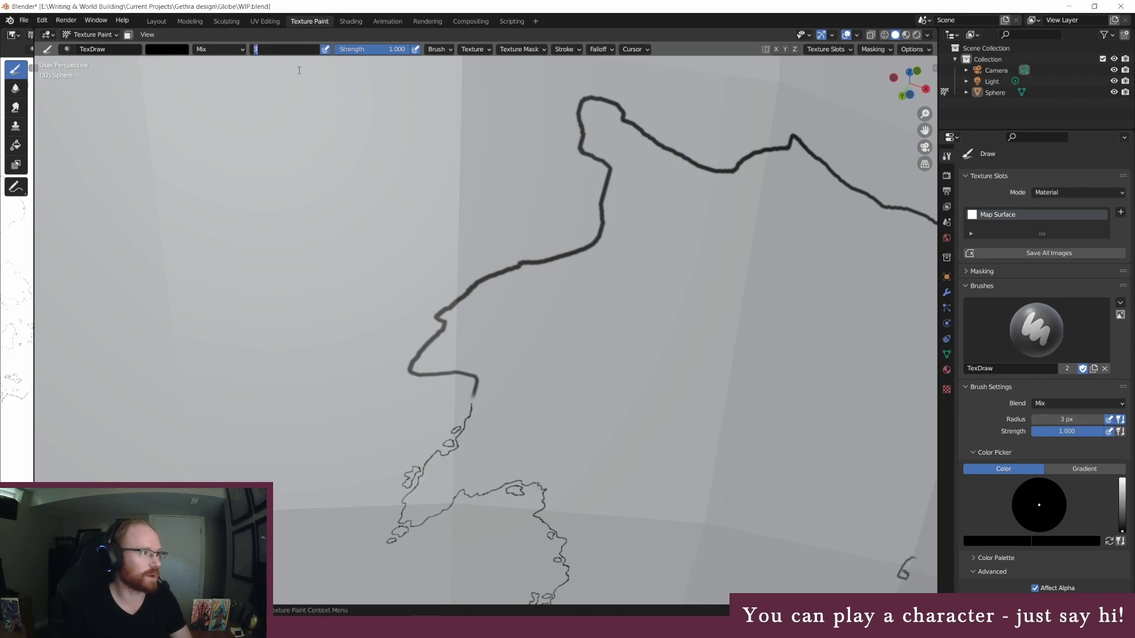
text(45)
key(Return)
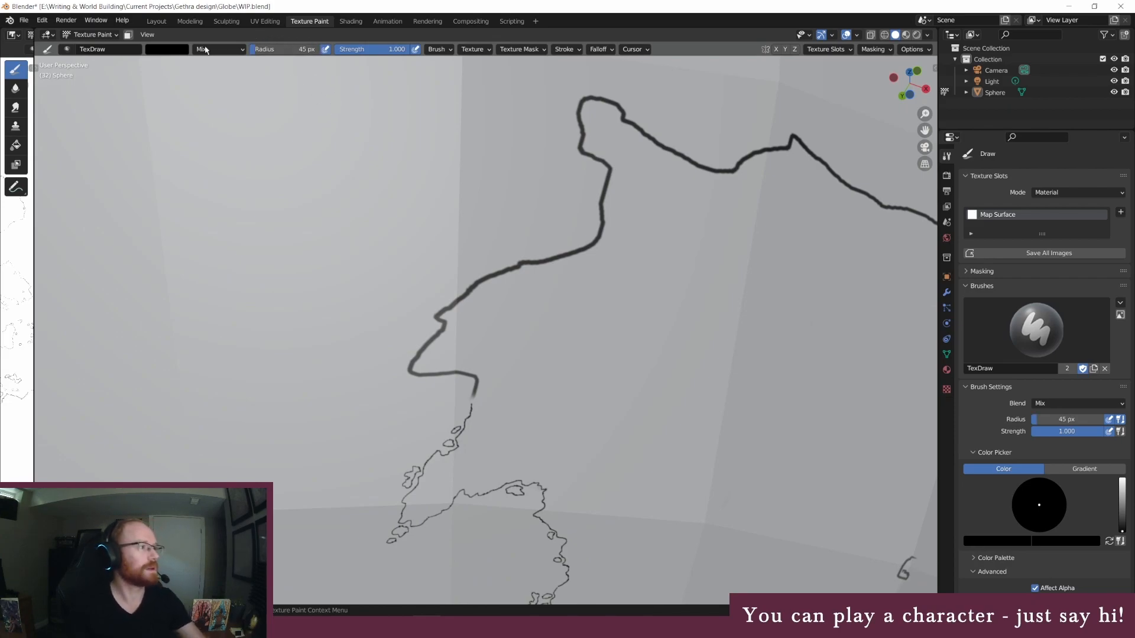
middle_drag(256, 117, 475, 310)
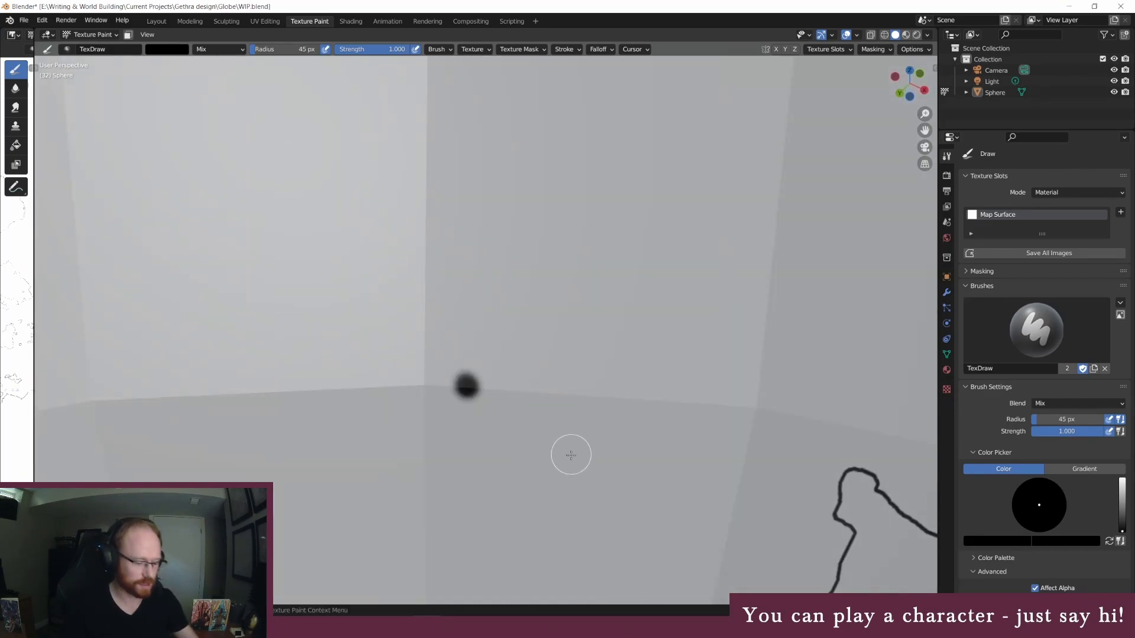
key(ctrl+z)
mouse_move(625, 500)
middle_down()
mouse_move(610, 464)
mouse_move(393, 258)
middle_up()
click(181, 52)
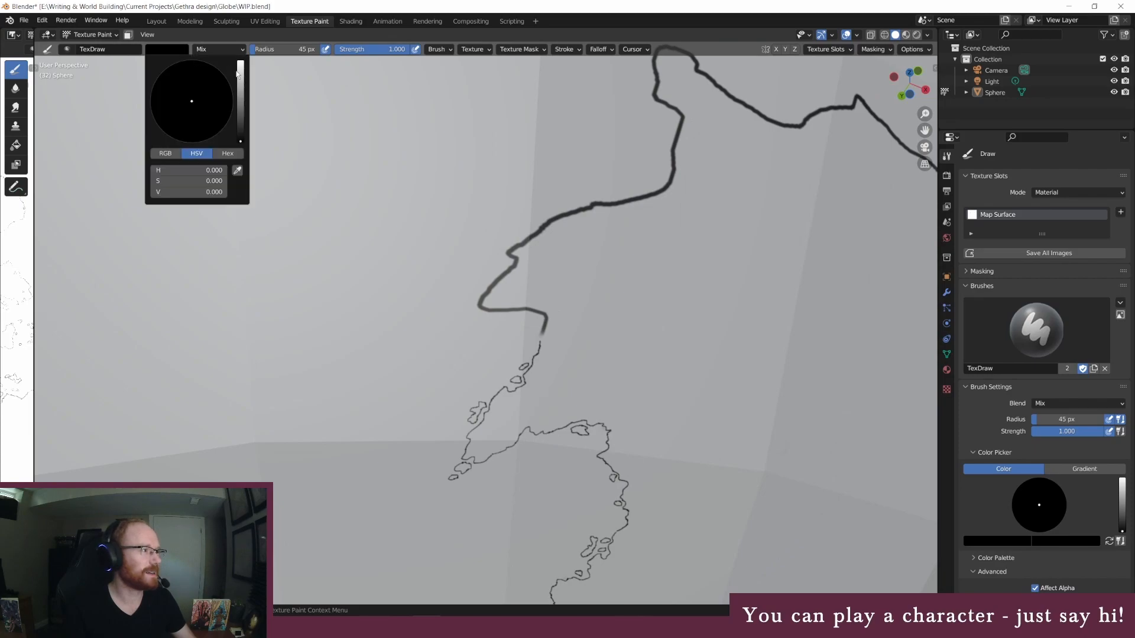
drag(242, 75, 241, 60)
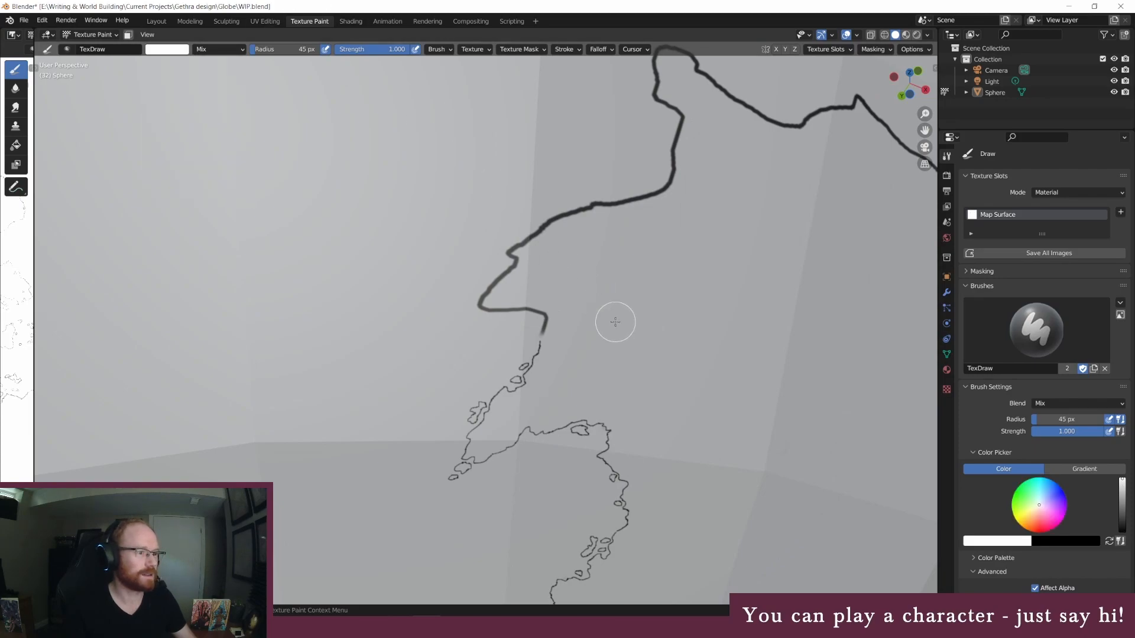
scroll(609, 308, up, 8)
middle_drag(745, 204, 738, 211)
scroll(607, 303, down, 8)
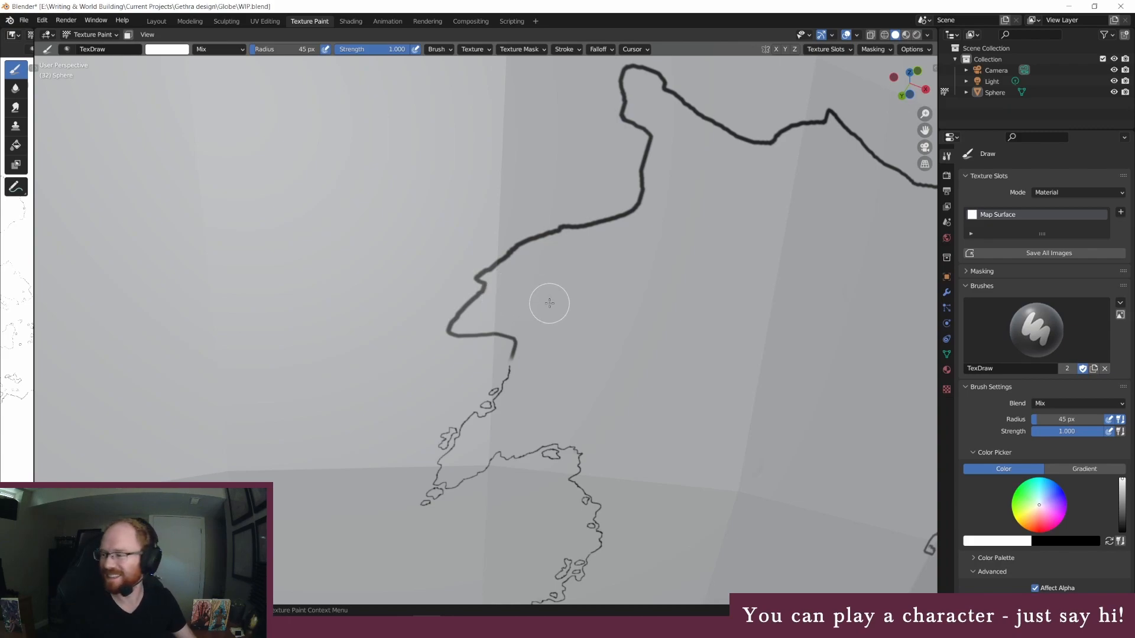
mouse_move(491, 271)
mouse_down()
mouse_move(499, 253)
mouse_move(547, 237)
mouse_up()
mouse_move(484, 289)
mouse_down()
mouse_move(459, 317)
mouse_move(471, 337)
mouse_move(494, 337)
mouse_move(469, 337)
mouse_up()
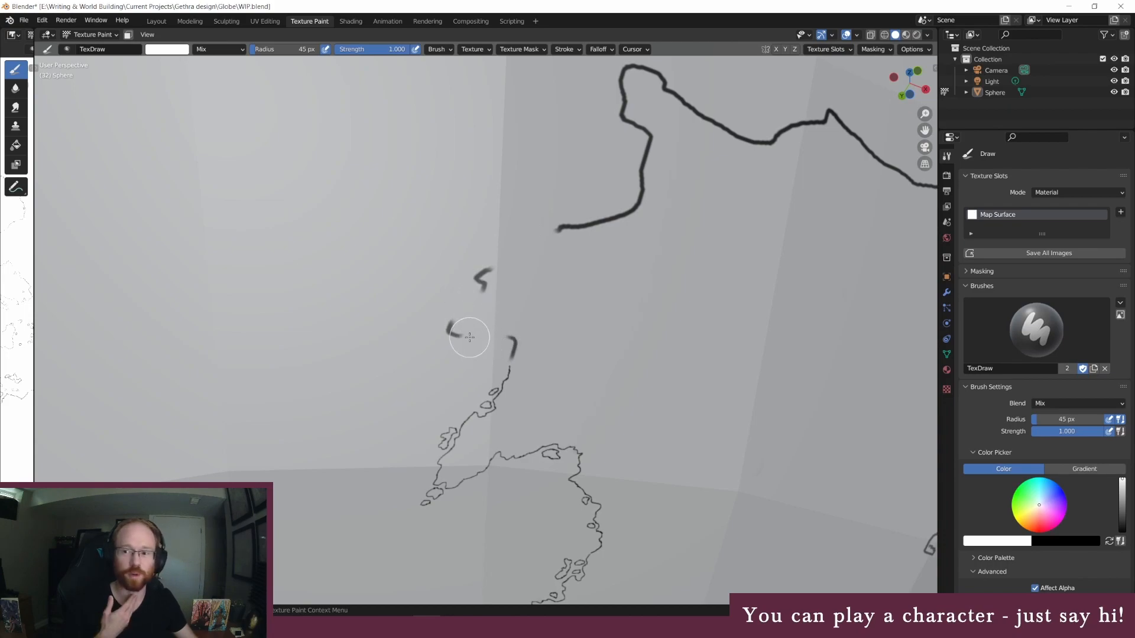
mouse_move(578, 225)
mouse_down()
mouse_move(641, 203)
mouse_move(603, 213)
mouse_up()
Step: Draw a thin jagged coastline with a small island across the erased gap nearest the detailed peninsula, using a black 3 px brush
click(276, 52)
text(3)
key(Return)
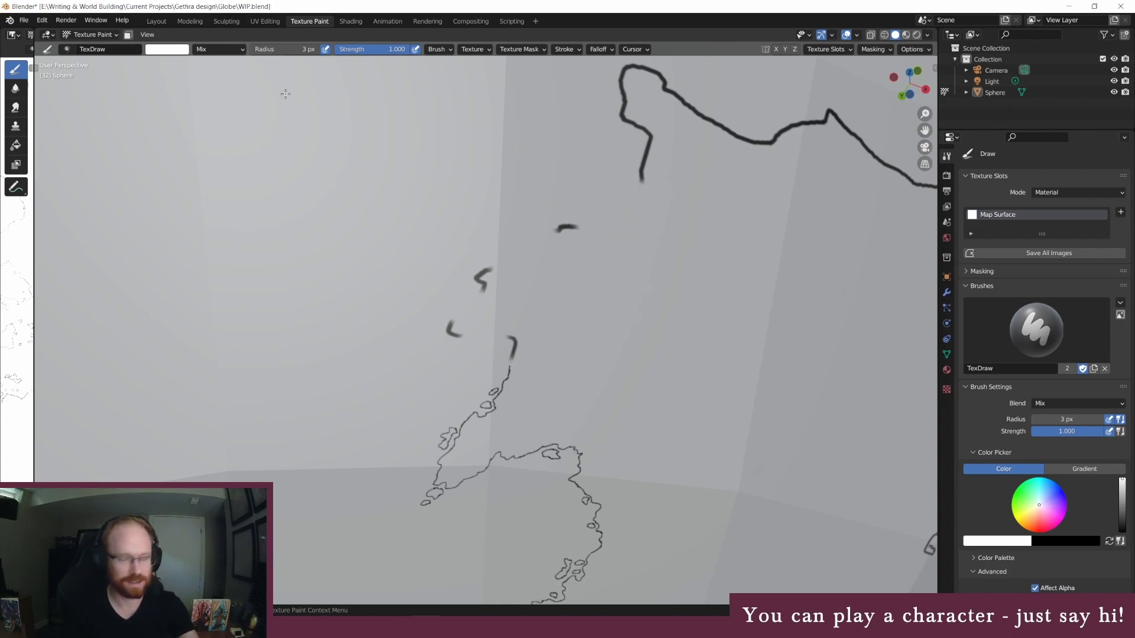
click(180, 50)
drag(239, 74, 240, 141)
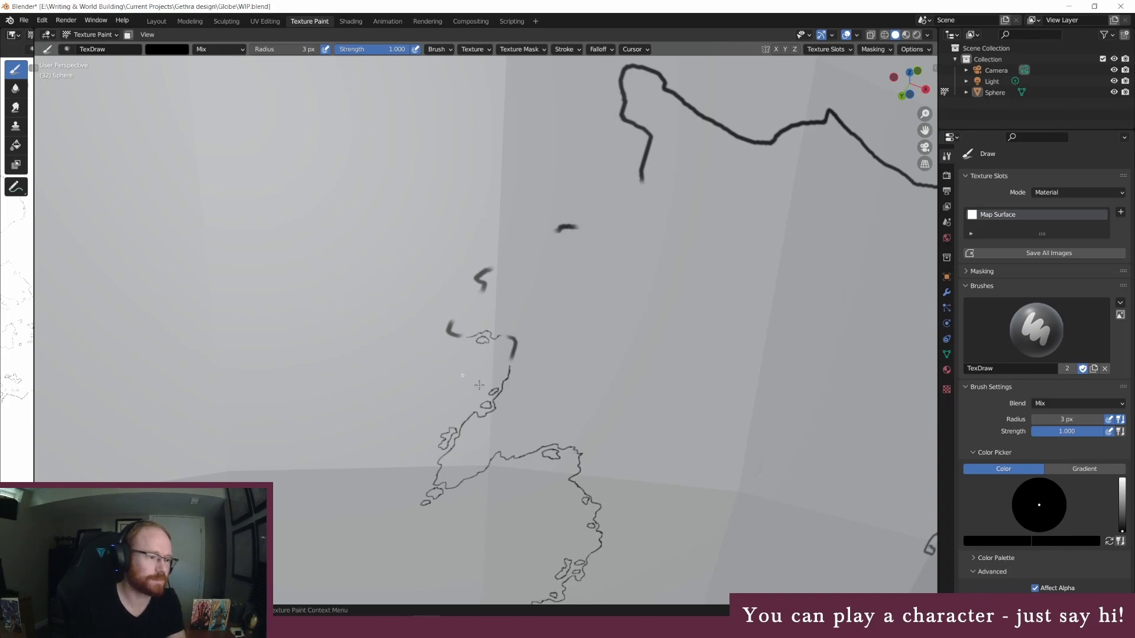
Step: Switch to Photoshop to examine the tectonic plates and volcano zones around the coastlines, and return to the globe in Blender
scroll(465, 376, down, 4)
middle_drag(462, 349, 479, 327)
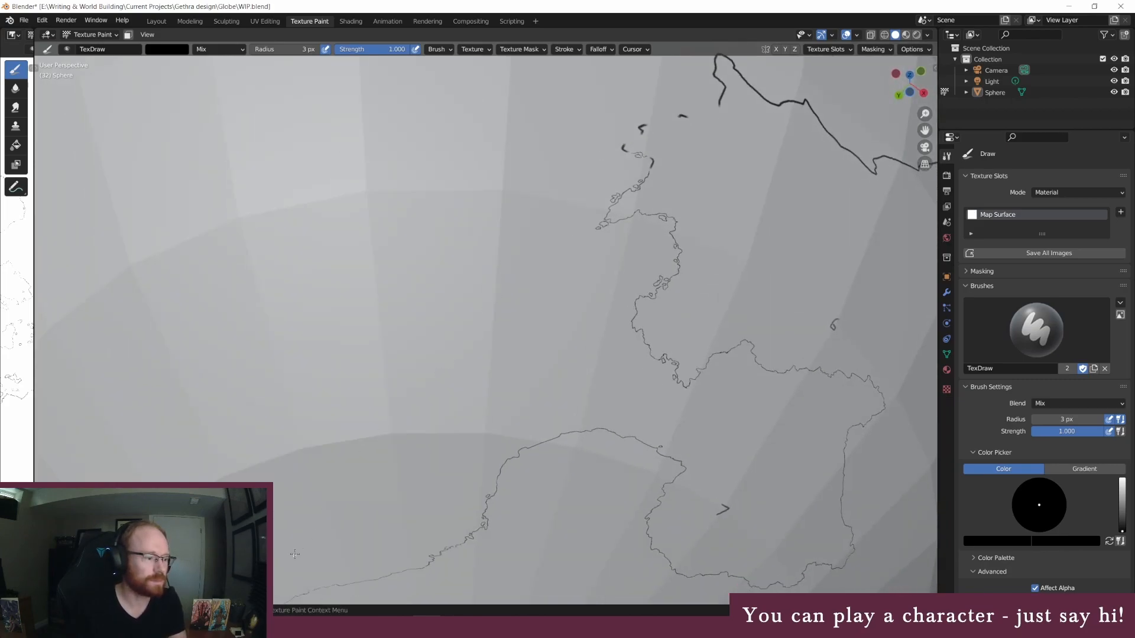
mouse_move(231, 627)
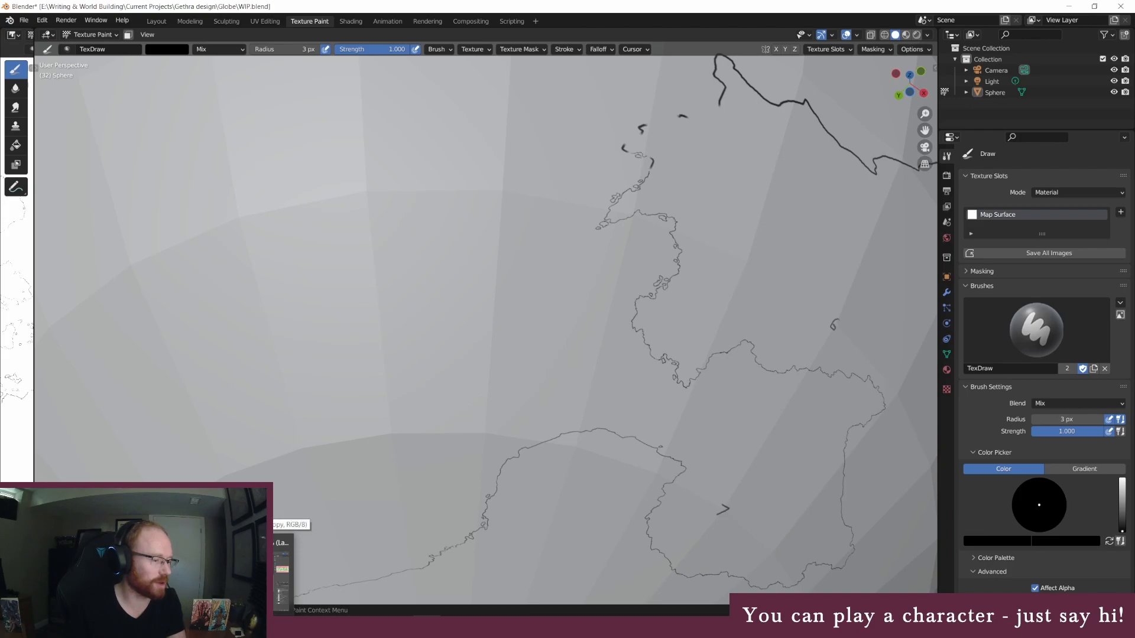
click(237, 576)
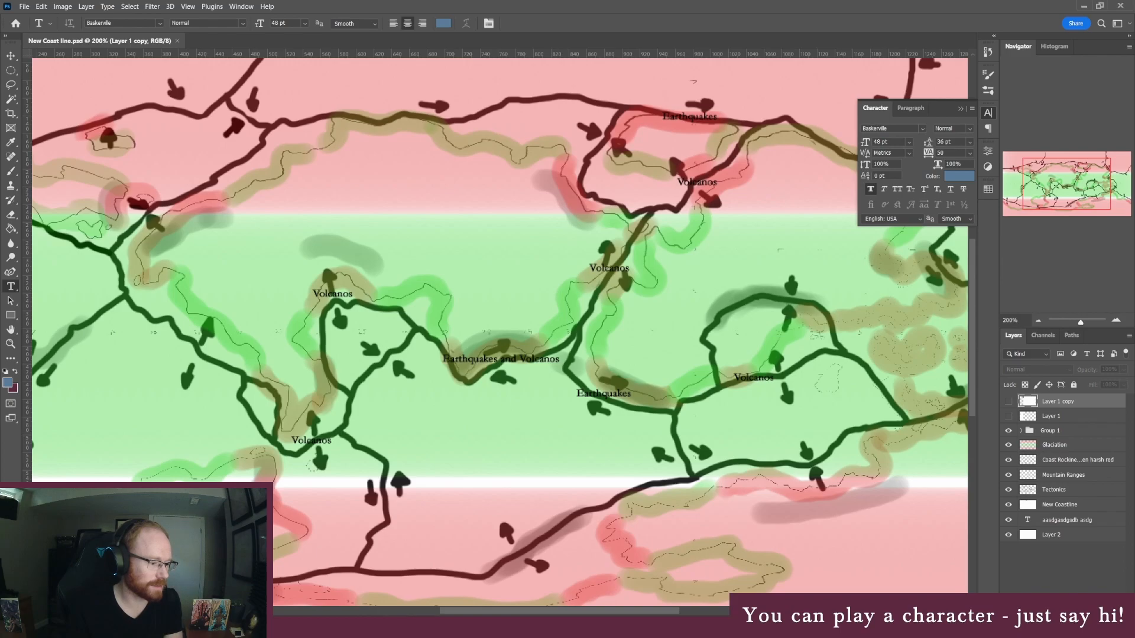
click(447, 594)
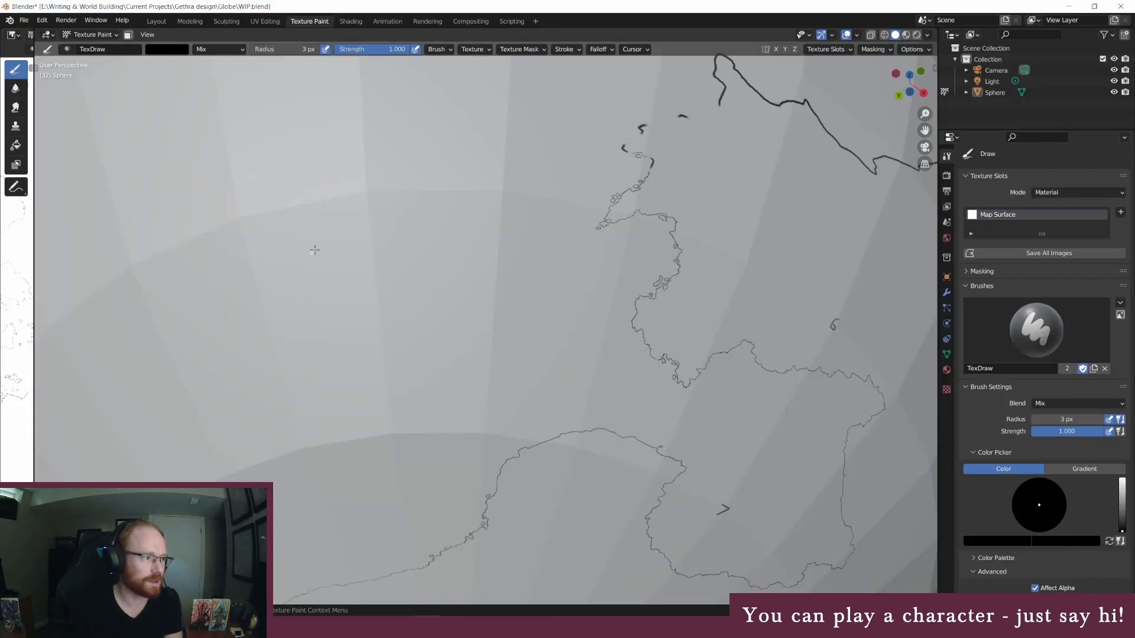
Step: Draw a sparse chain of small island outlines in the open sea off the peninsula's tip
scroll(343, 249, up, 4)
scroll(290, 195, up, 3)
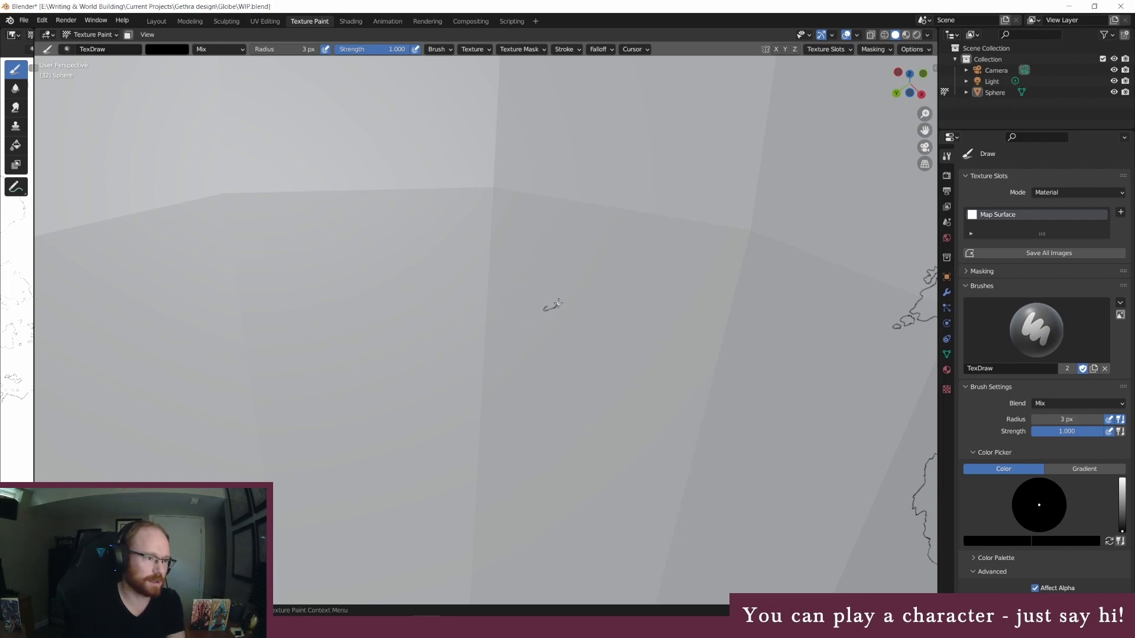
drag(565, 300, 574, 296)
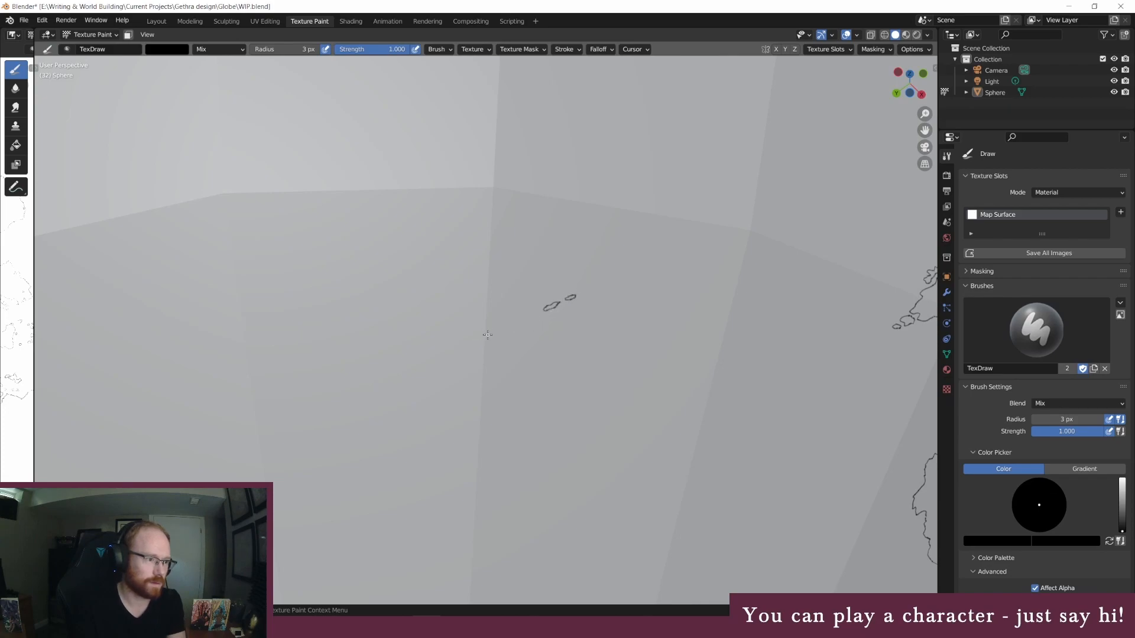
drag(476, 335, 483, 339)
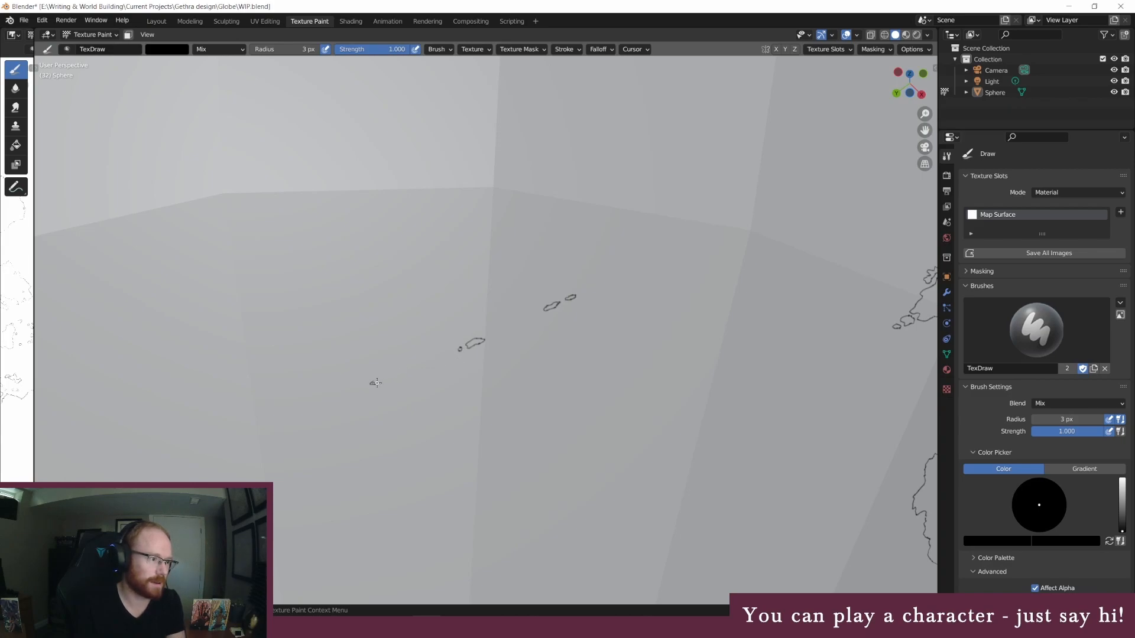
drag(375, 381, 377, 377)
scroll(376, 381, down, 3)
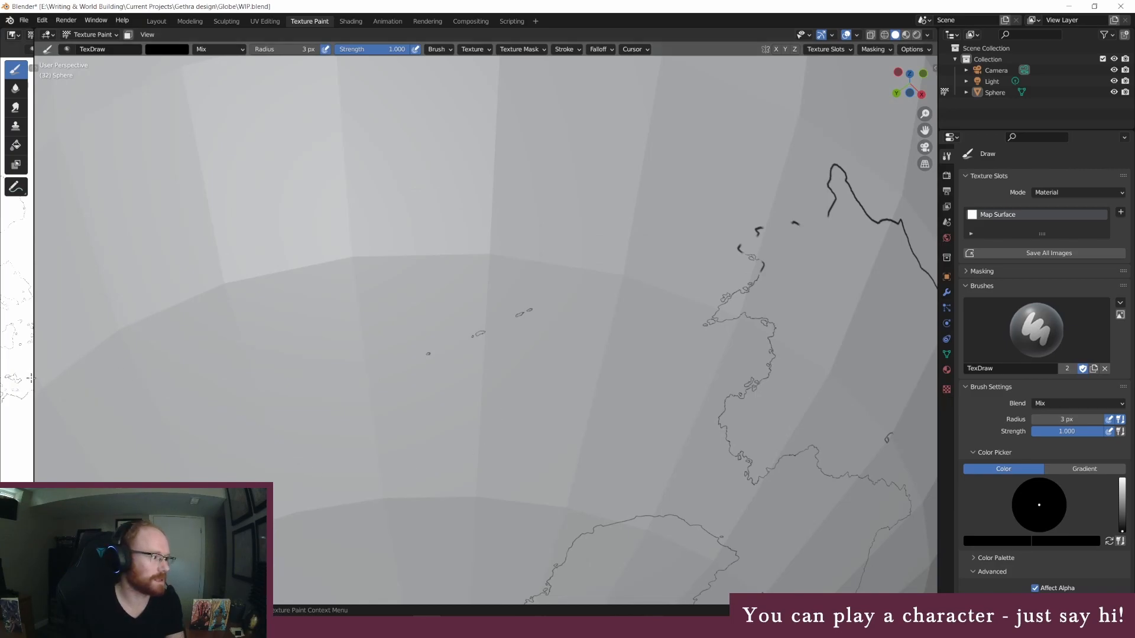
Step: Enlarge the flat Map Surface image and examine the new island chain and the partly erased coastline next to the peninsula
drag(36, 389, 928, 402)
scroll(253, 423, up, 2)
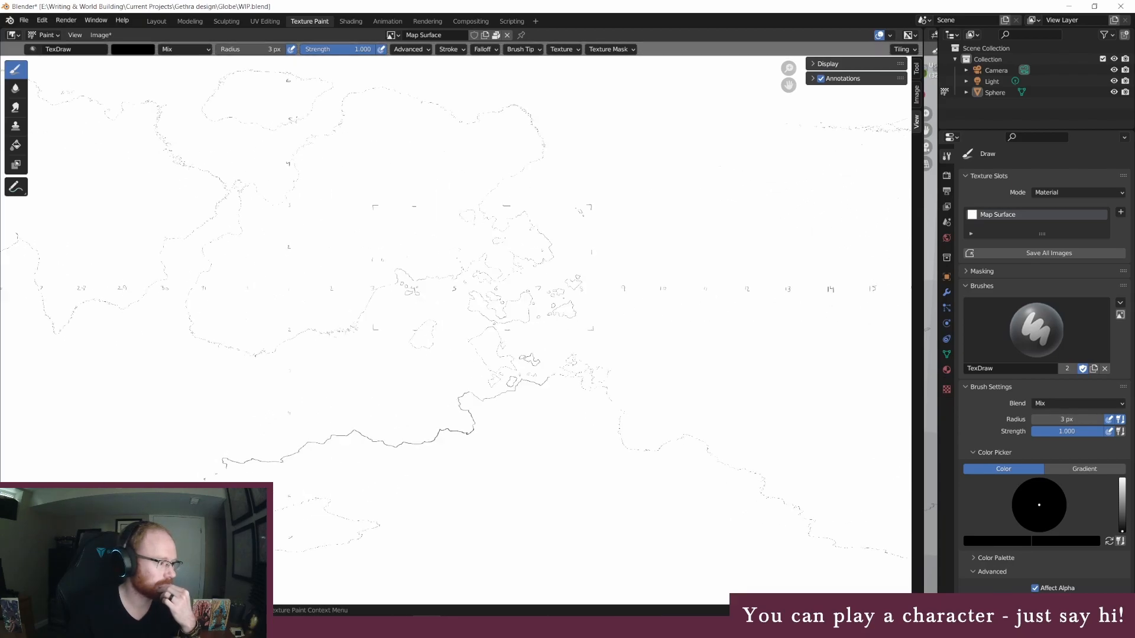
scroll(253, 423, up, 5)
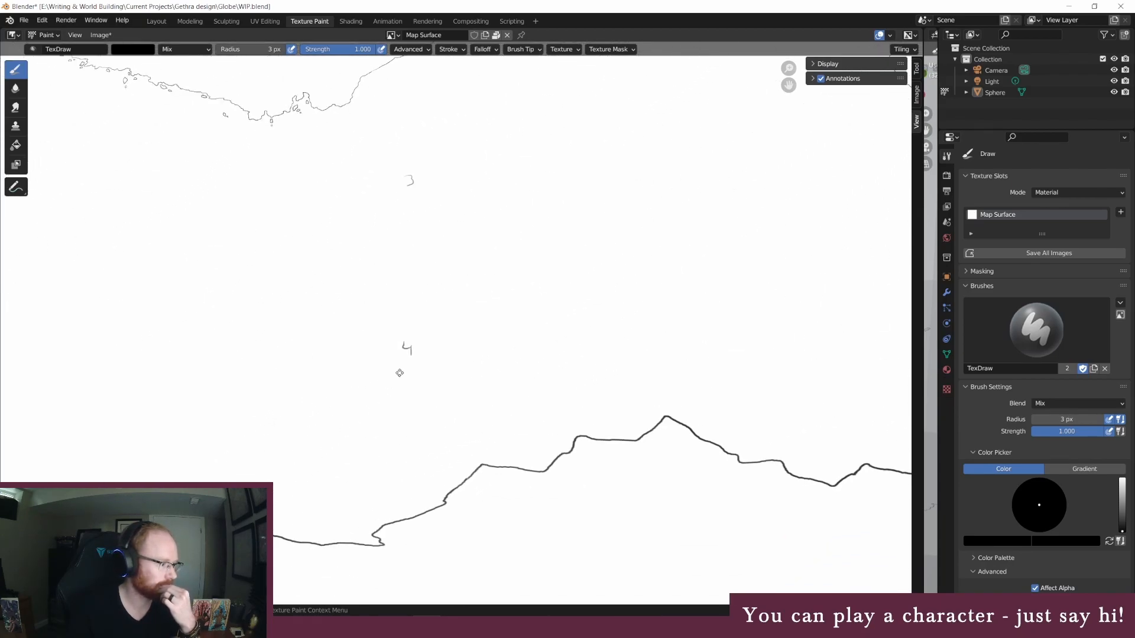
middle_drag(182, 563, 442, 397)
middle_drag(248, 456, 423, 405)
scroll(423, 404, down, 2)
scroll(418, 409, up, 1)
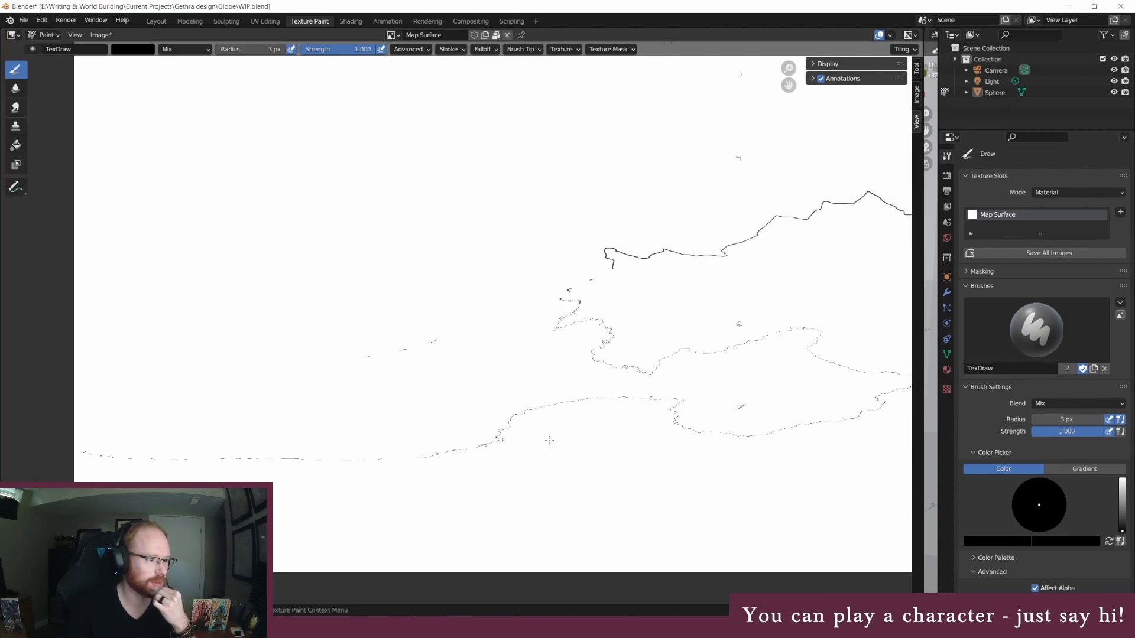
Step: Check the southern plate boundaries and coastlines on the Photoshop map, and return to Blender
key(alt+Tab)
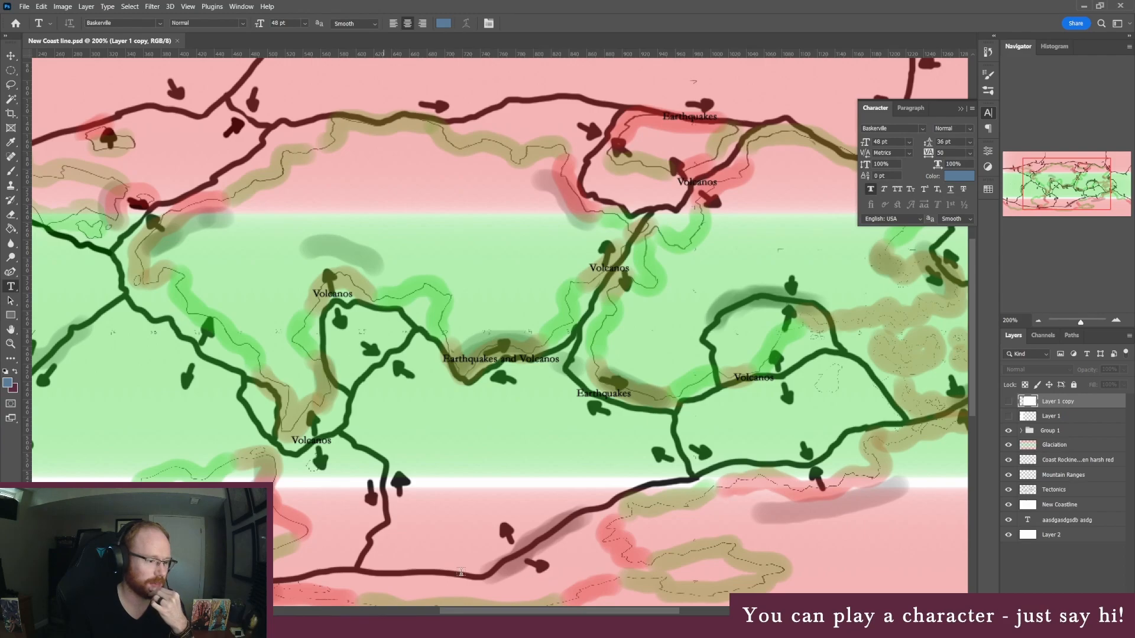
scroll(557, 554, down, 1)
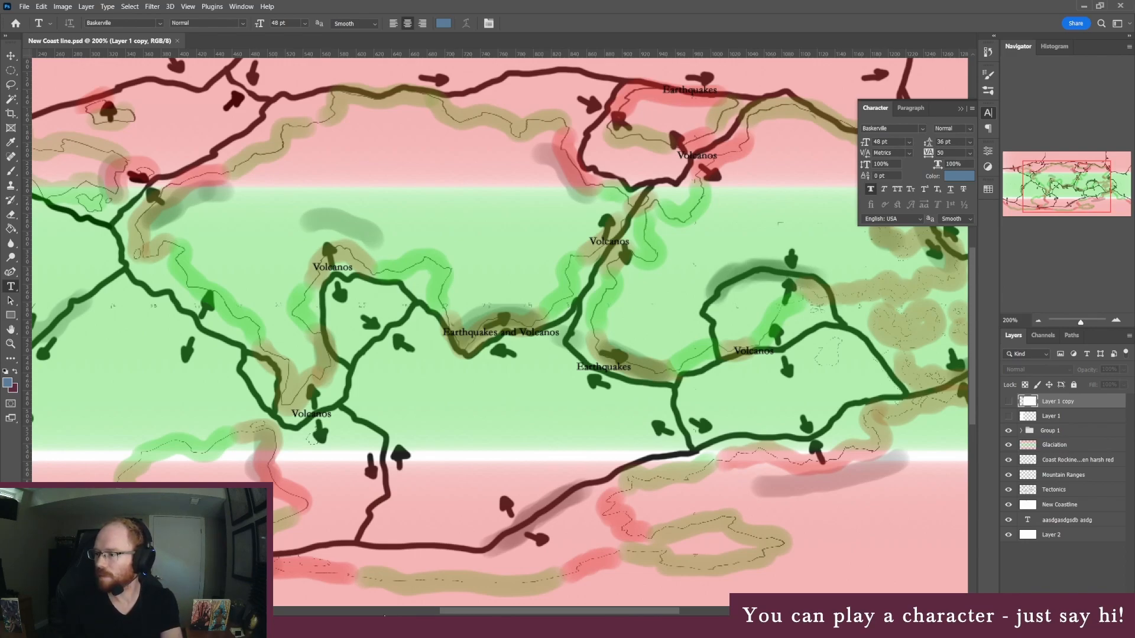
key(alt+Tab)
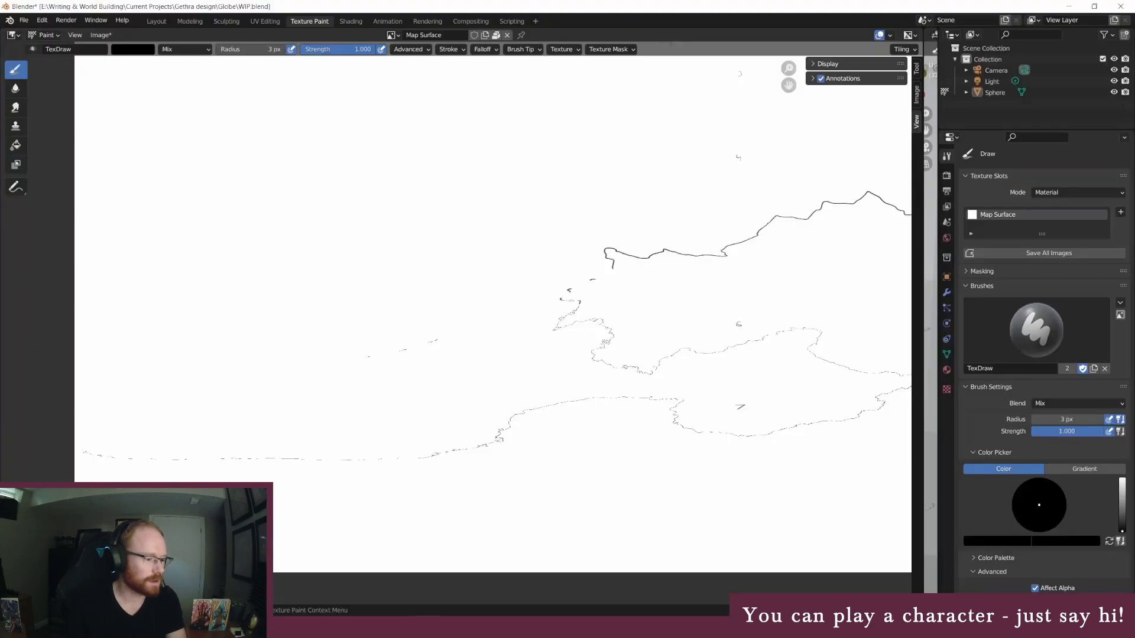
Step: Inspect the partly erased coastline fragments on the flat map up close, and restore the large globe view
scroll(705, 251, up, 2)
scroll(770, 222, up, 2)
middle_drag(849, 173, 515, 314)
scroll(664, 276, up, 1)
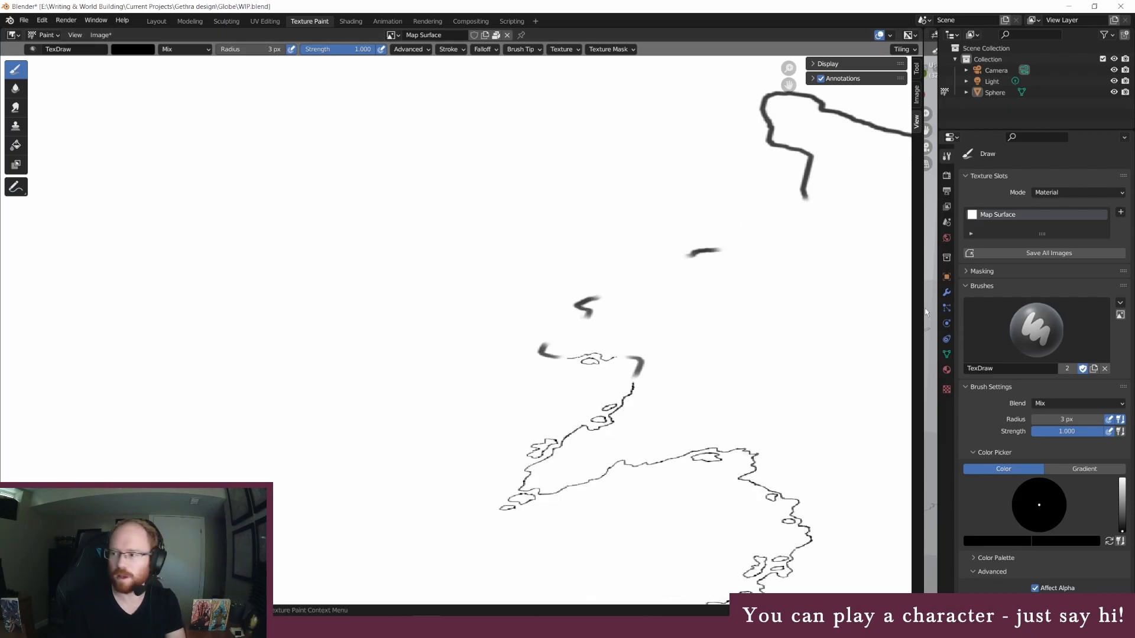
drag(922, 311, 36, 313)
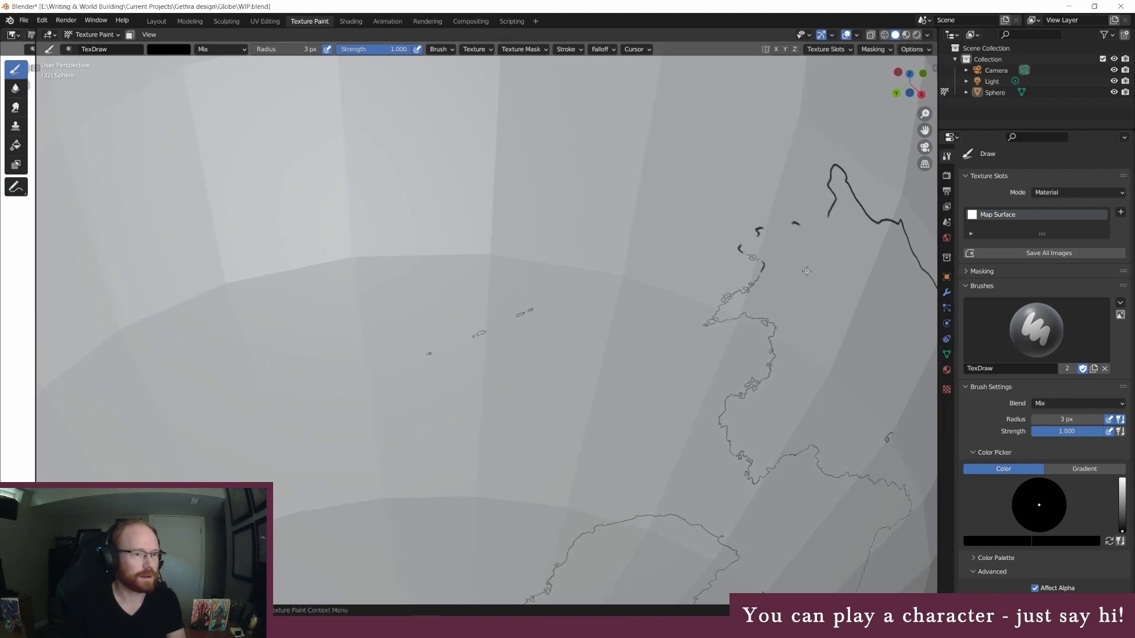
Step: Examine the new island chain, the thin redrawn stretch and the remaining thick coastline fragments on the globe
scroll(823, 217, up, 9)
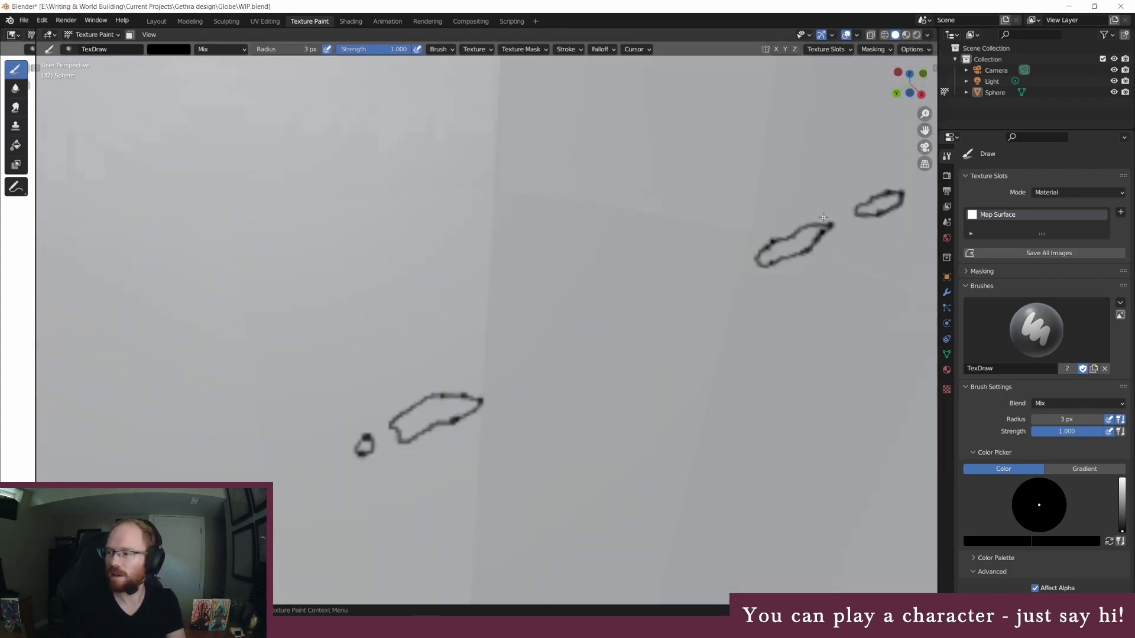
scroll(819, 224, down, 8)
middle_drag(740, 248, 709, 250)
scroll(708, 250, down, 3)
scroll(452, 183, up, 10)
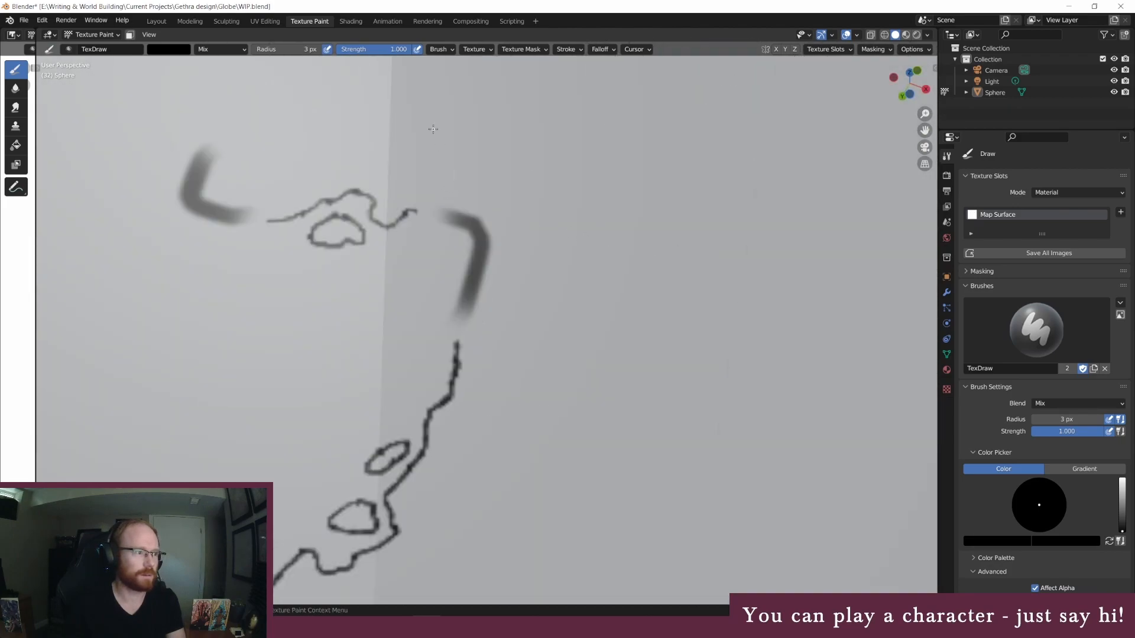
scroll(433, 140, down, 7)
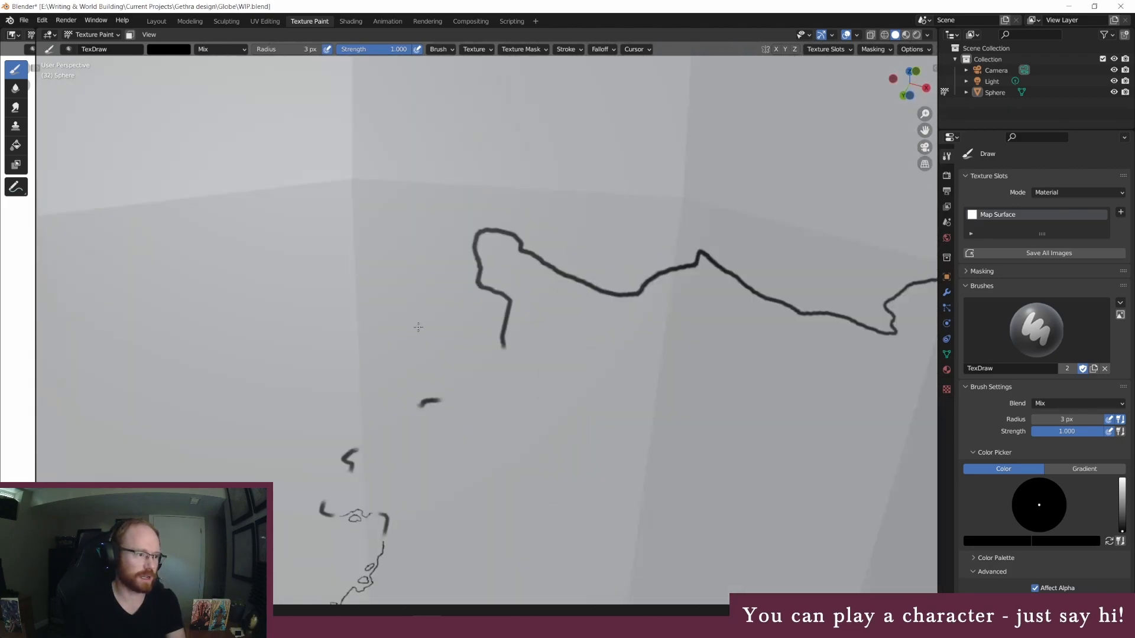
scroll(405, 292, up, 3)
click(184, 50)
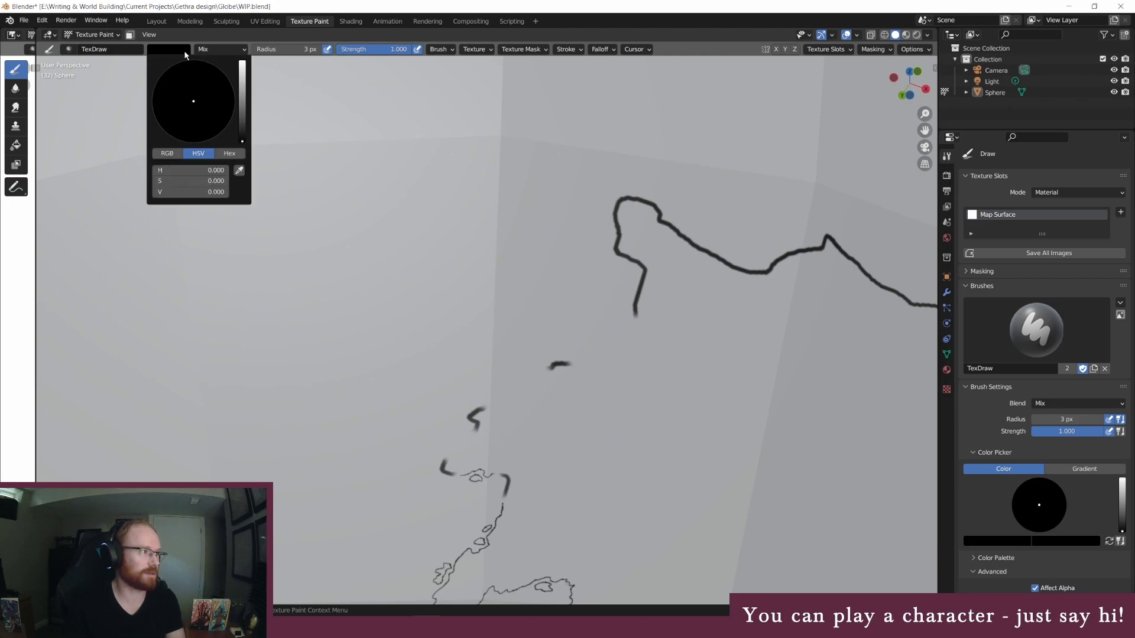
click(241, 65)
click(283, 49)
text(4)
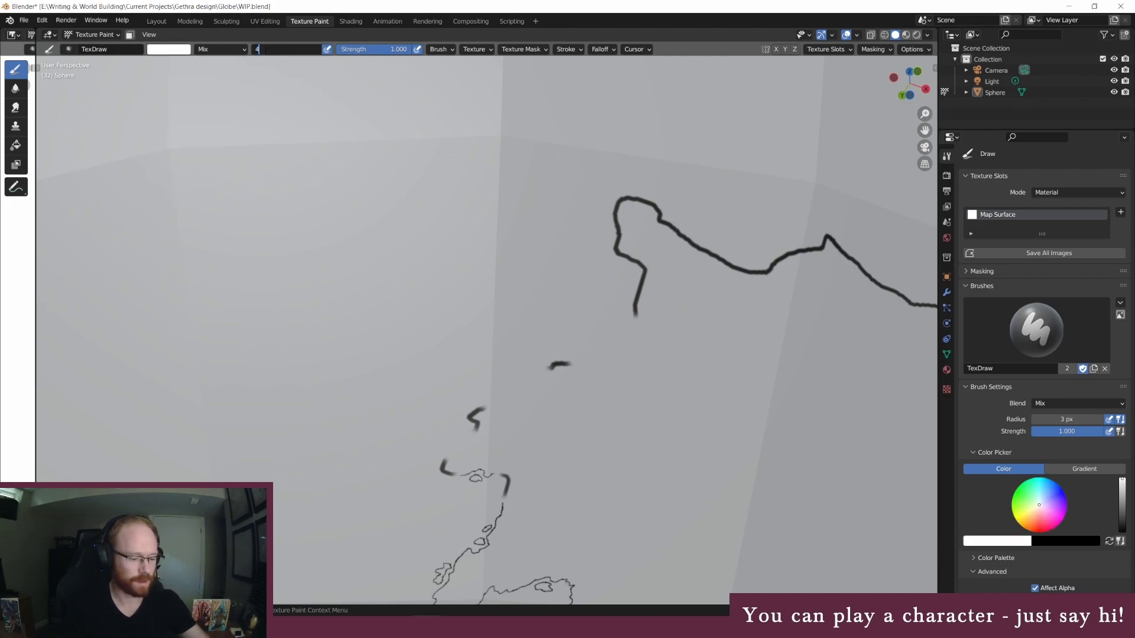
text(5)
key(Return)
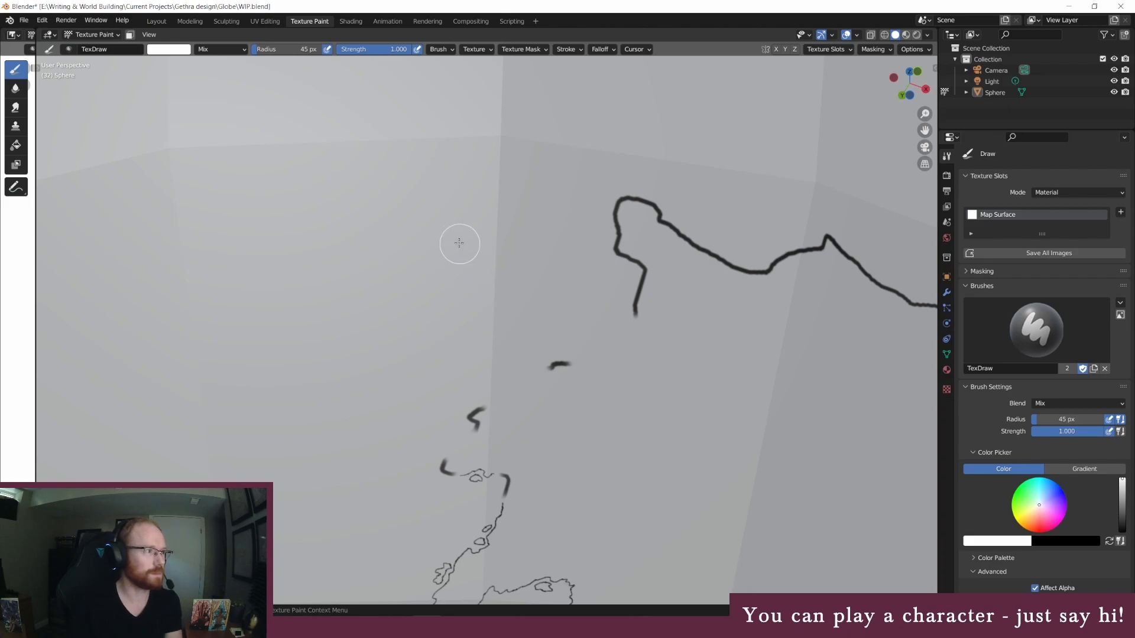
click(278, 49)
text(4)
key(BackSpace)
text(3)
key(Return)
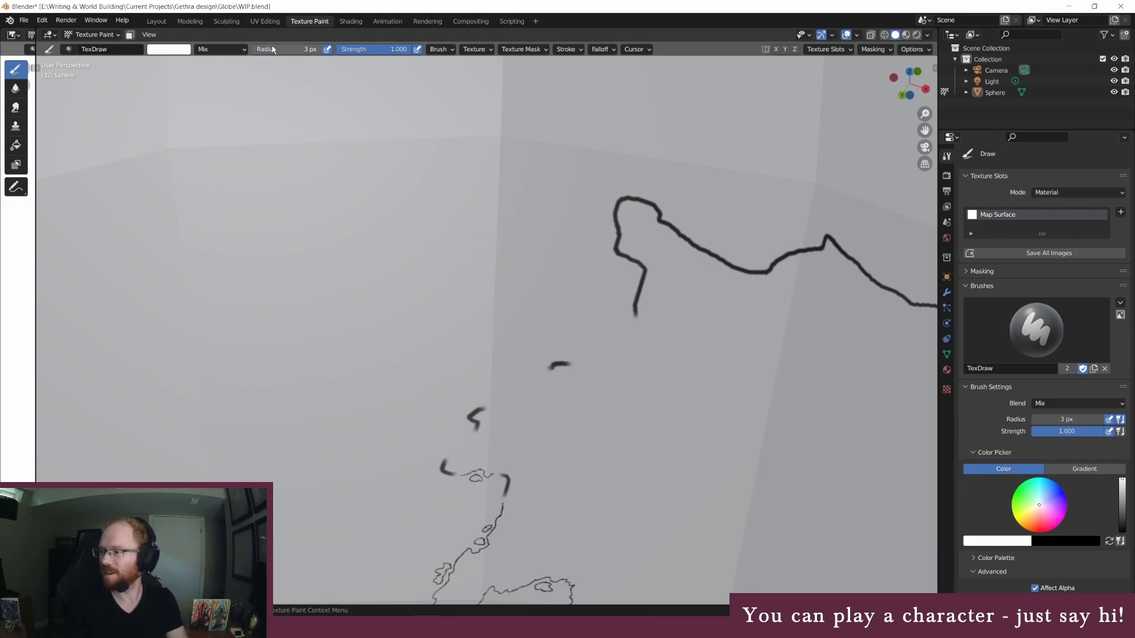
click(166, 49)
drag(239, 89, 242, 143)
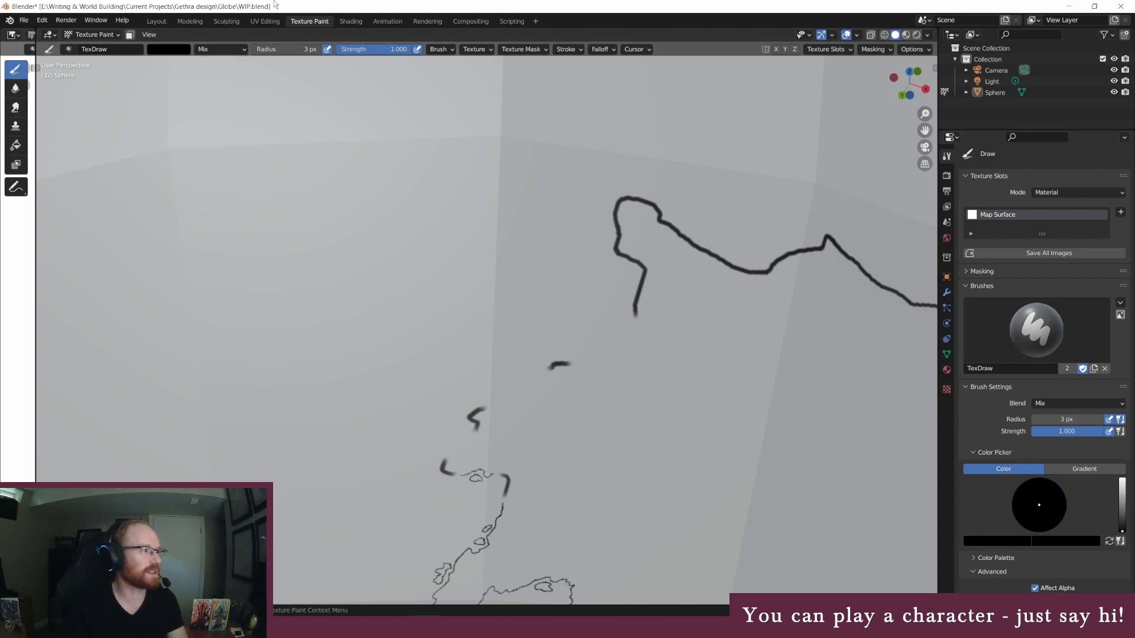
scroll(523, 457, up, 1)
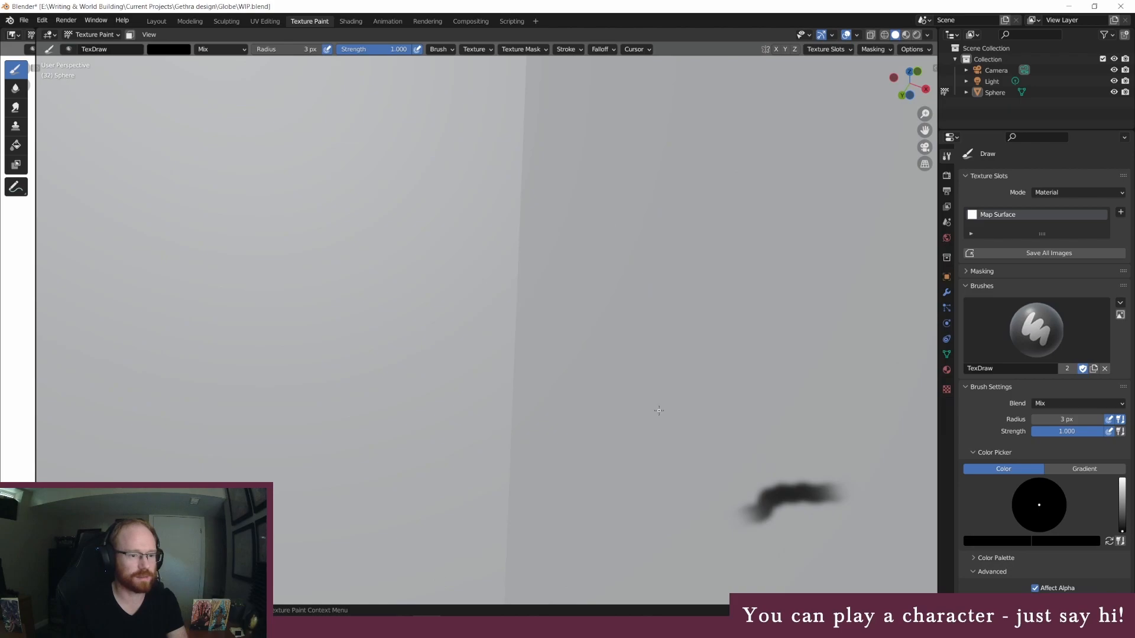
scroll(655, 419, down, 1)
middle_drag(654, 422, 649, 419)
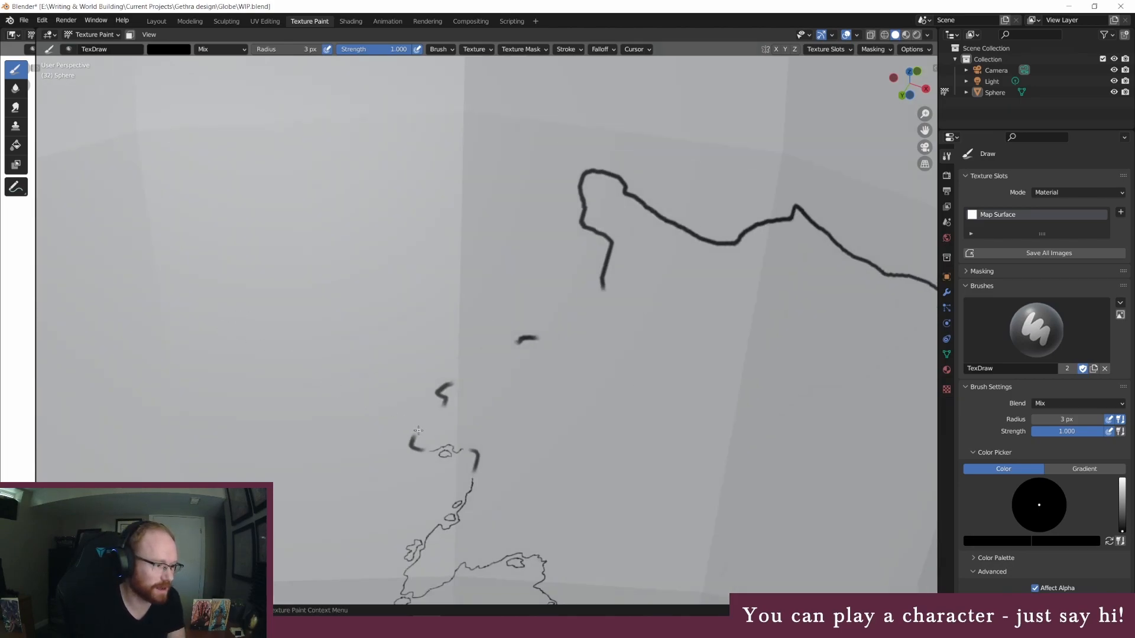
Step: Draw a thin jagged coastline between the two thick fragments above the small island, checking the Photoshop map for reference
drag(428, 421, 436, 415)
middle_drag(463, 447, 476, 443)
key(alt+Tab)
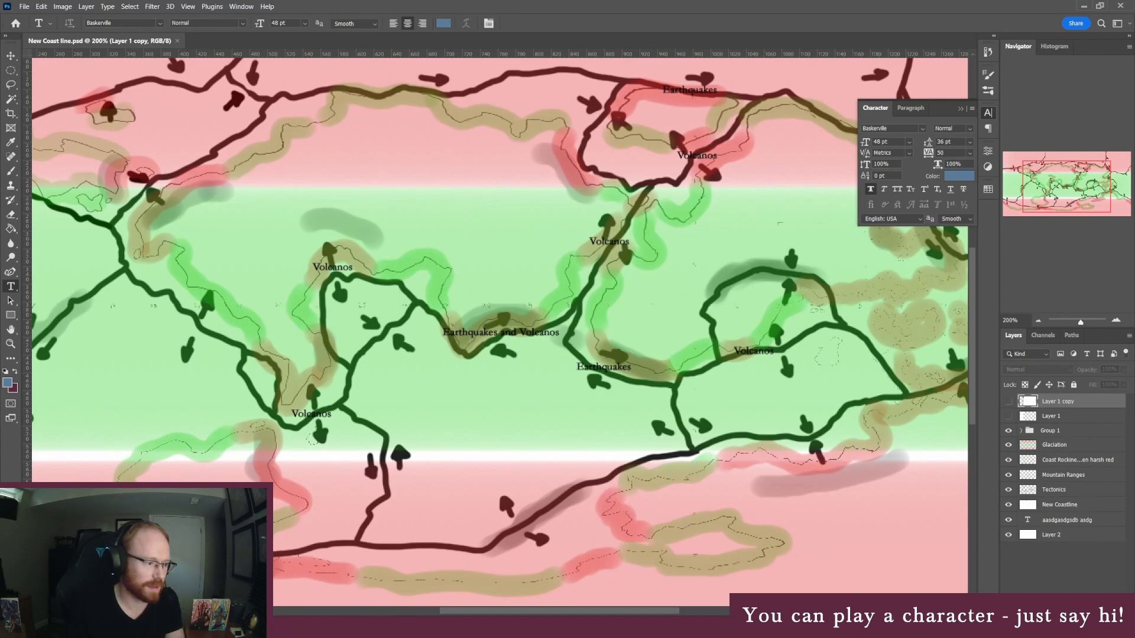
key(alt+Tab)
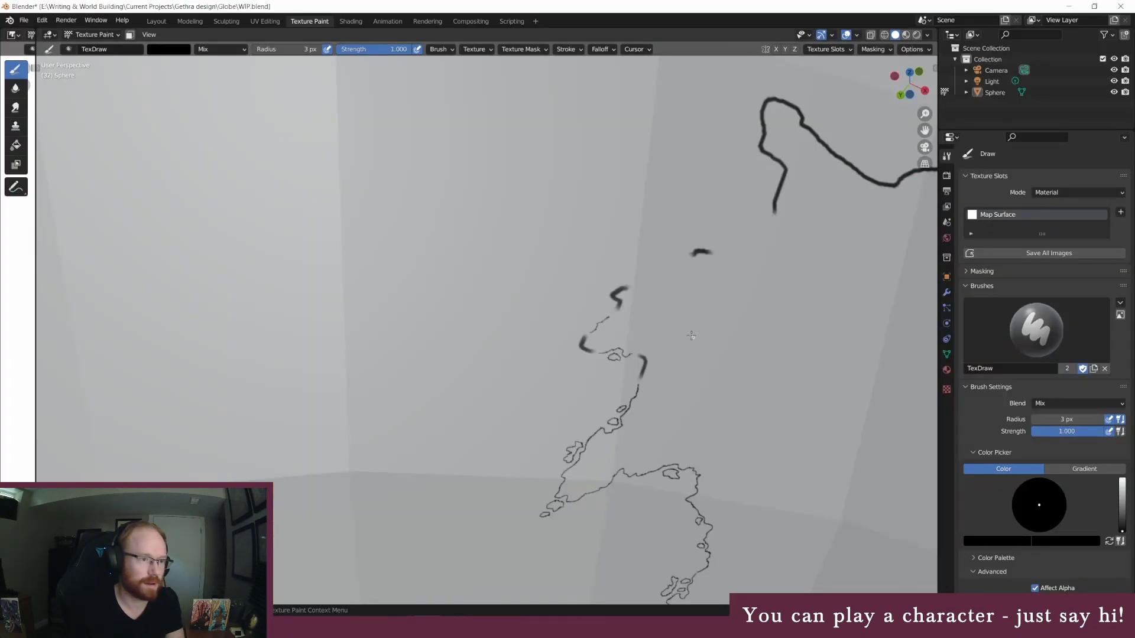
scroll(577, 335, down, 3)
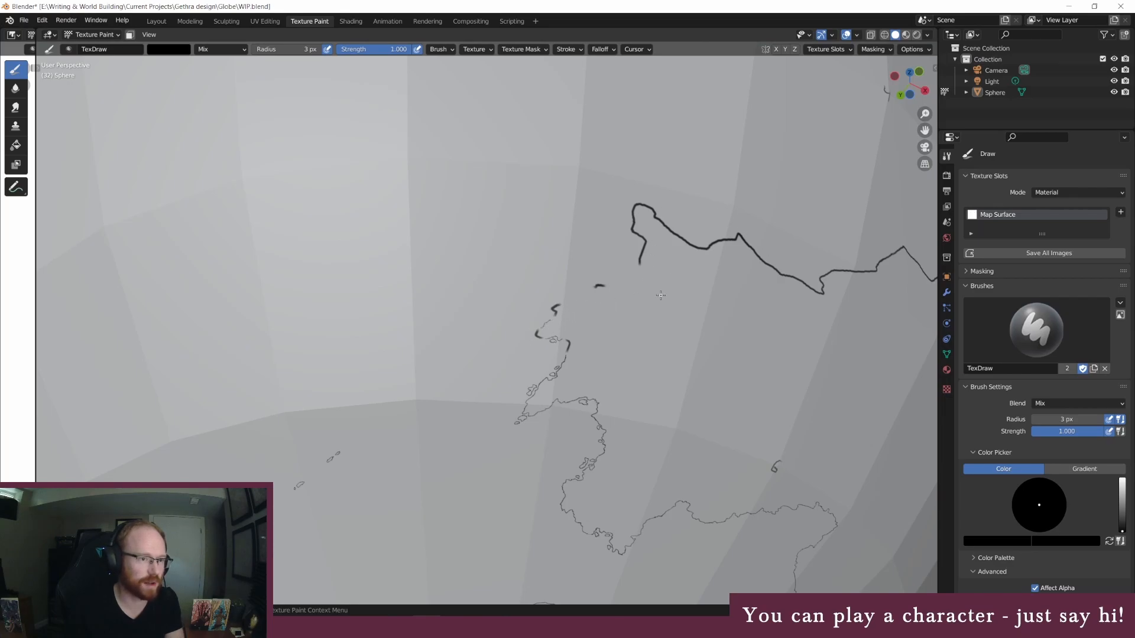
scroll(558, 324, up, 5)
scroll(811, 332, down, 4)
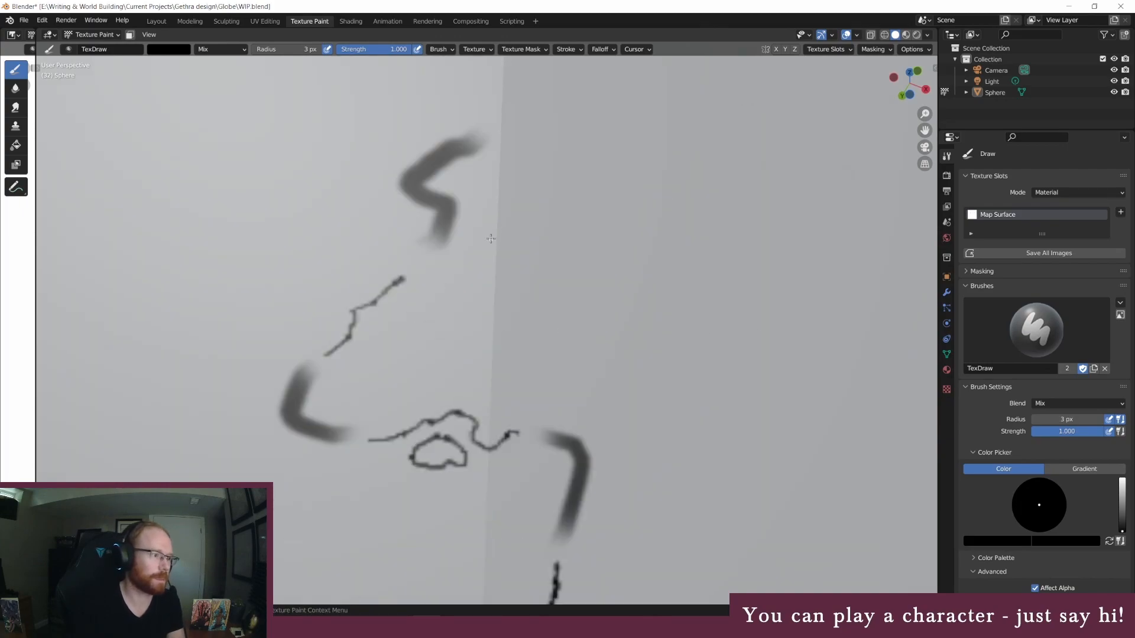
drag(400, 281, 417, 263)
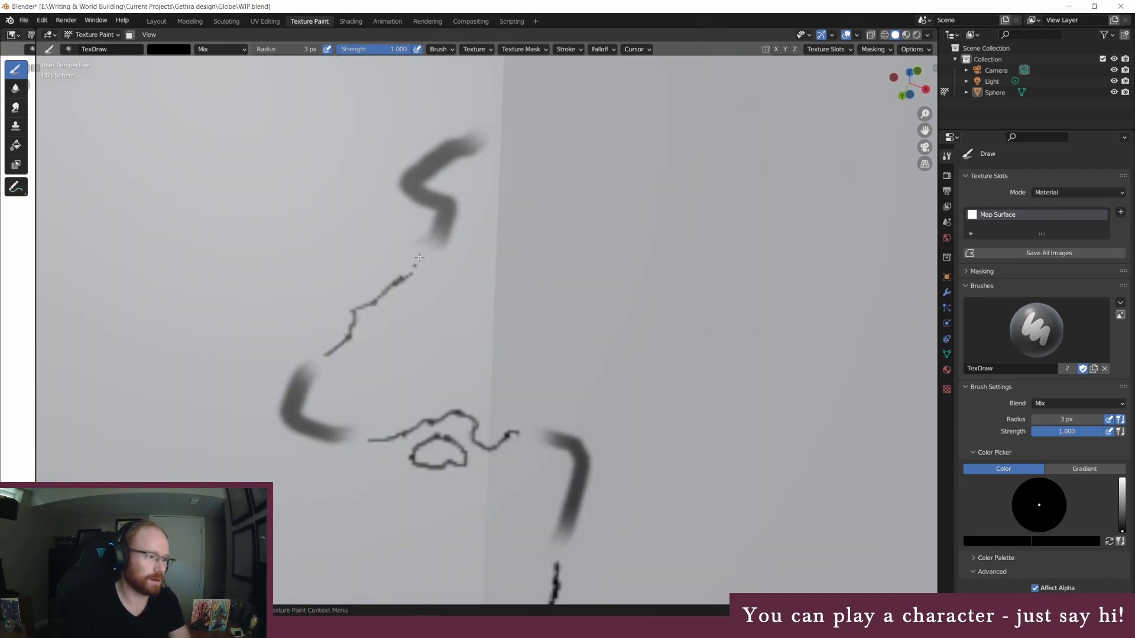
Step: Continue the thin jagged coastline past the short thick dash to the end of the thick coastline, adding small islands there
scroll(522, 218, down, 6)
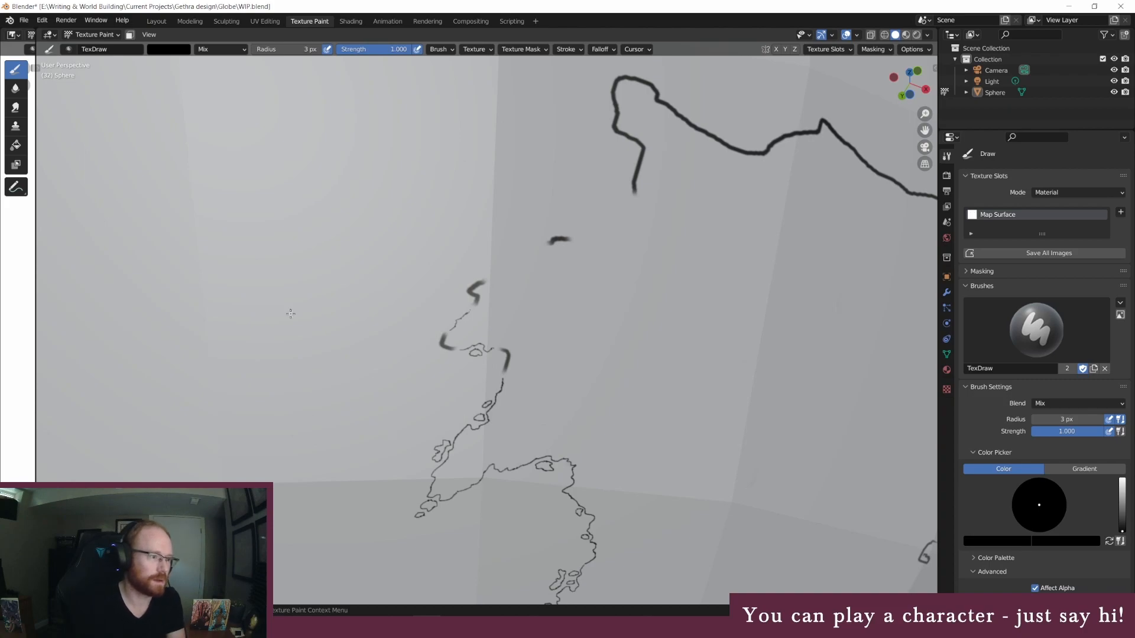
drag(490, 280, 634, 200)
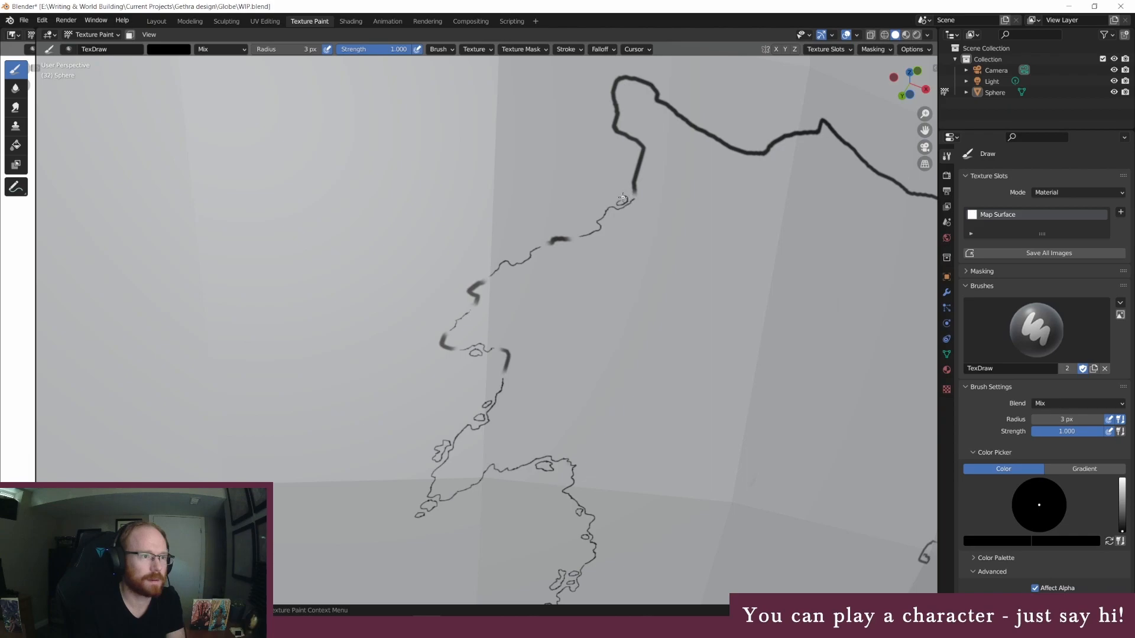
drag(617, 200, 609, 200)
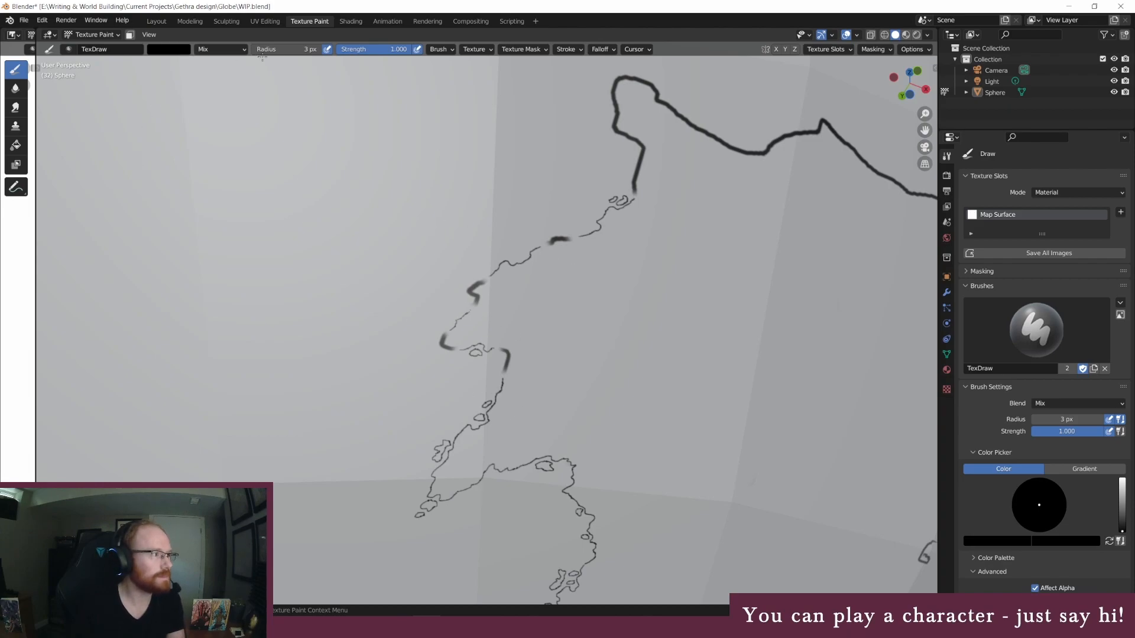
Step: Set the brush to white with a 45 px radius and paint over the four leftover thick coastline fragments
click(272, 49)
text(45)
key(Return)
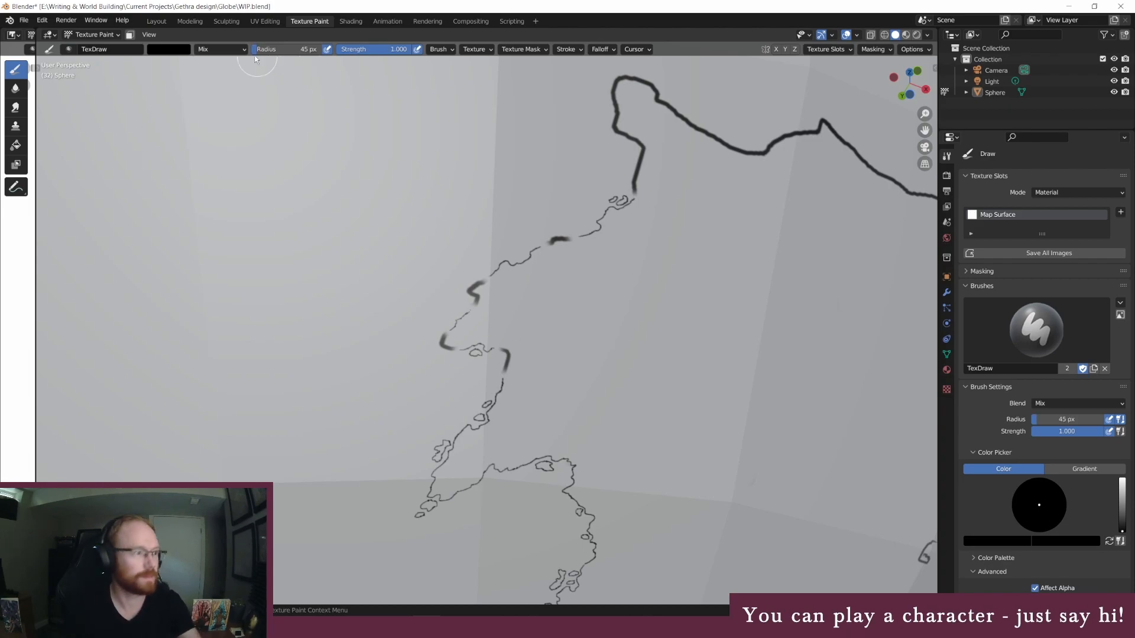
click(175, 50)
drag(242, 67, 242, 59)
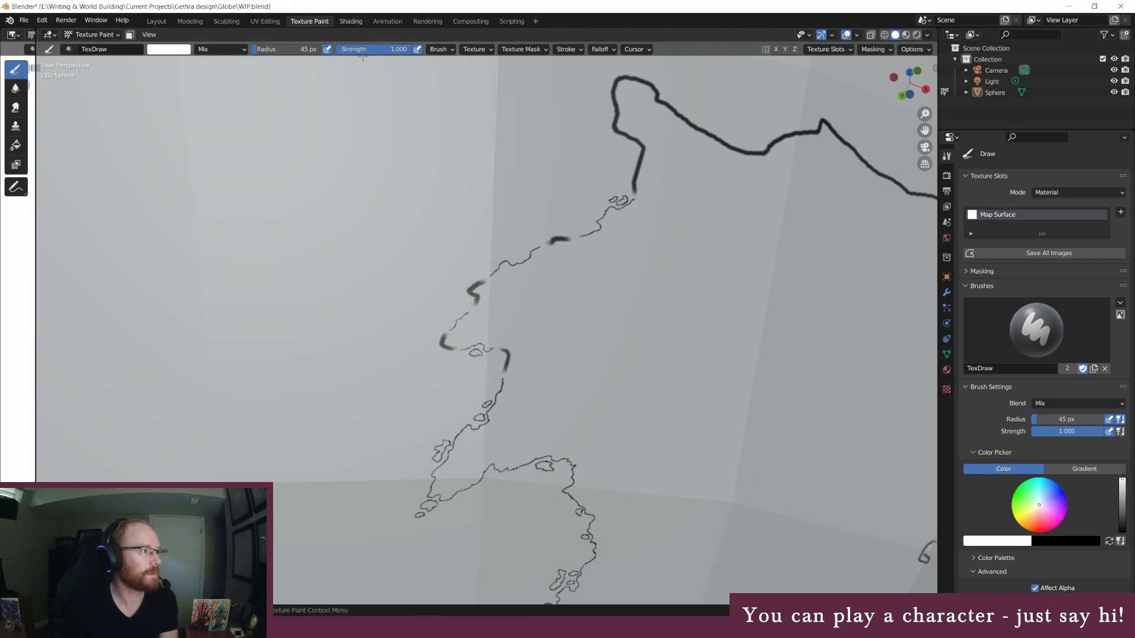
mouse_move(481, 312)
mouse_down()
mouse_move(471, 289)
mouse_move(482, 286)
mouse_up()
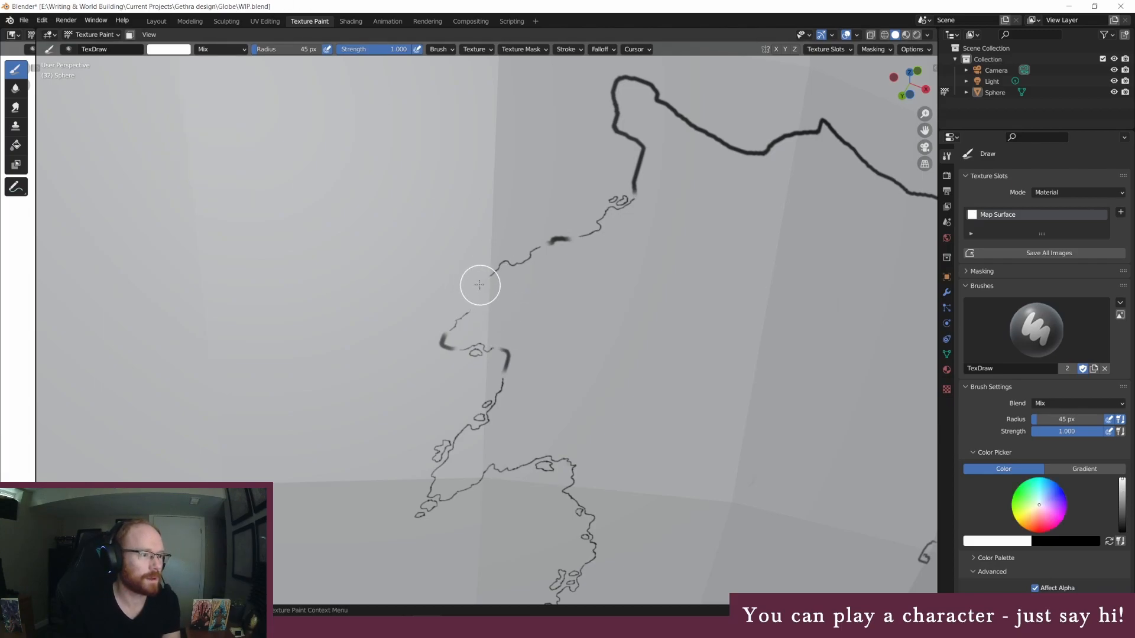
drag(453, 335, 448, 345)
mouse_move(549, 243)
mouse_down()
mouse_move(557, 233)
mouse_move(552, 240)
mouse_move(567, 243)
mouse_up()
drag(506, 355, 506, 362)
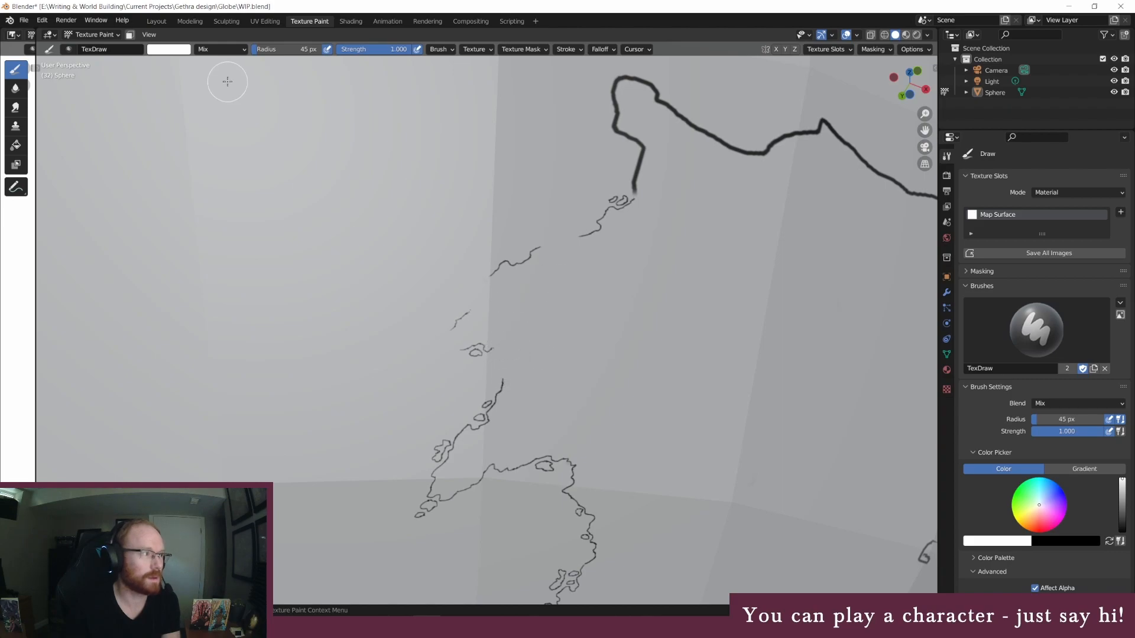
Step: Set the brush to black with a 3 px radius and bridge the erased dash's gap with thin jagged coastline
click(168, 49)
drag(242, 62, 242, 143)
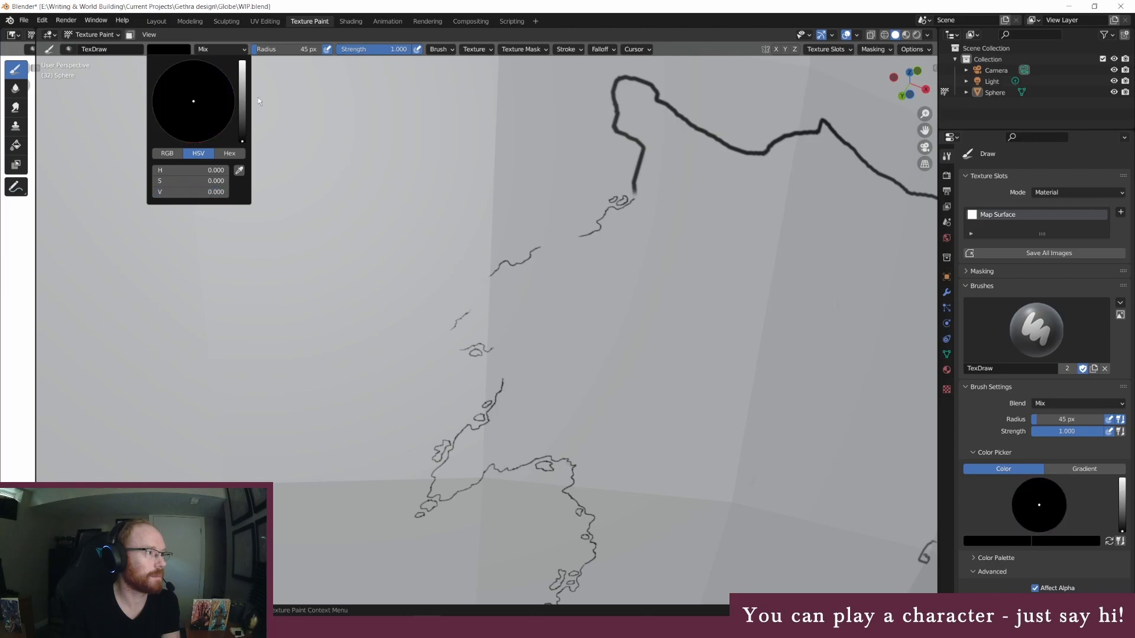
double_click(284, 49)
text(3)
key(Return)
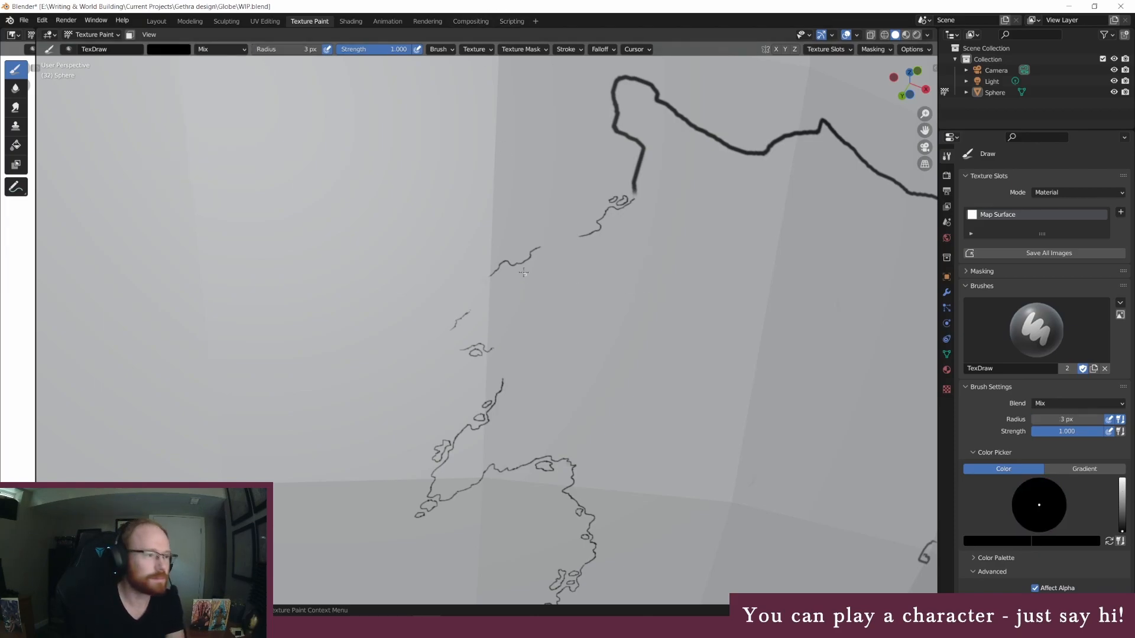
drag(540, 246, 576, 239)
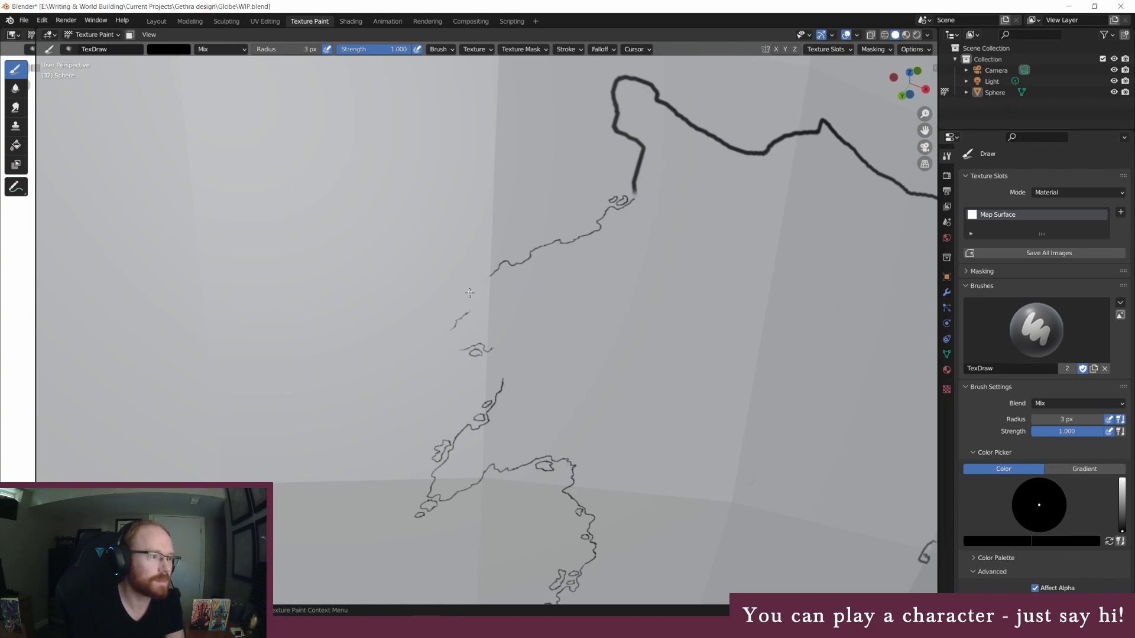
Step: Redraw the erased peninsula tip, bay and inlet as thin jagged coastline with small islands, joining the remaining loose ends
mouse_move(451, 330)
mouse_down()
mouse_move(435, 351)
mouse_move(459, 349)
mouse_move(442, 353)
mouse_move(452, 355)
mouse_up()
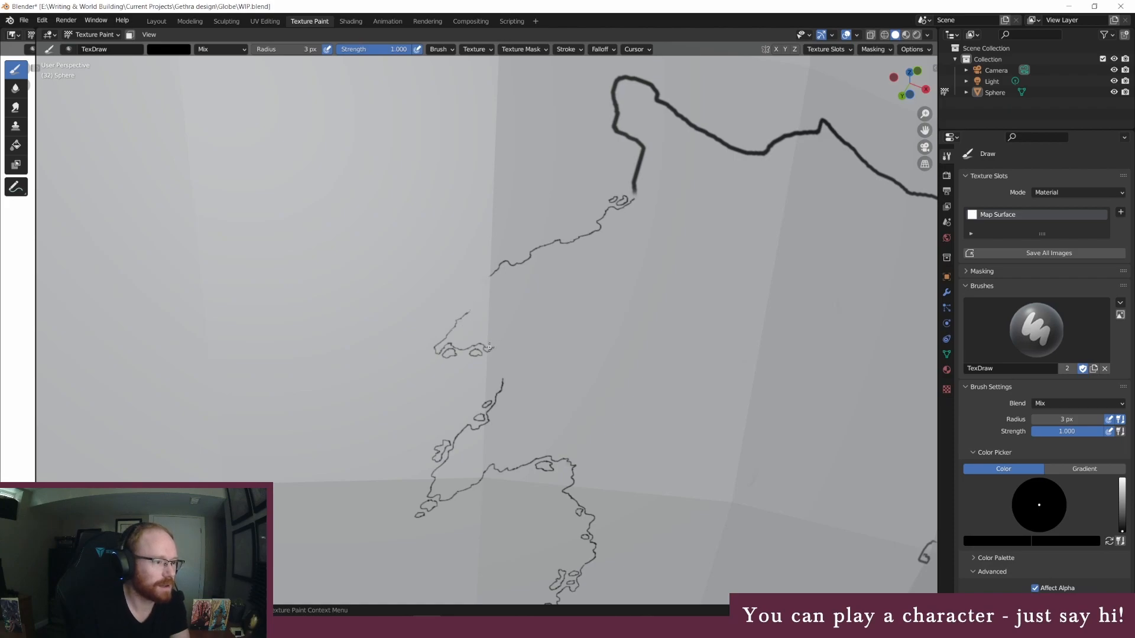
mouse_move(493, 347)
mouse_down()
mouse_move(510, 357)
mouse_move(503, 370)
mouse_up()
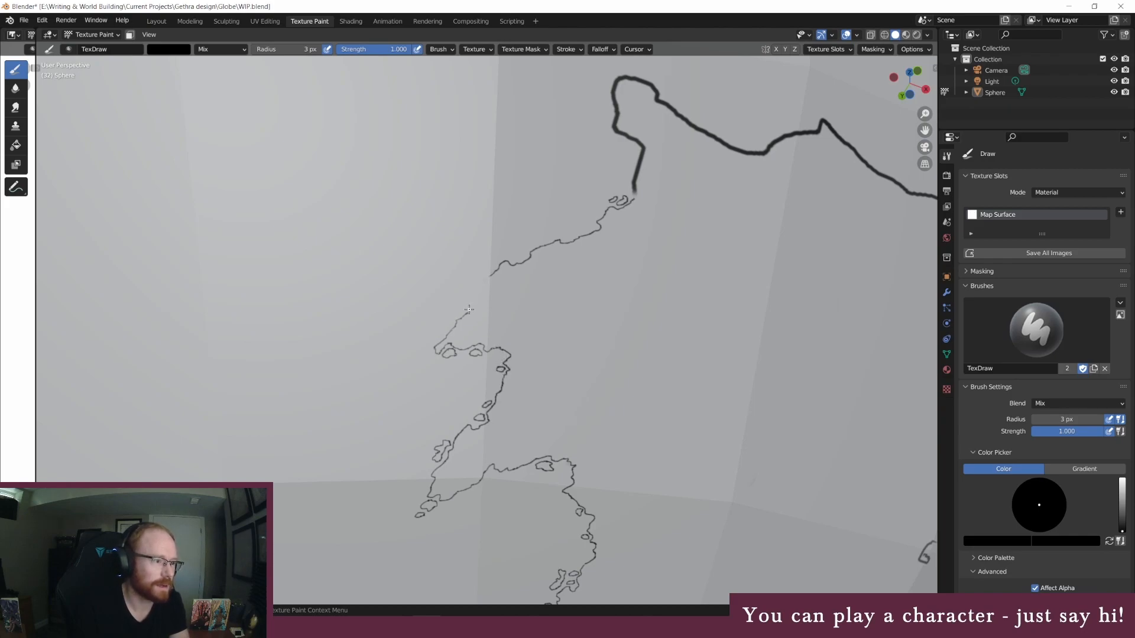
mouse_move(475, 300)
mouse_down()
mouse_move(490, 275)
mouse_move(462, 304)
mouse_move(472, 301)
mouse_up()
Step: View the whole globe with its remaining thick coastline, save WIP.blend and close the program
middle_drag(612, 239, 649, 267)
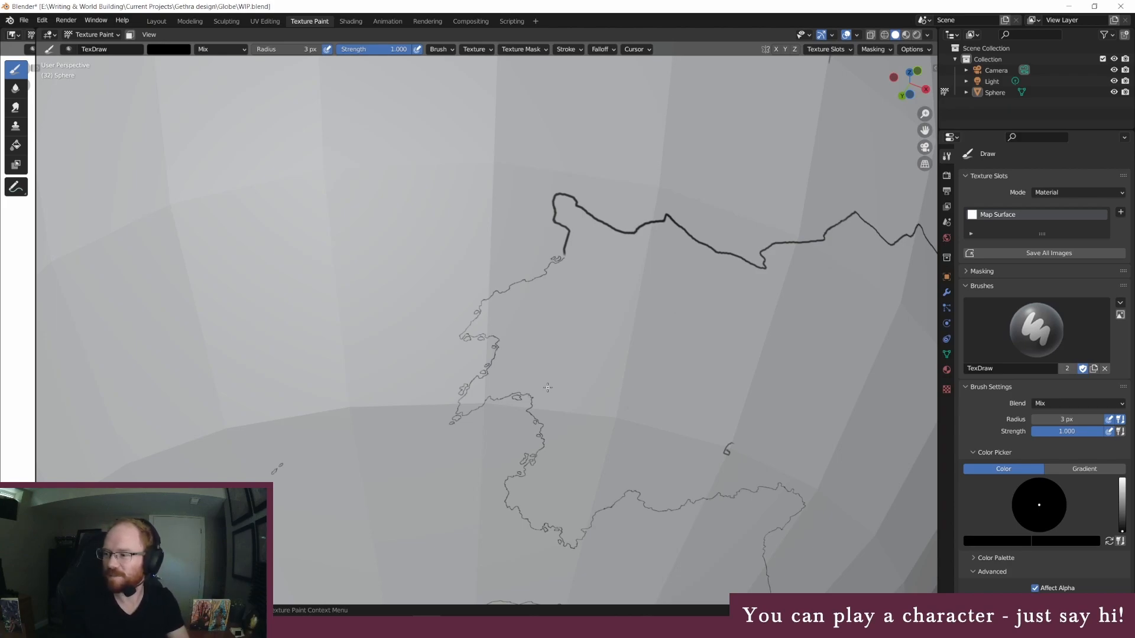
mouse_move(631, 288)
middle_down()
mouse_move(603, 278)
mouse_move(580, 291)
mouse_move(604, 316)
mouse_move(458, 352)
mouse_move(473, 361)
middle_up()
scroll(589, 297, down, 5)
scroll(450, 354, down, 2)
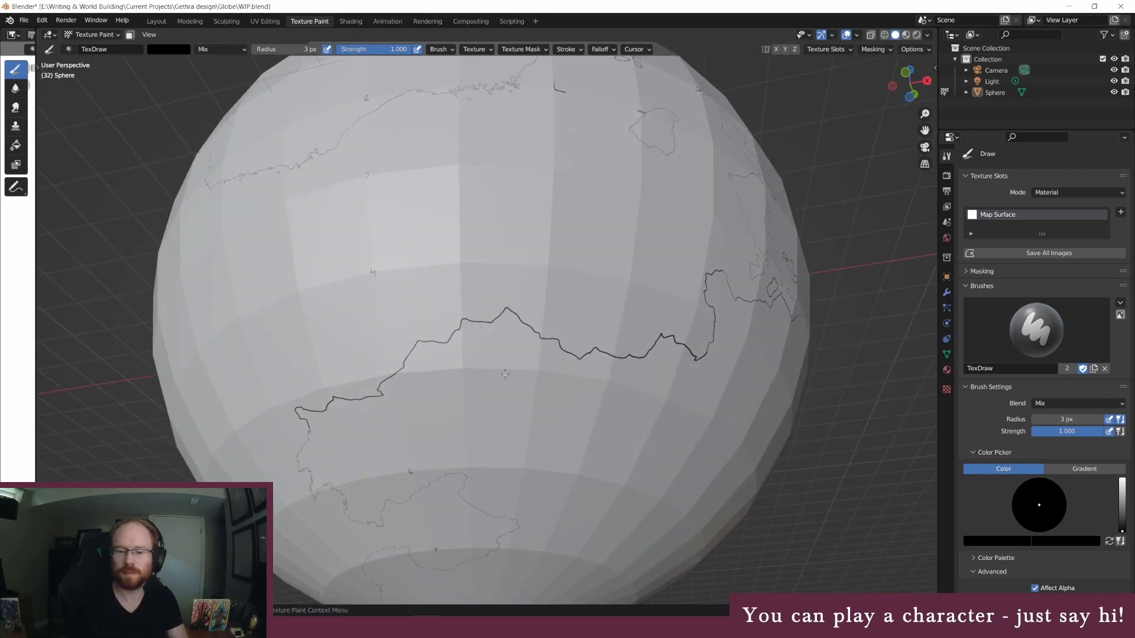
click(23, 20)
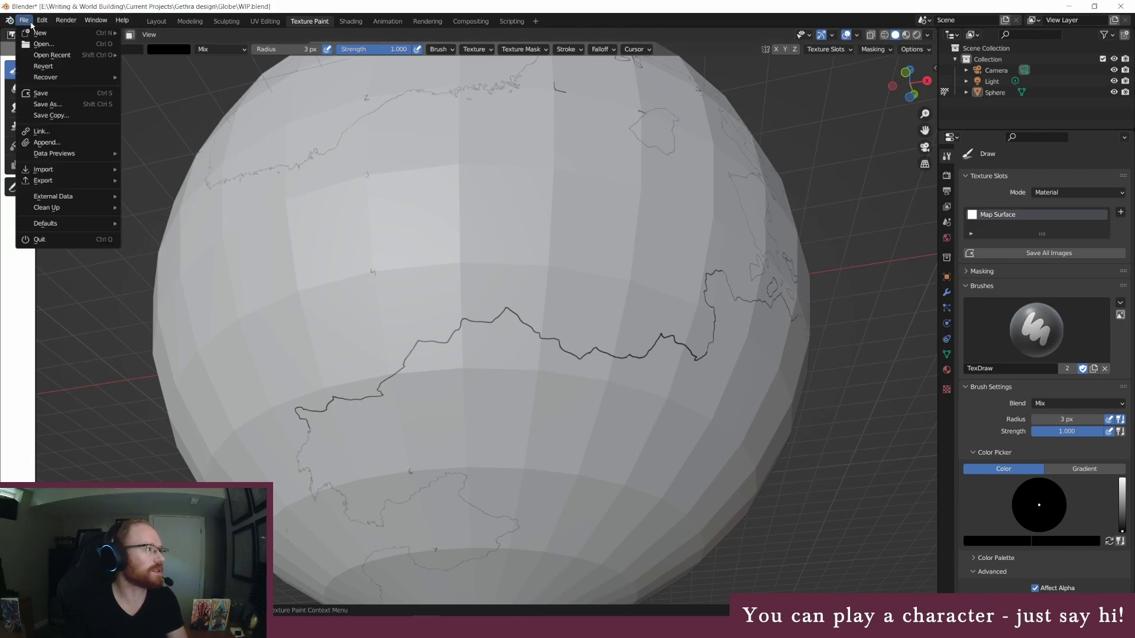
click(35, 94)
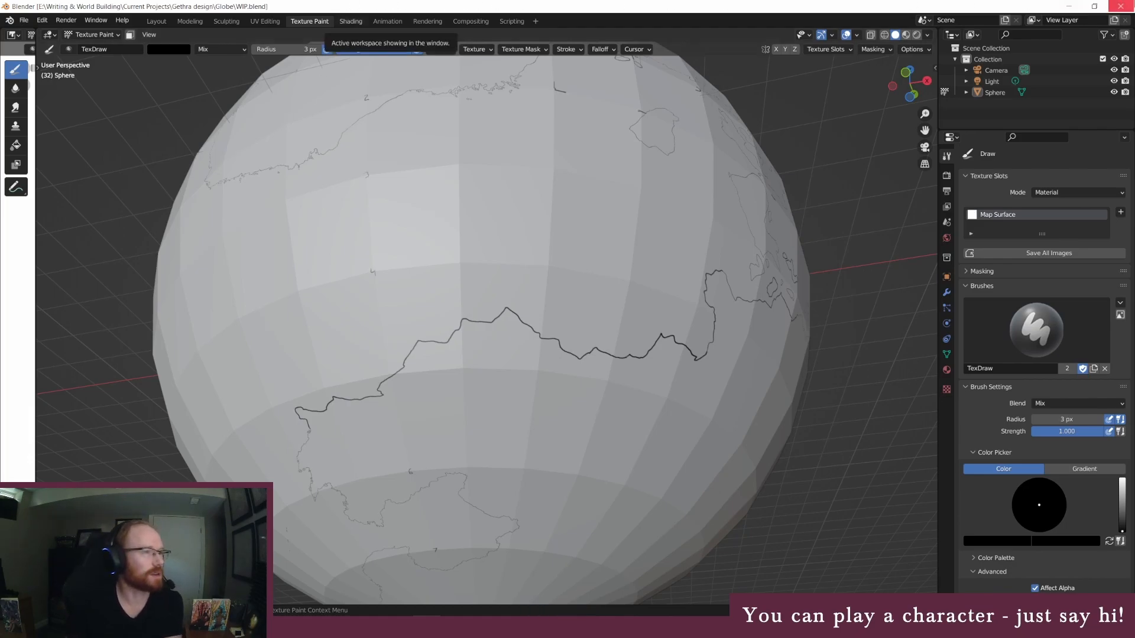
click(1121, 8)
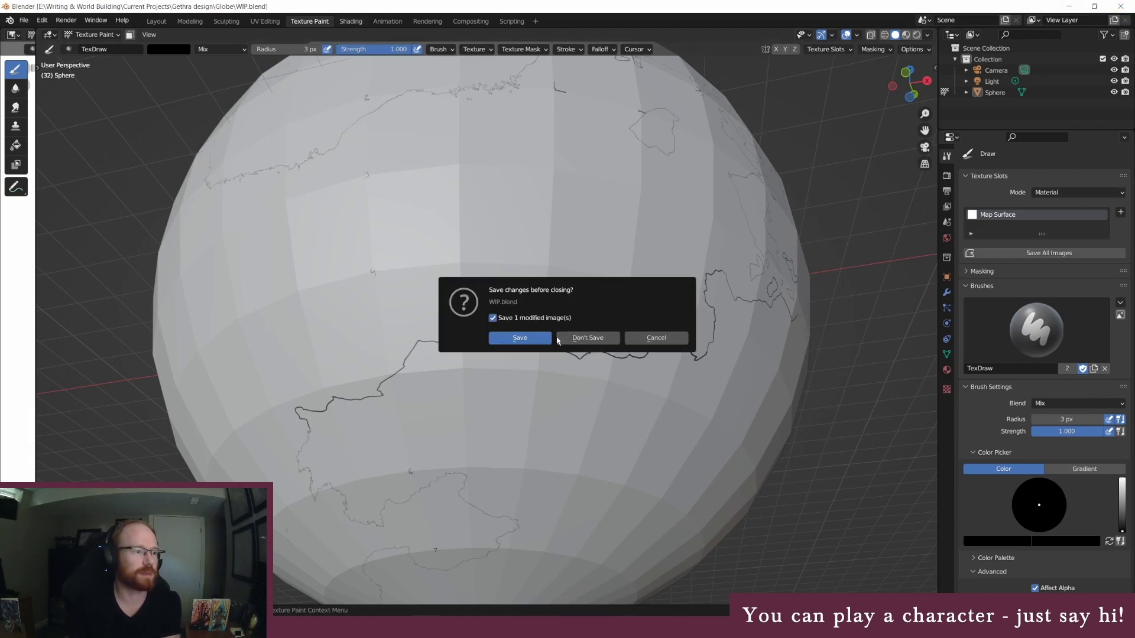